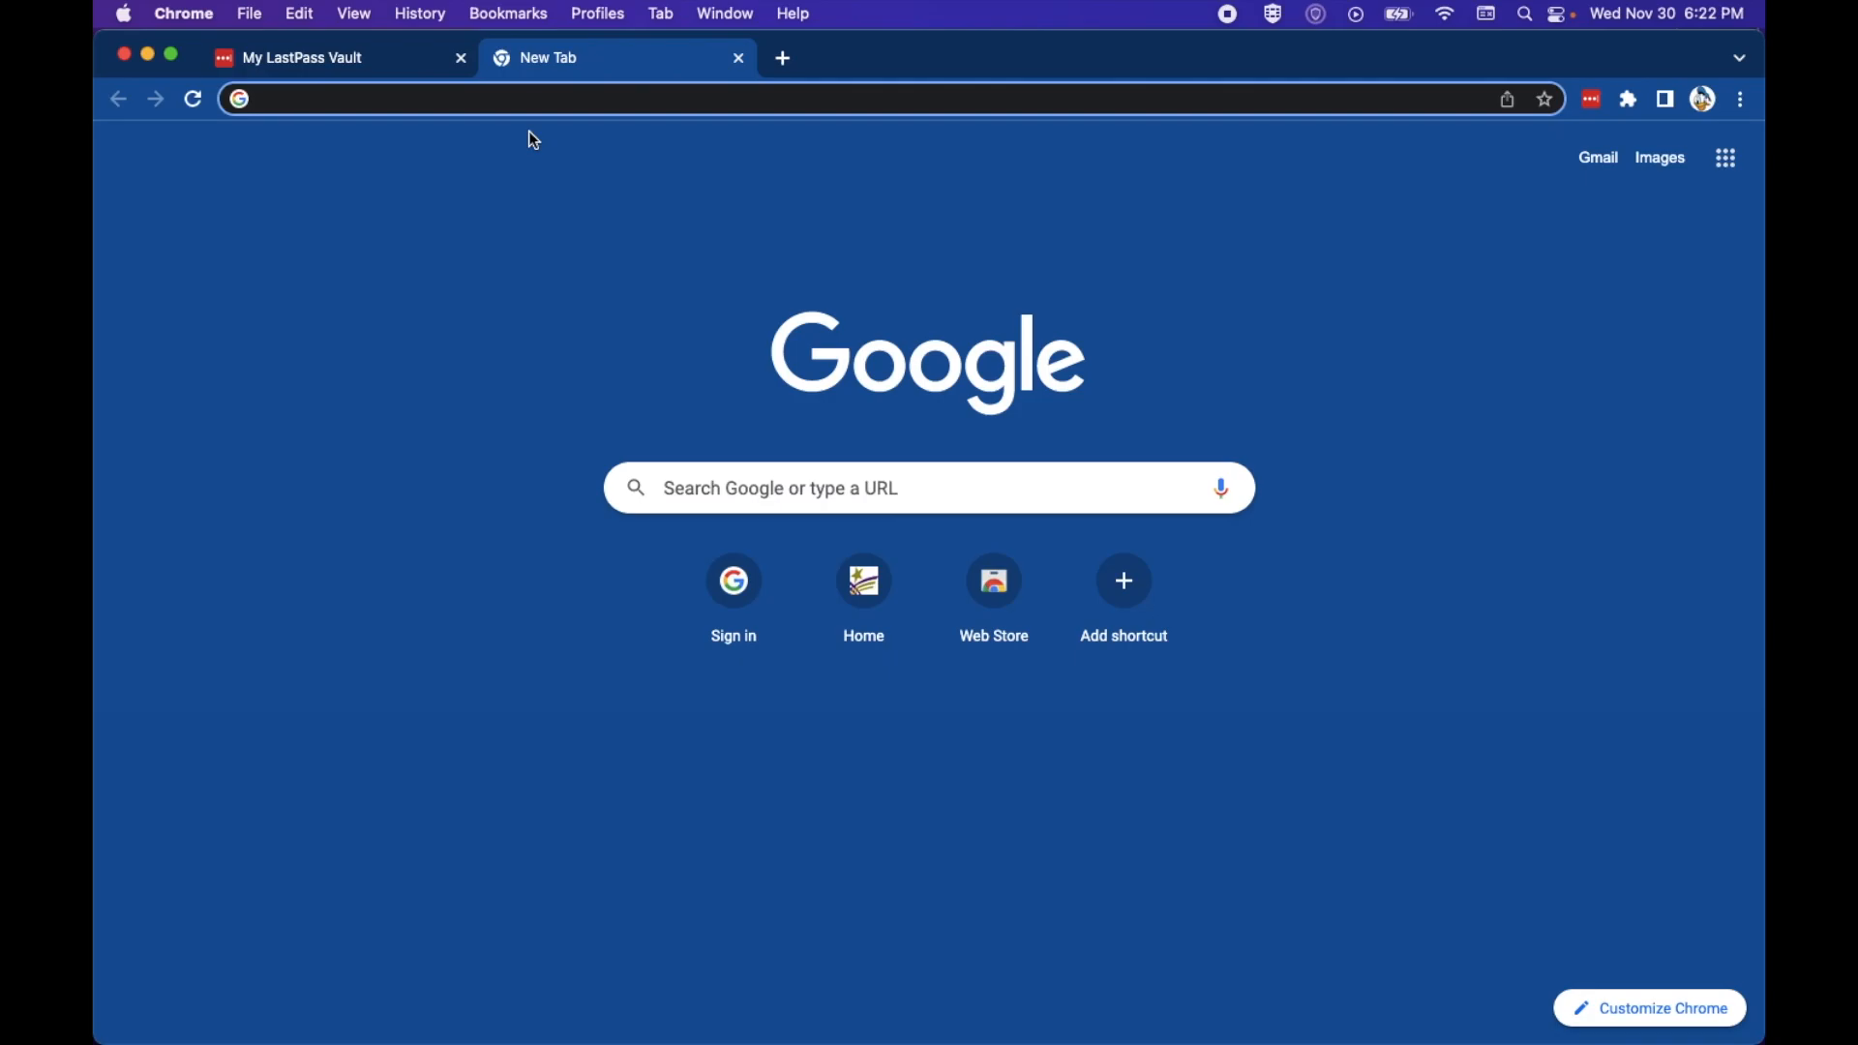
Step: Reload the LastPass vault page, then return to the new tab
click(329, 60)
click(198, 99)
click(551, 68)
Step: Open Chrome's Settings > Autofill > Password Manager and review the six saved passwords
click(1739, 101)
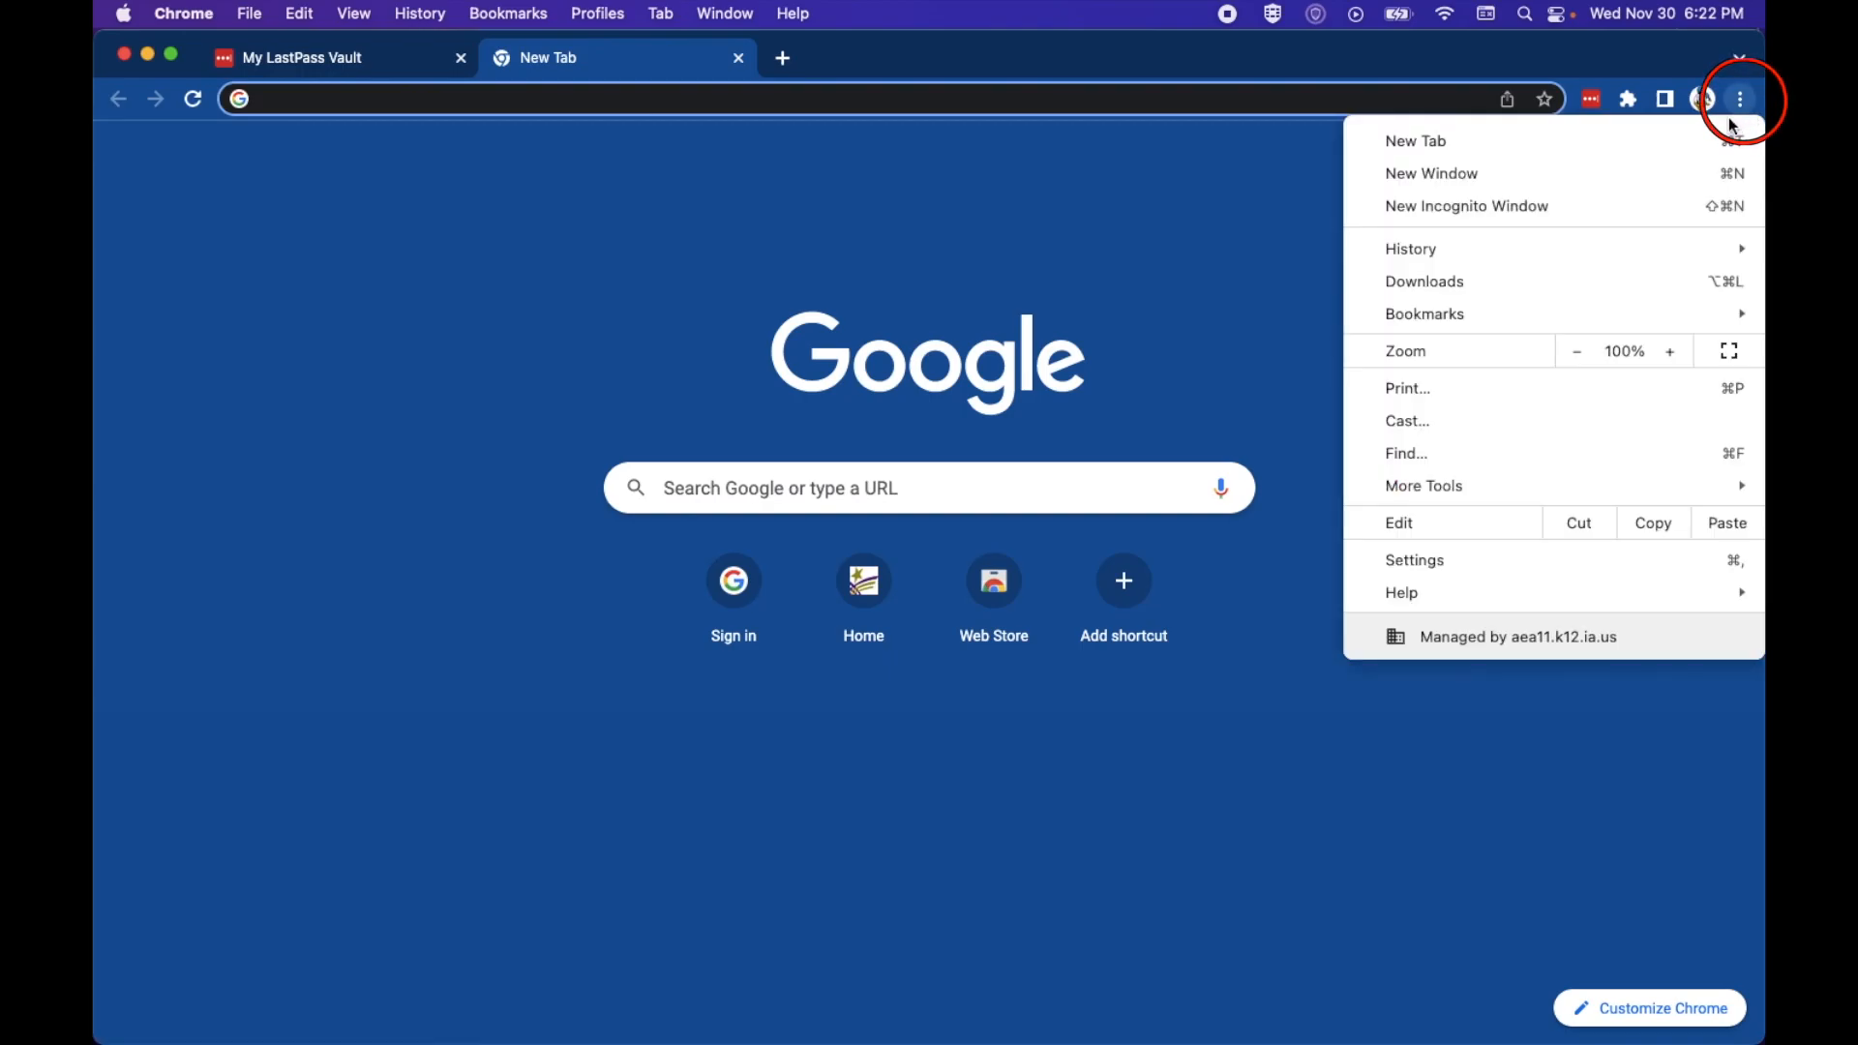
click(1625, 563)
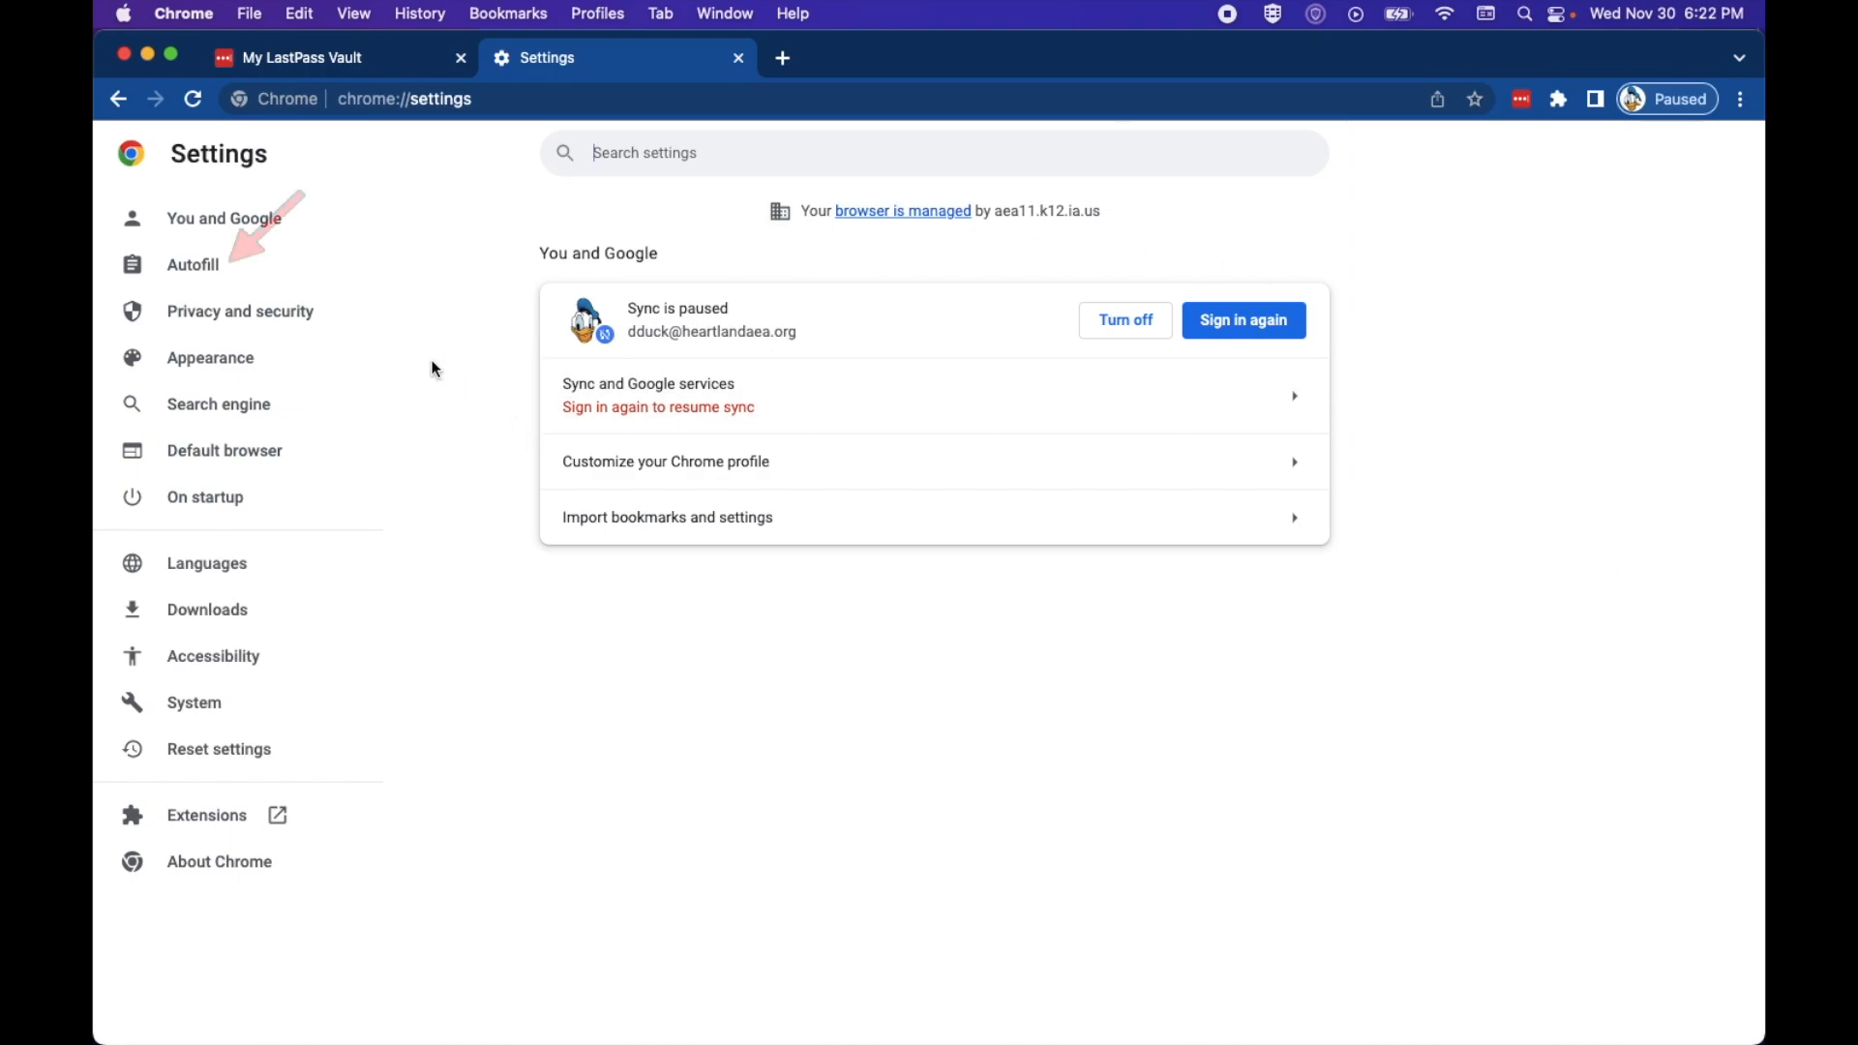
click(186, 269)
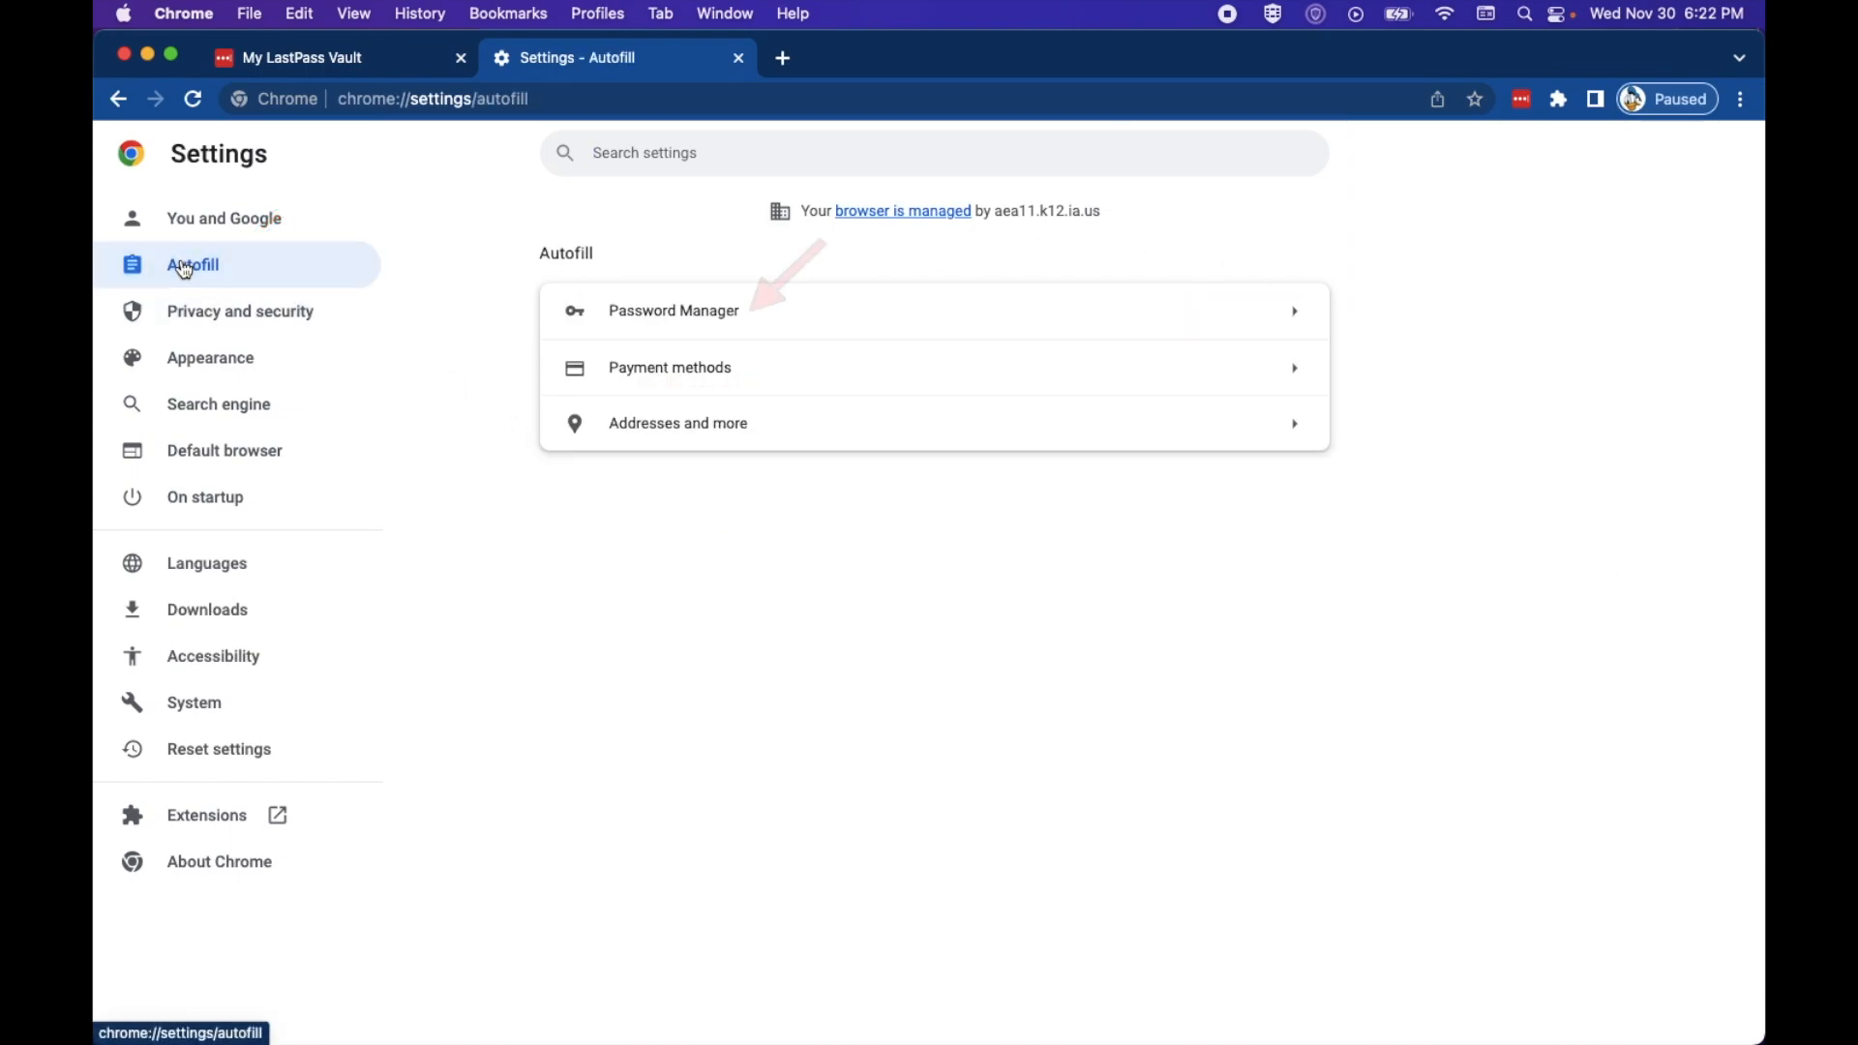
click(544, 330)
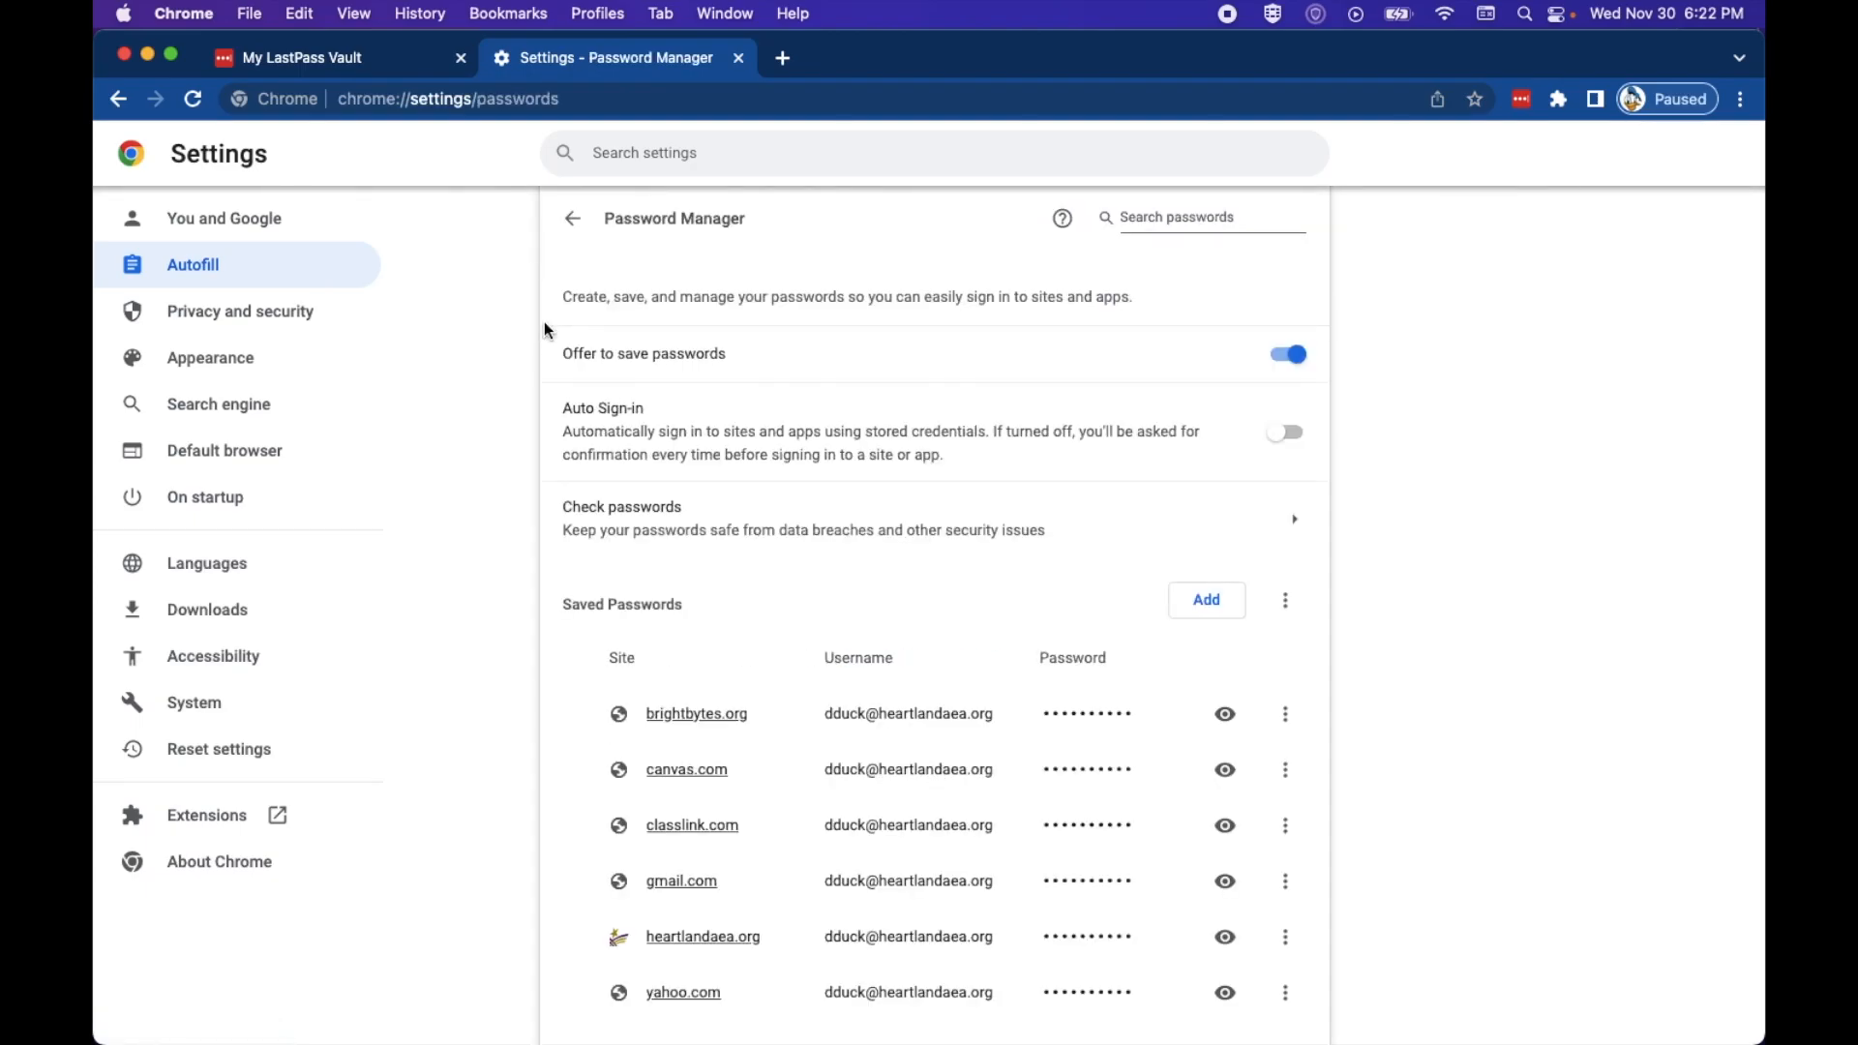
scroll(543, 330, down, 4)
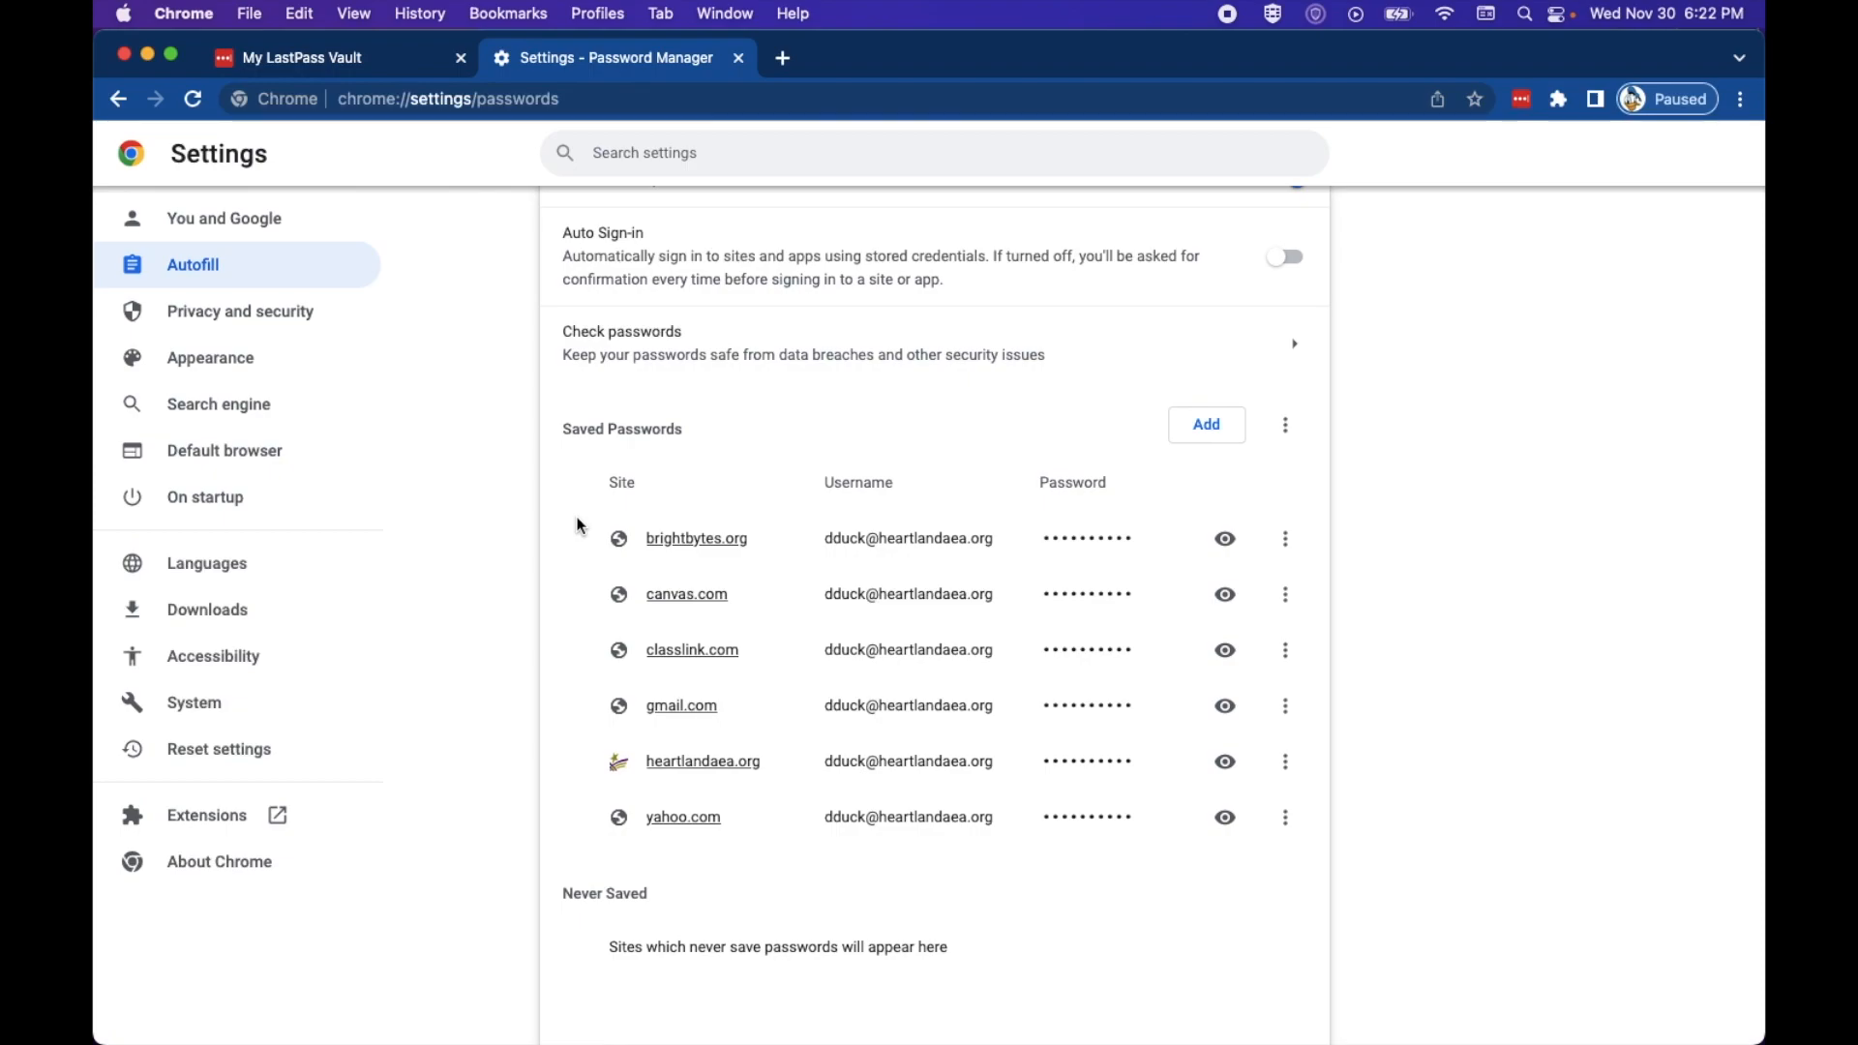
scroll(551, 714, up, 4)
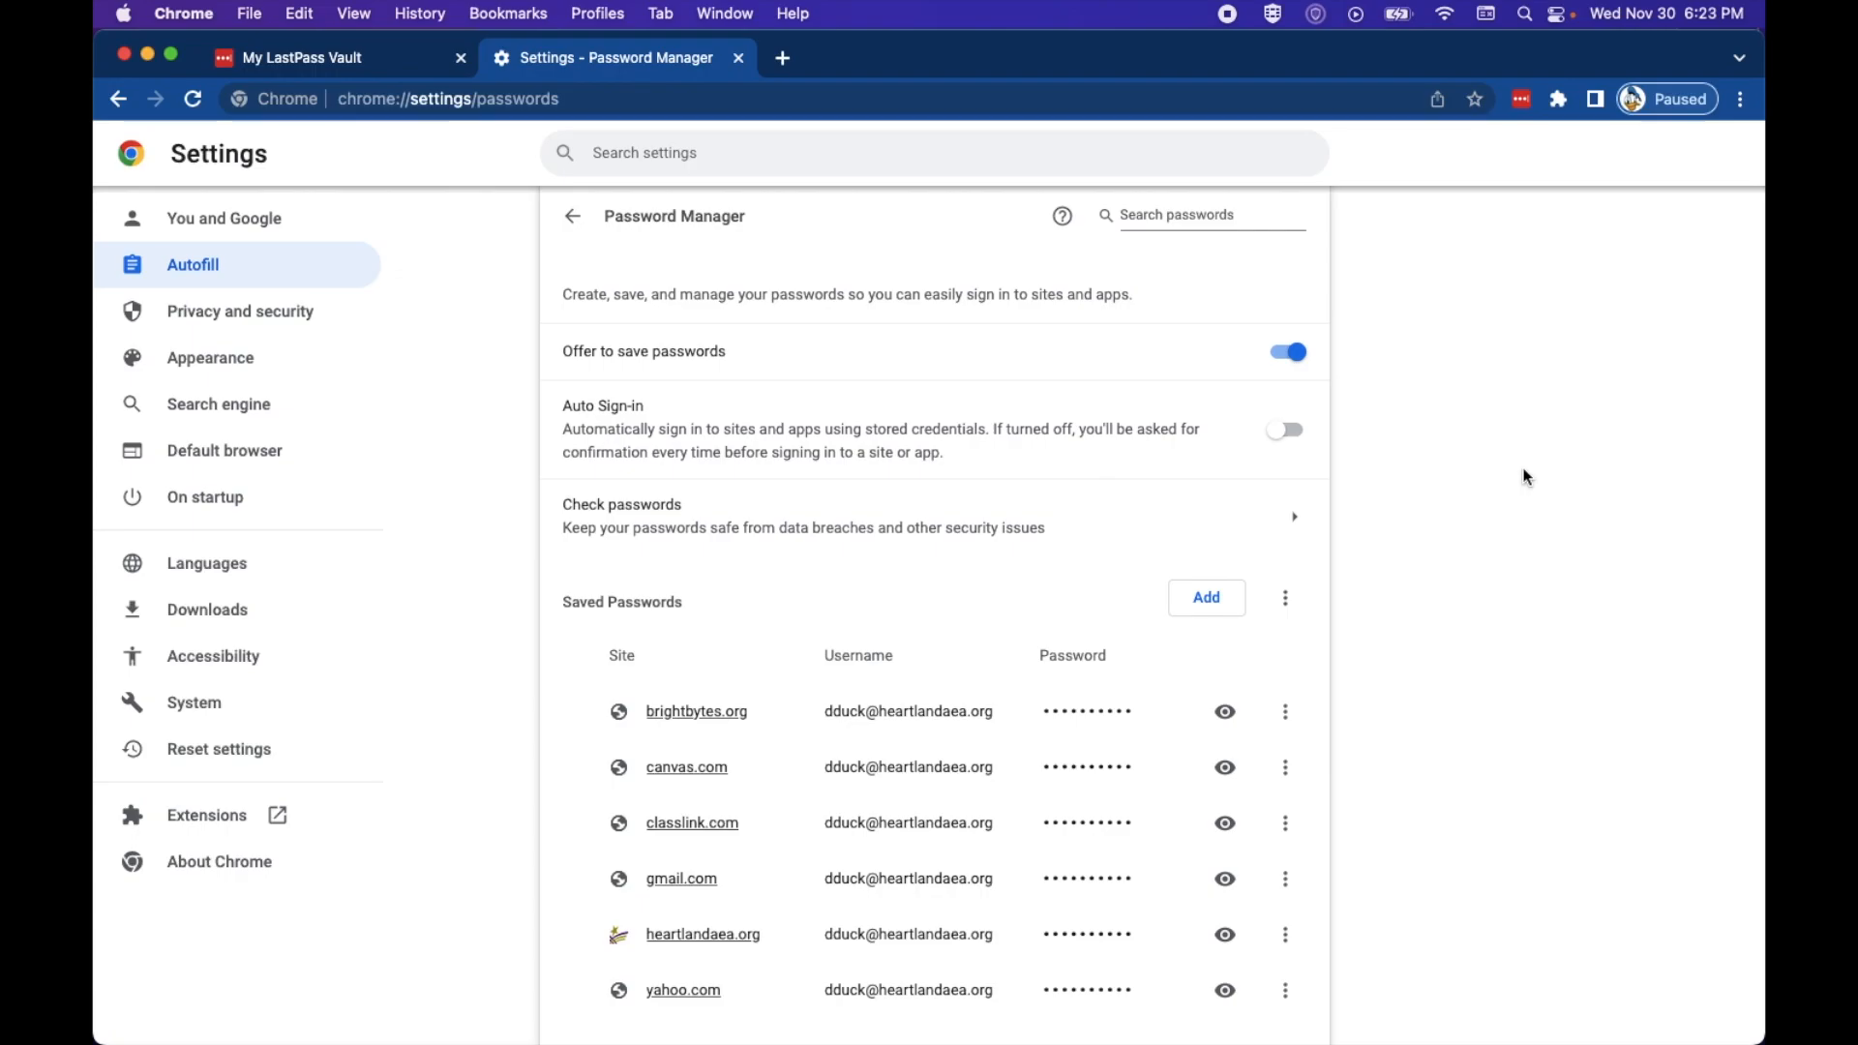
scroll(1462, 602, down, 3)
Step: Choose Export passwords from the Saved Passwords menu and confirm the export
click(1301, 452)
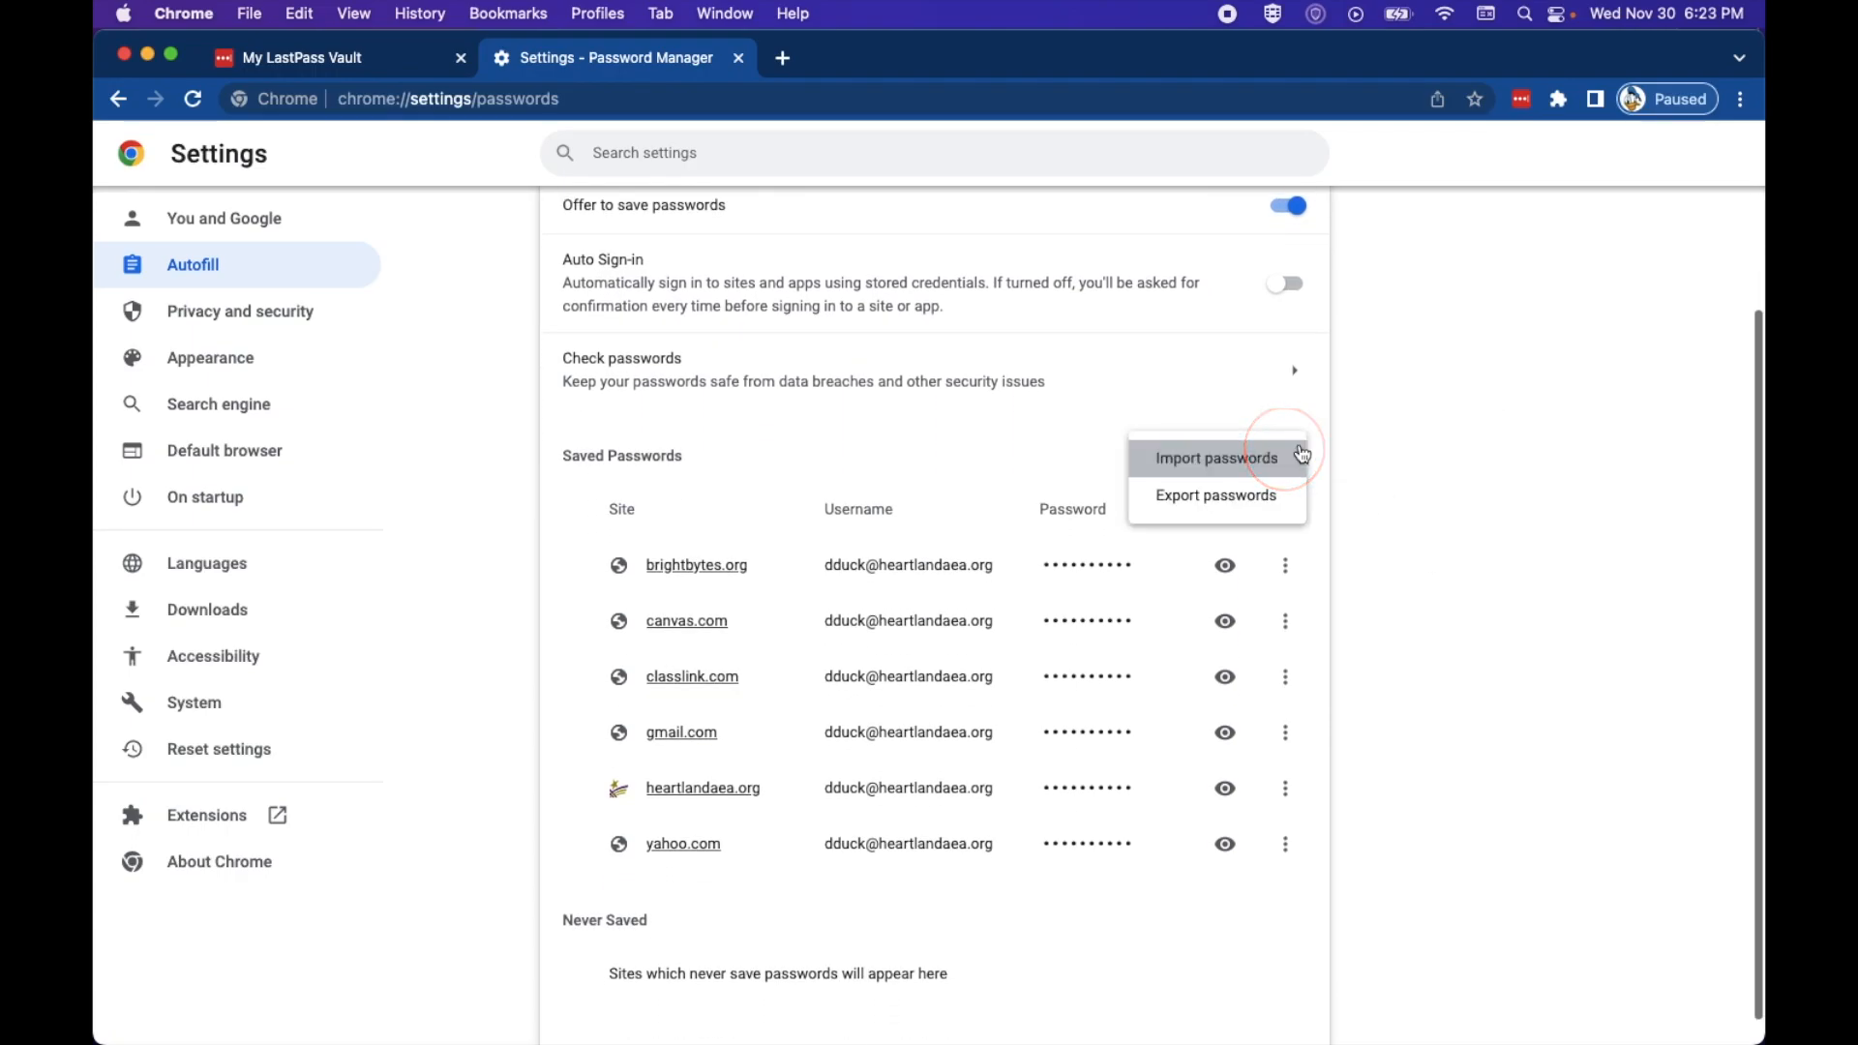
click(1271, 497)
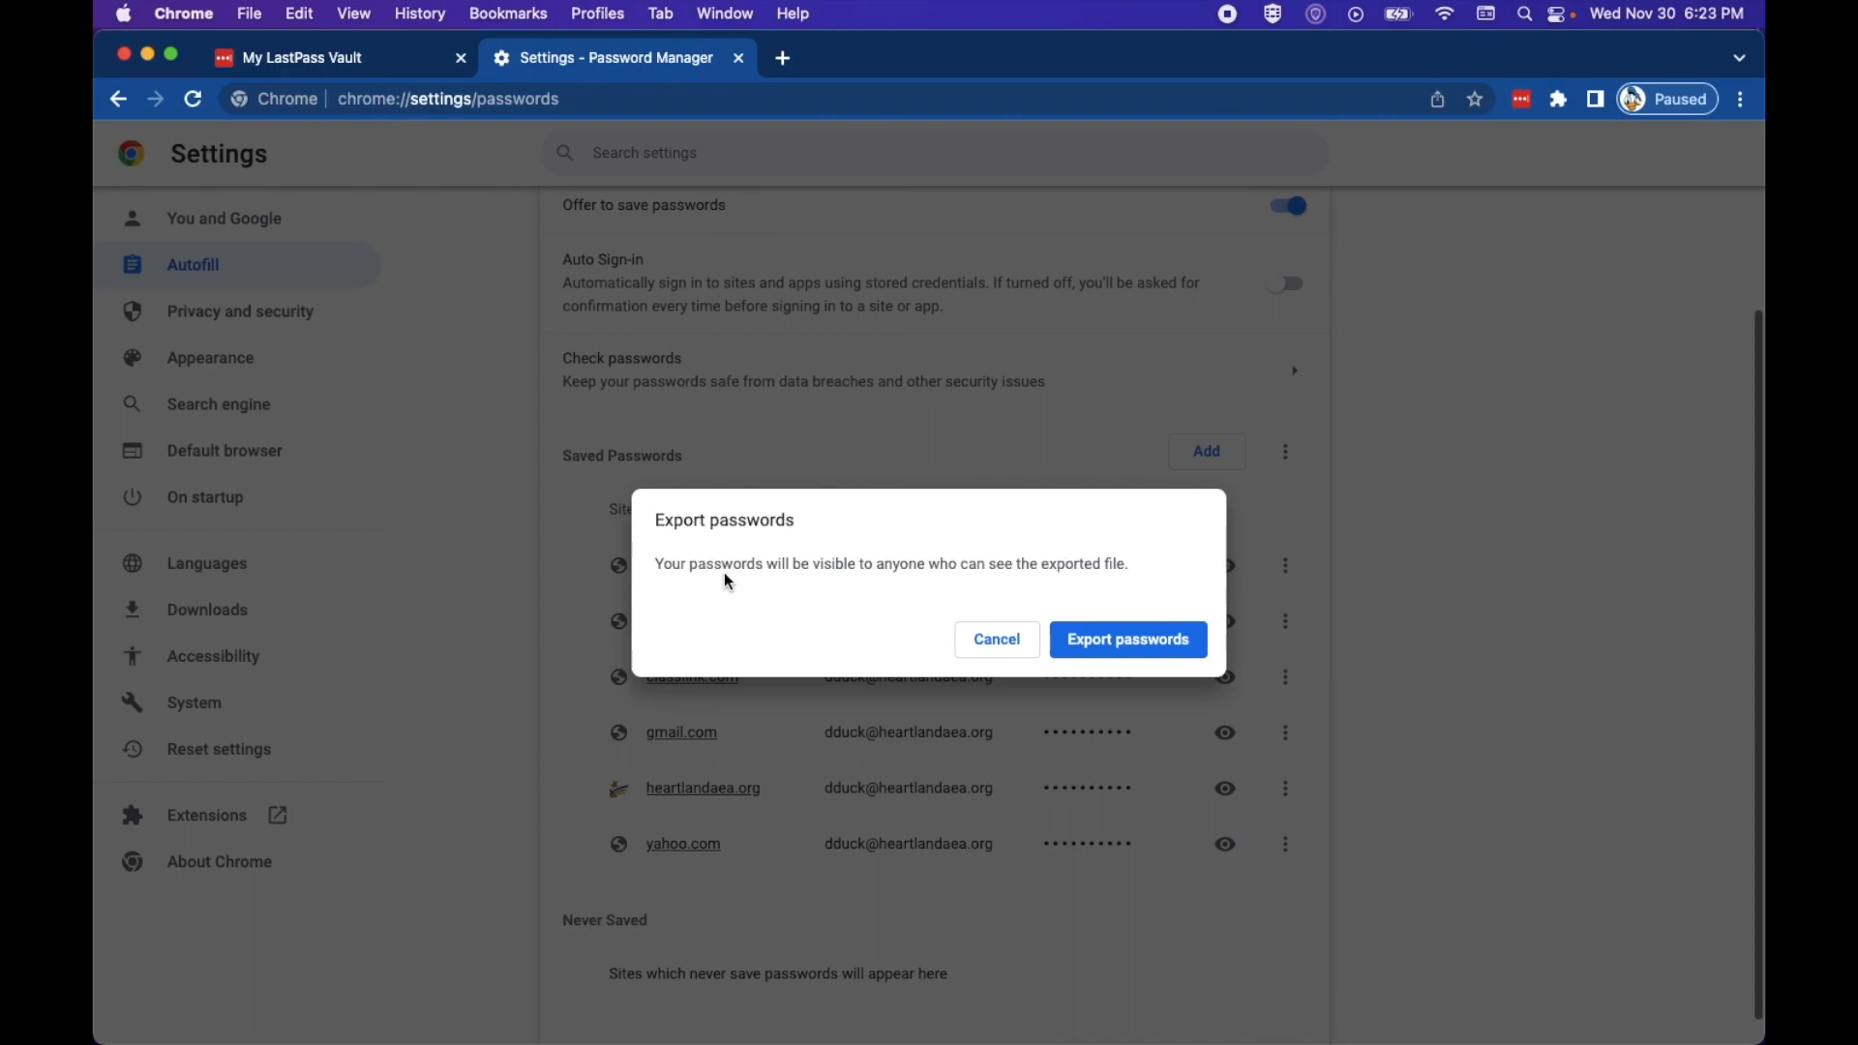
click(1100, 654)
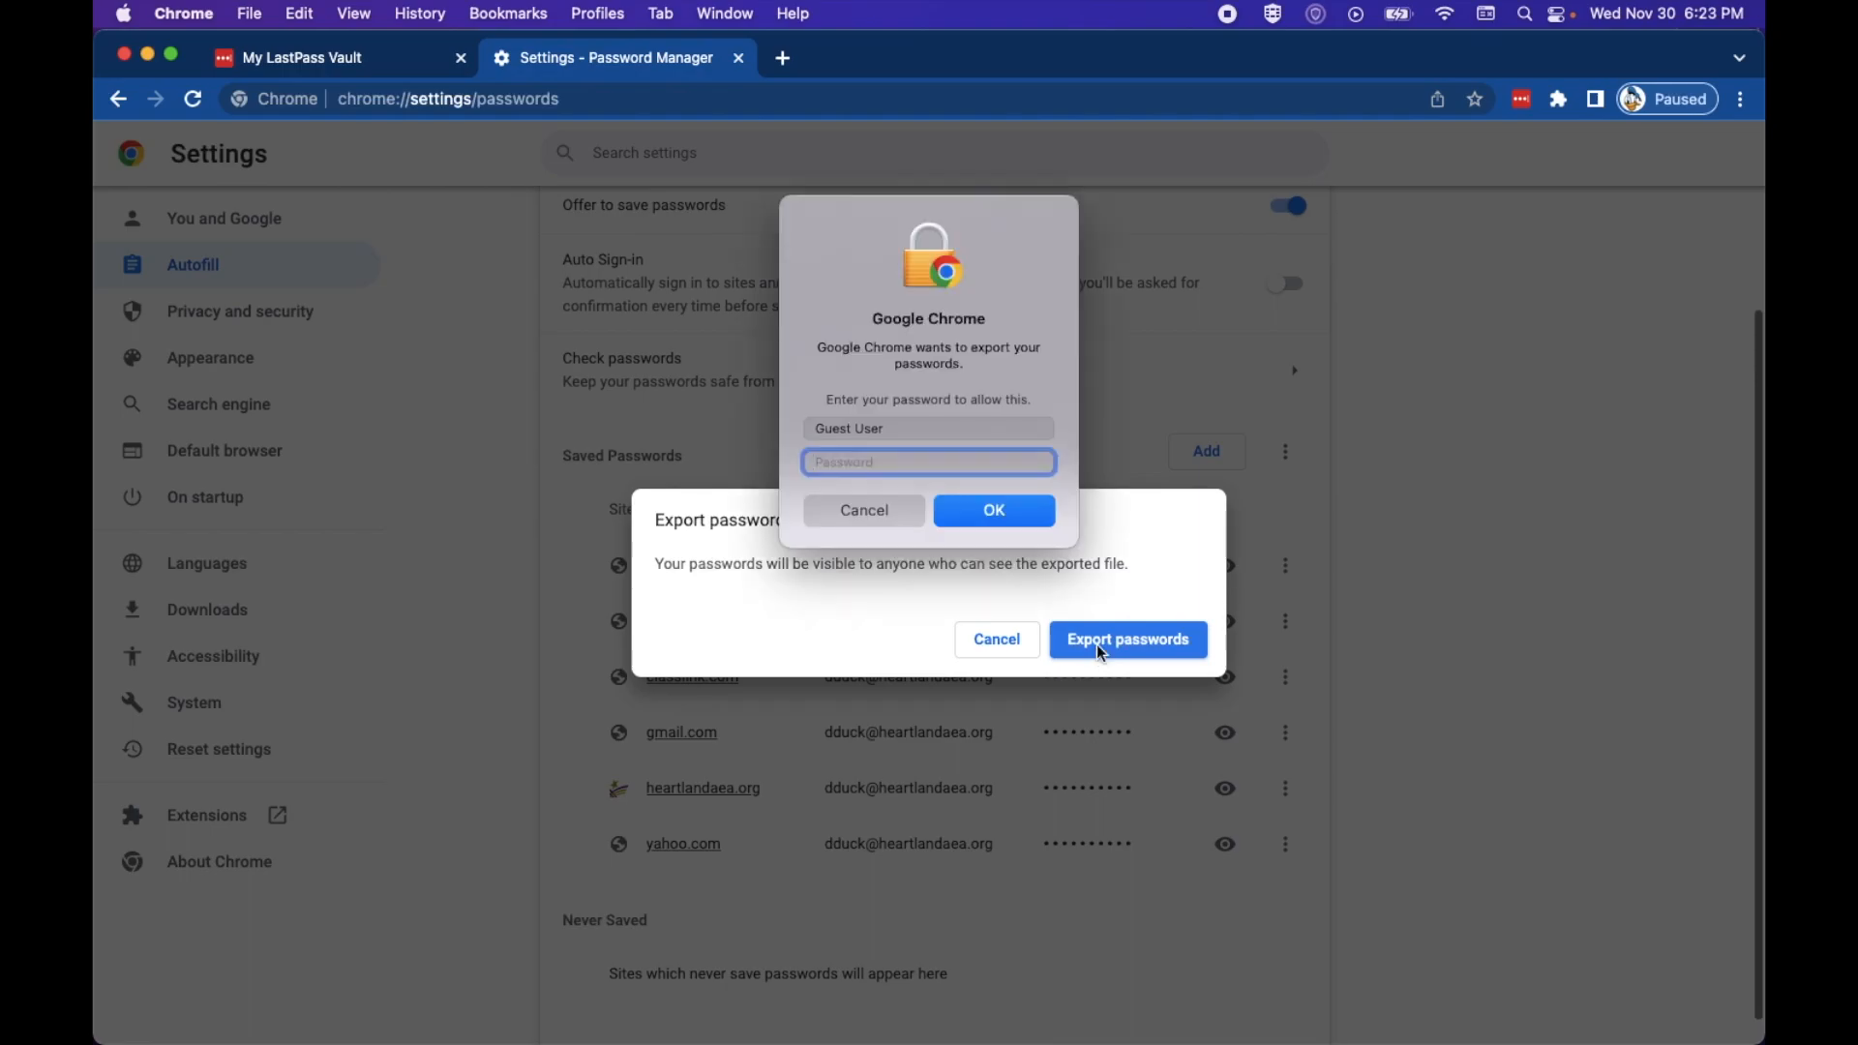
Step: Authorize the export by entering the Mac account name and password
double_click(936, 427)
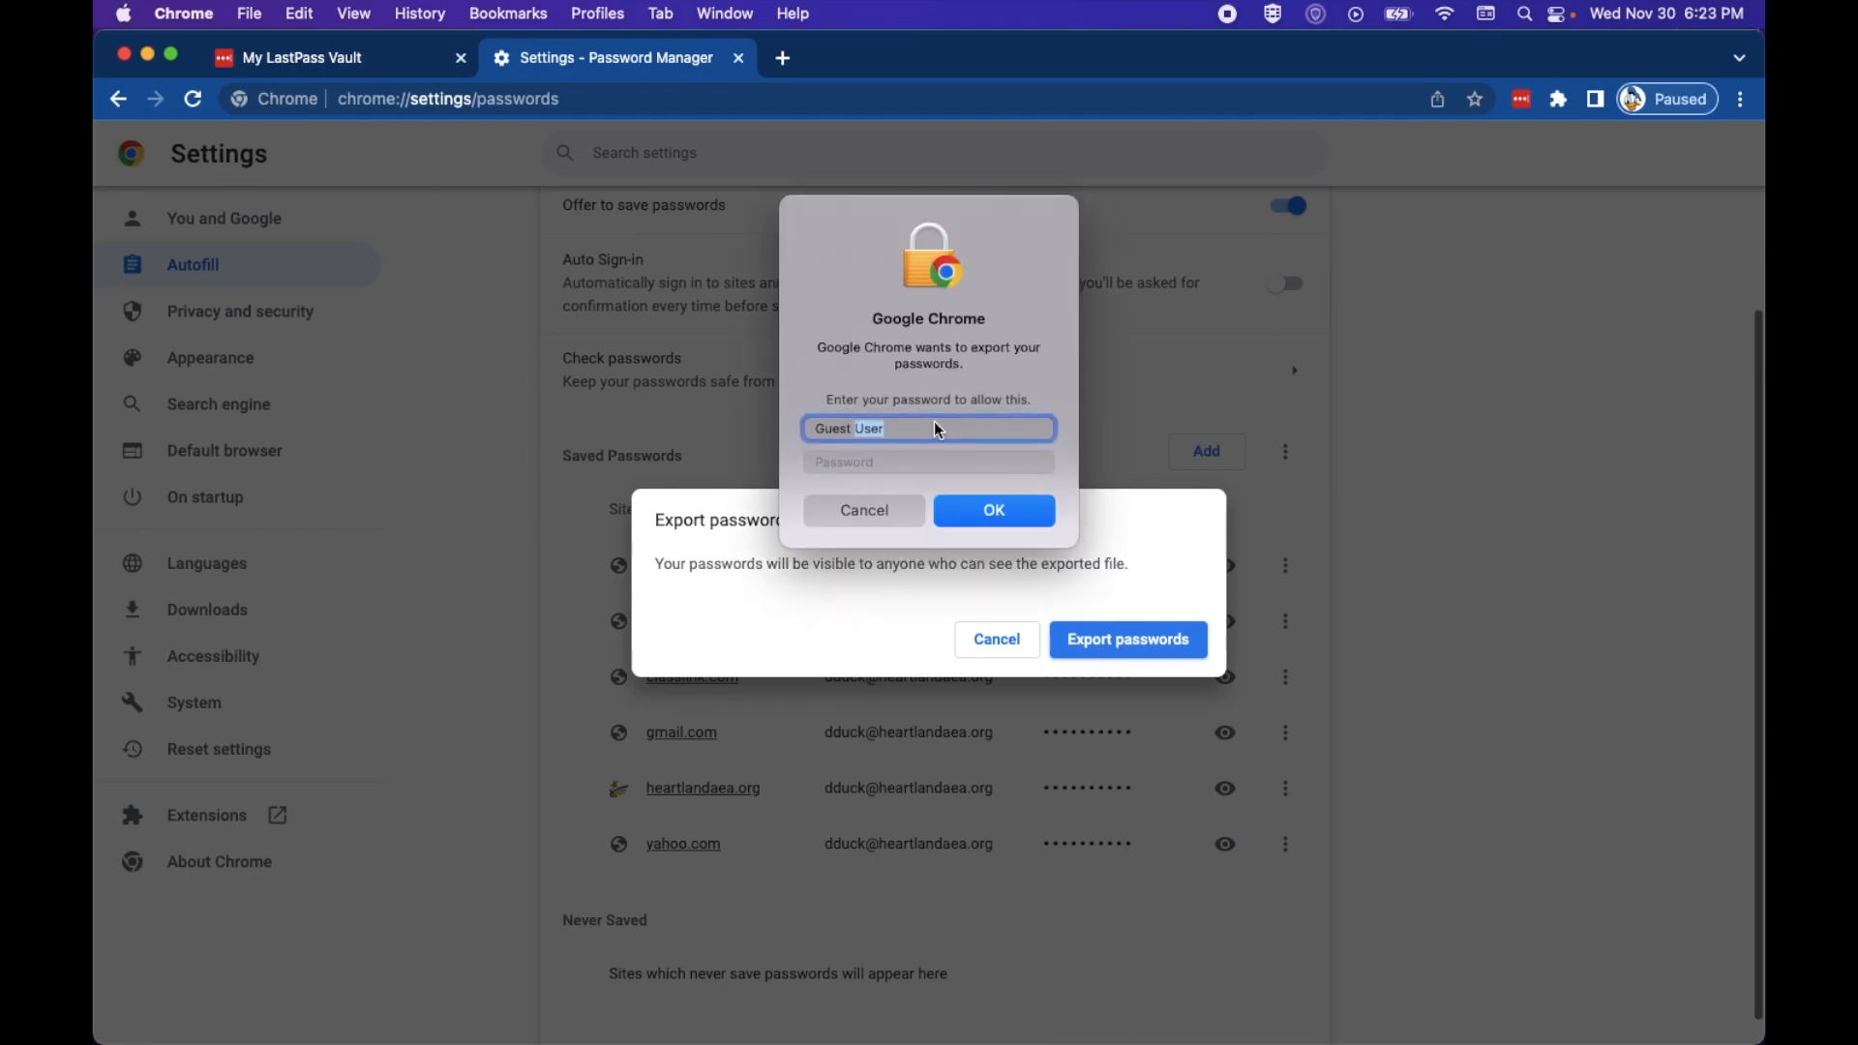
key(BackSpace)
key(BackSpace)
key(BackSpace)
key(BackSpace)
key(BackSpace)
key(BackSpace)
key(BackSpace)
text(heartland user)
key(Tab)
key(Return)
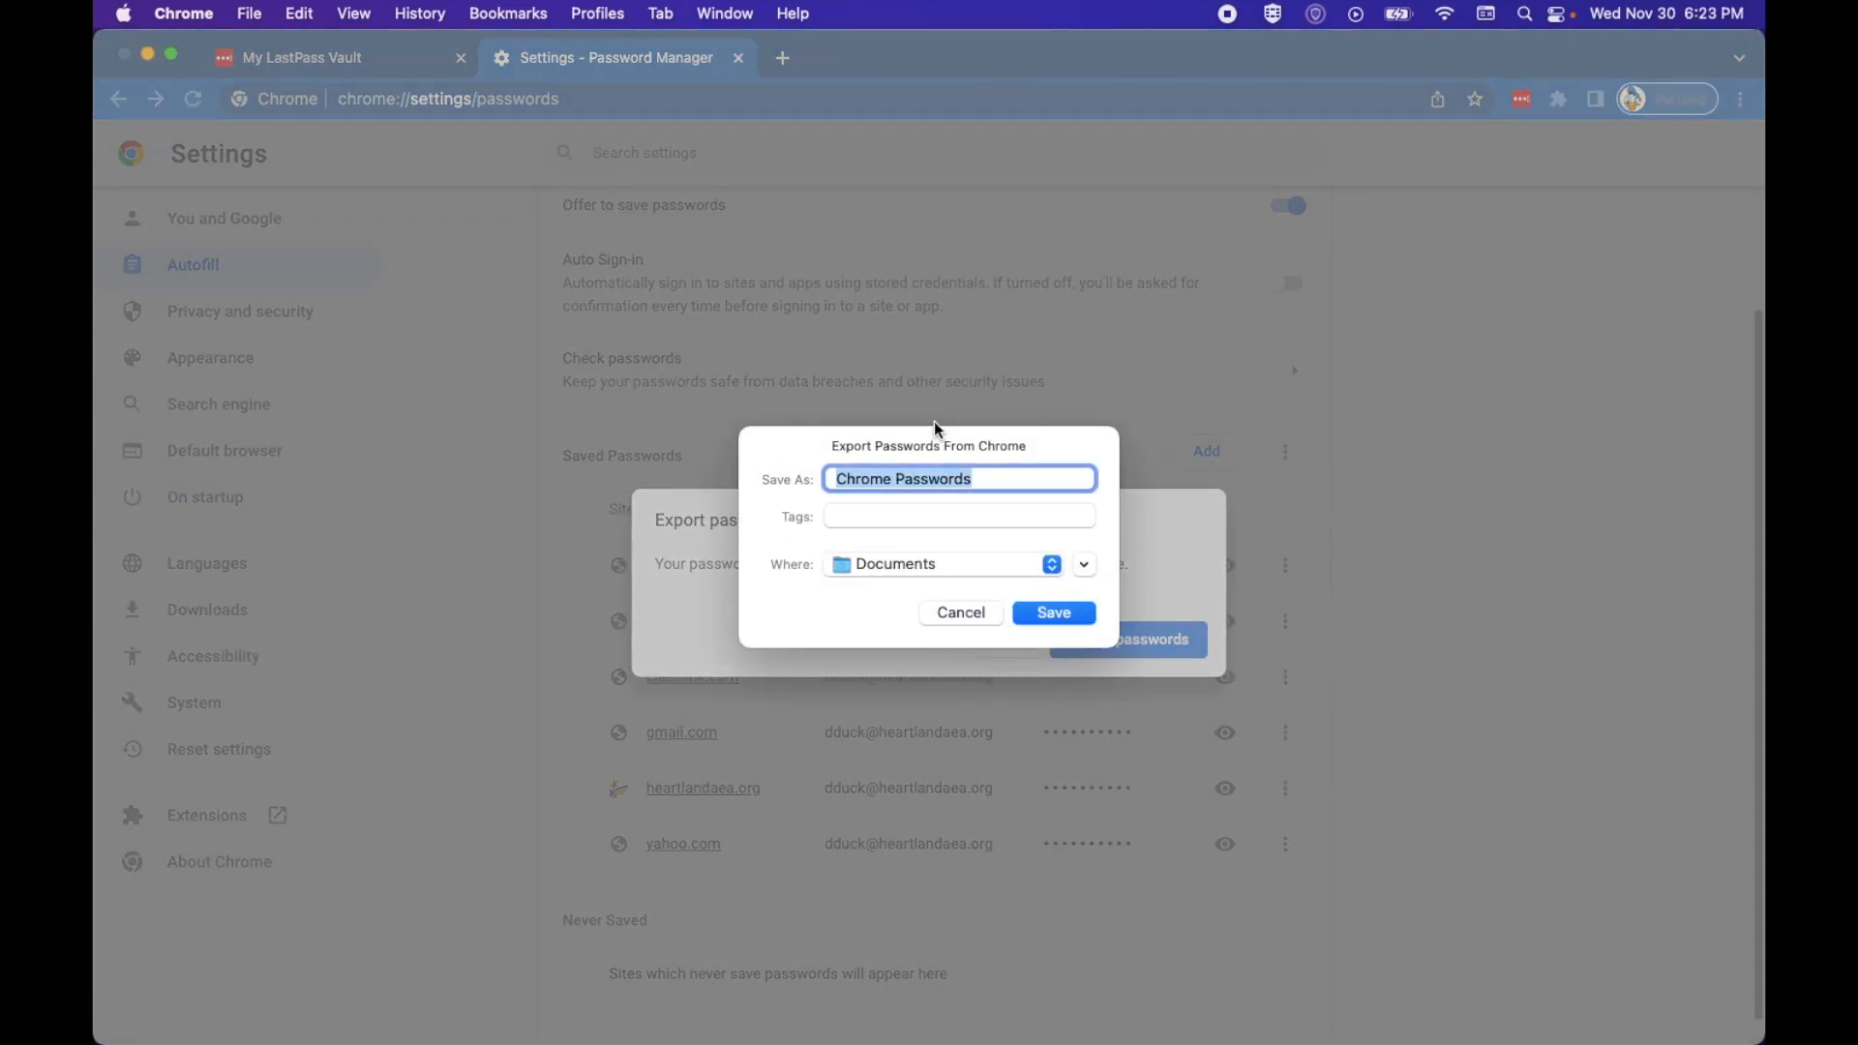
Step: Save the export file as 'Chrome Passwords' to the Desktop
click(998, 480)
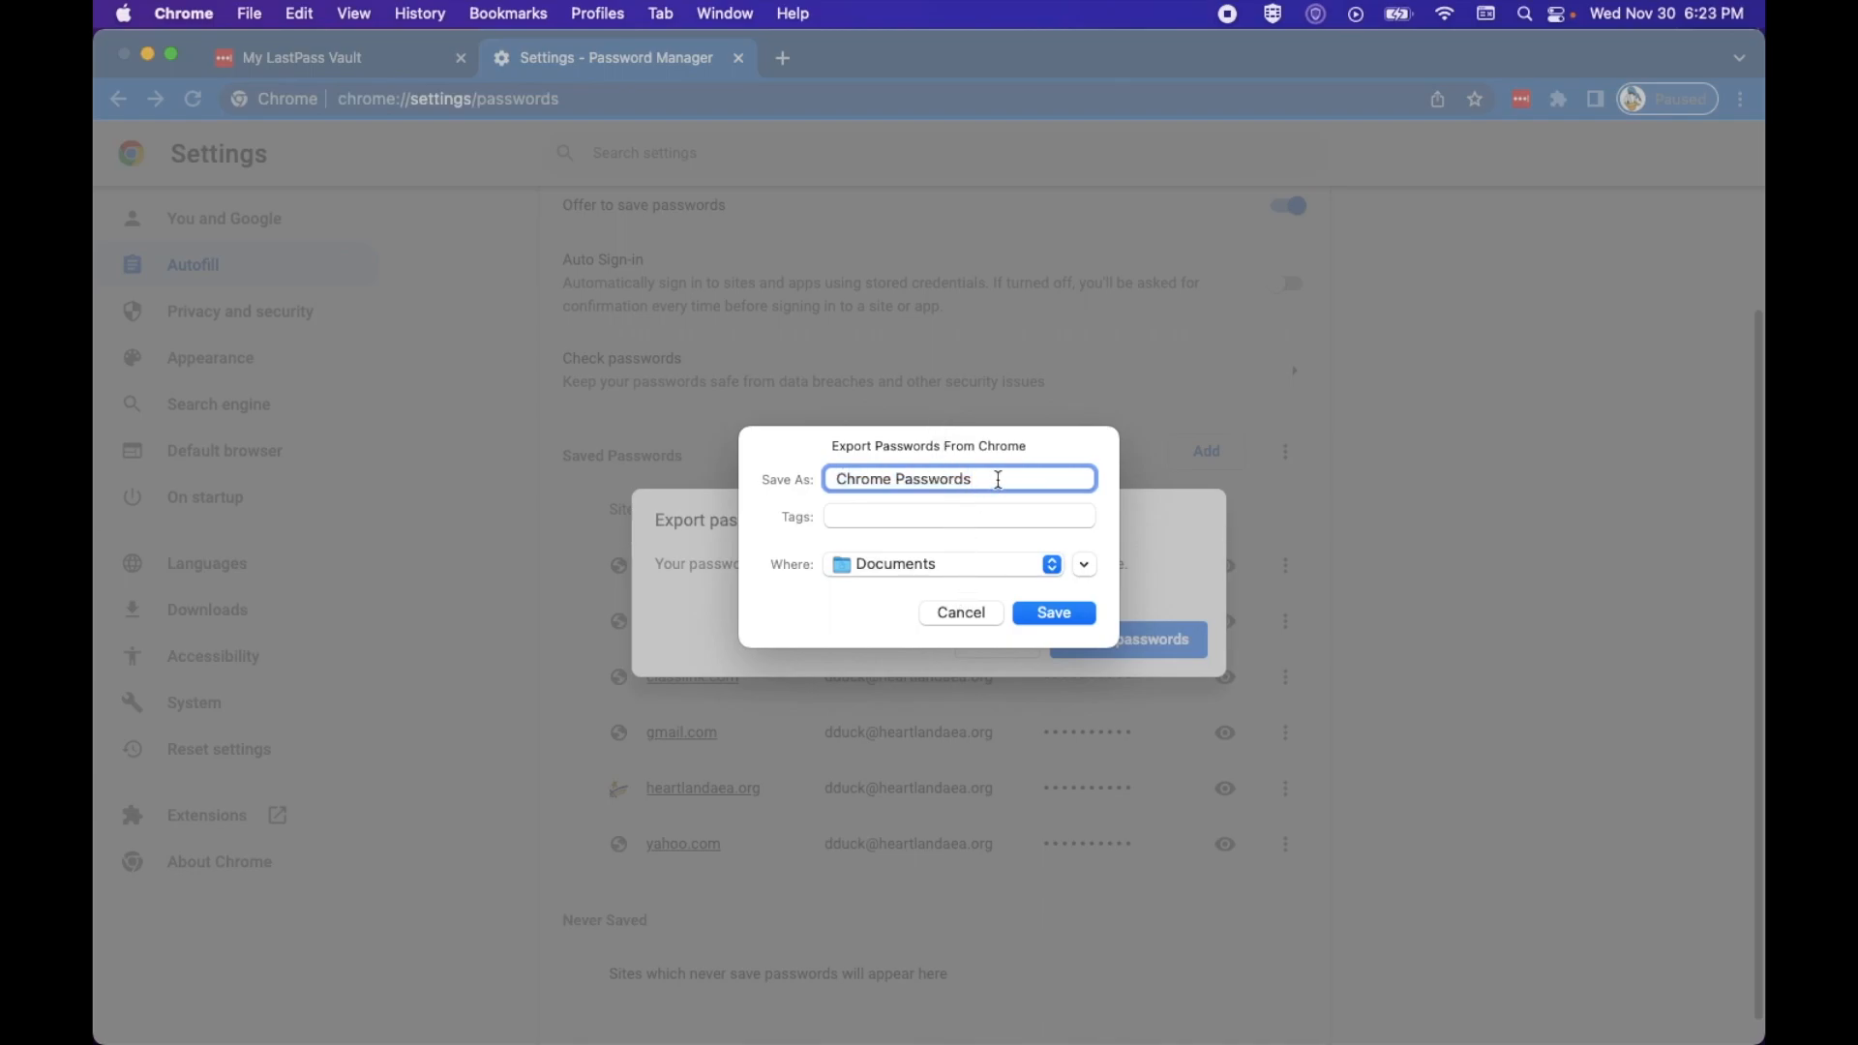
click(956, 561)
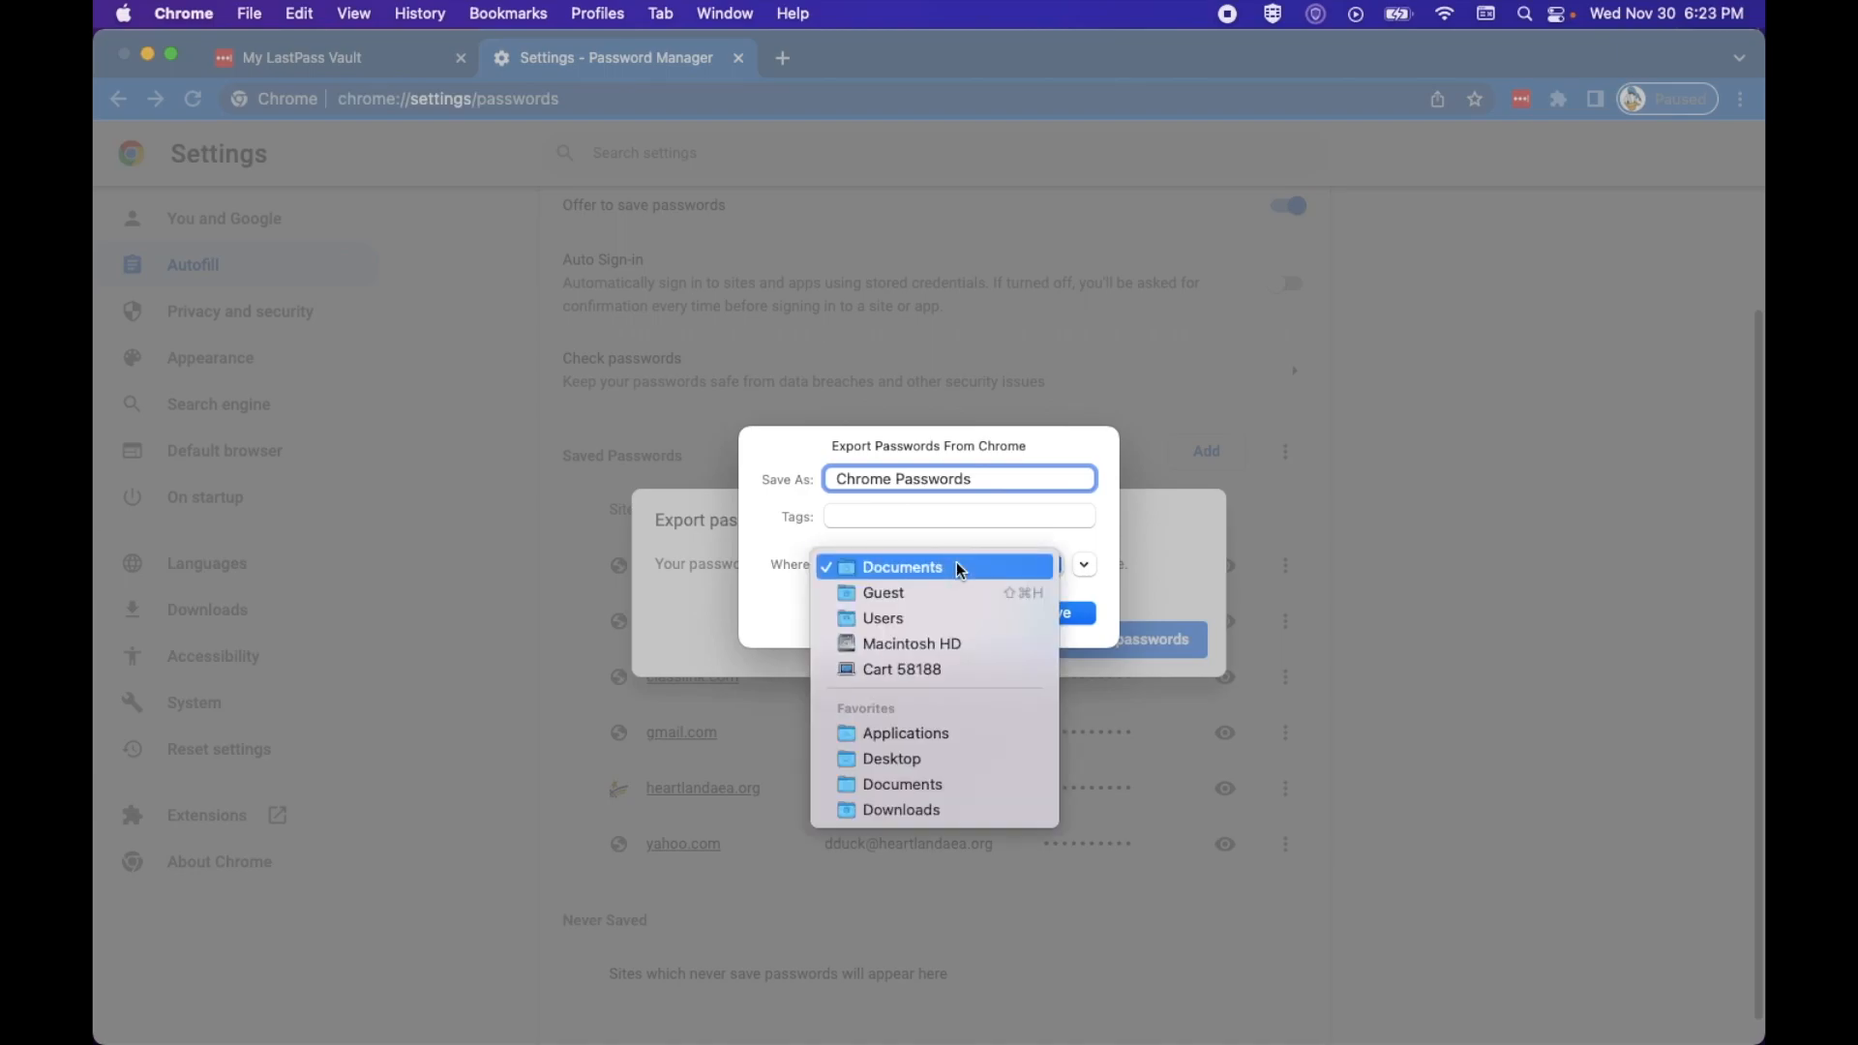
click(892, 764)
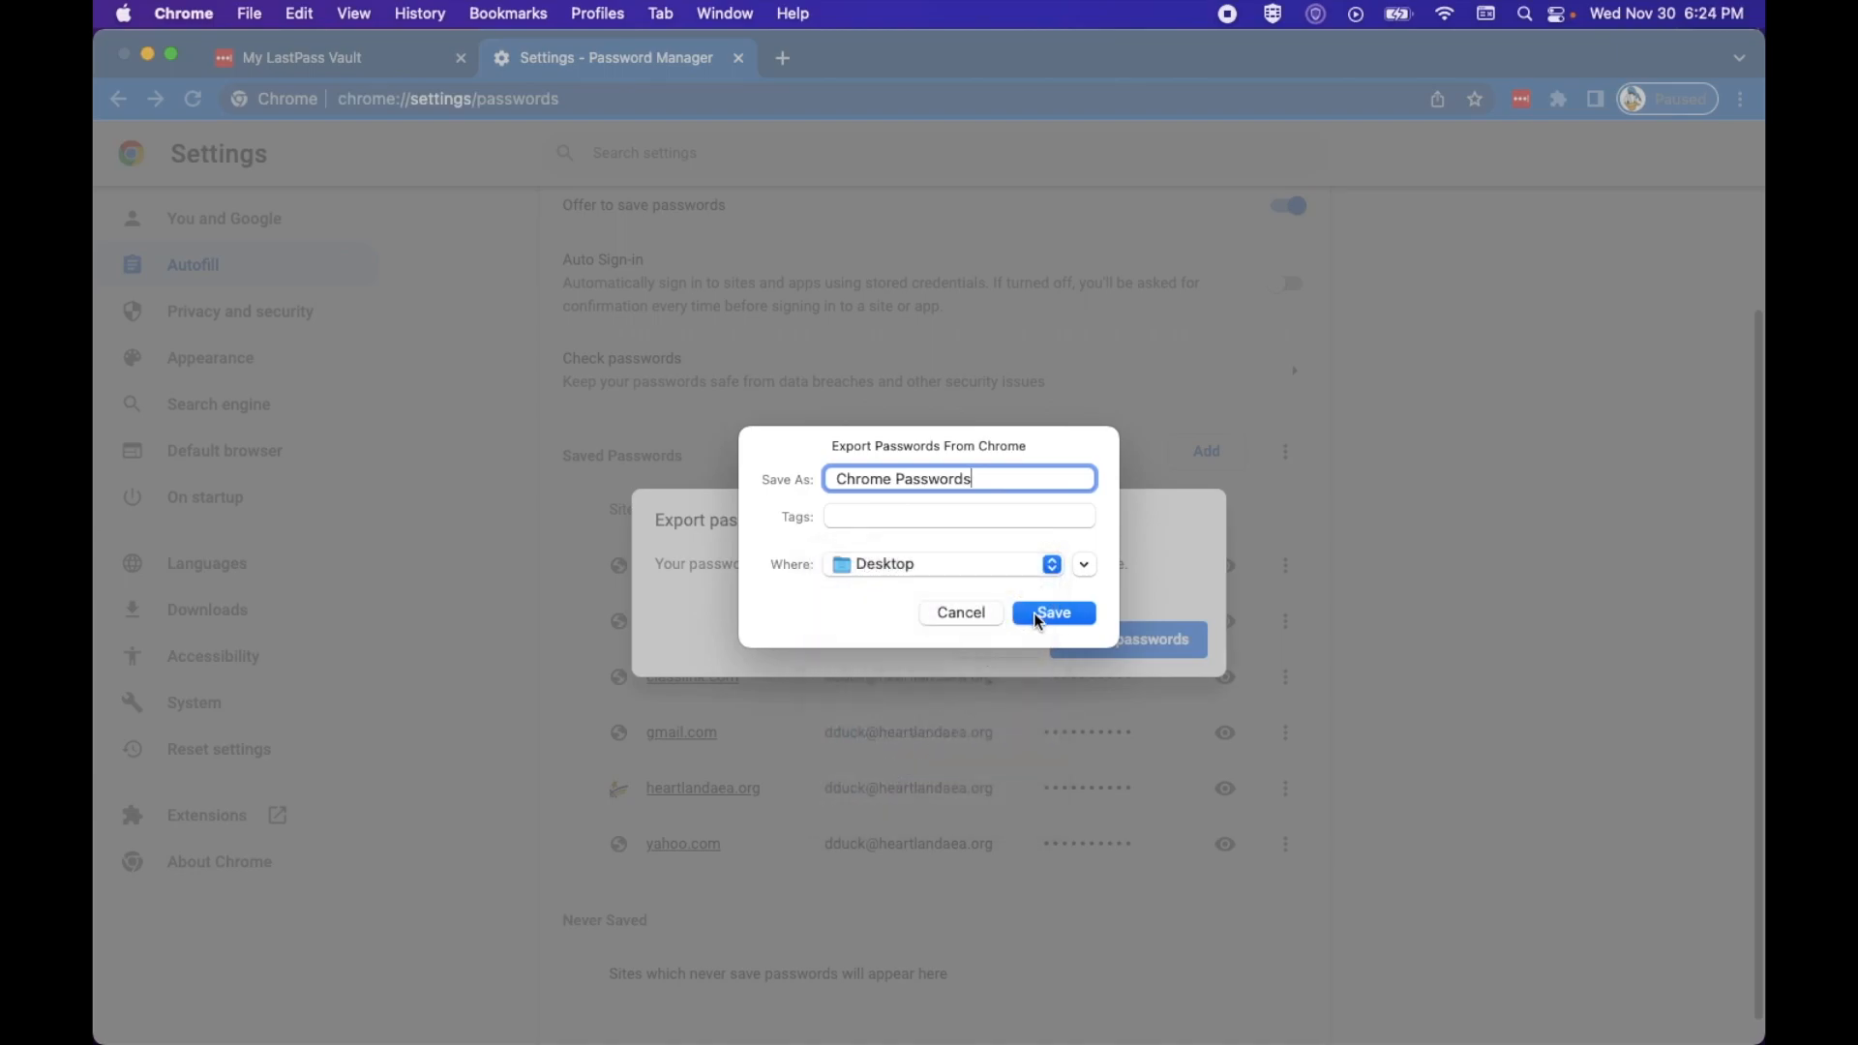
click(1038, 616)
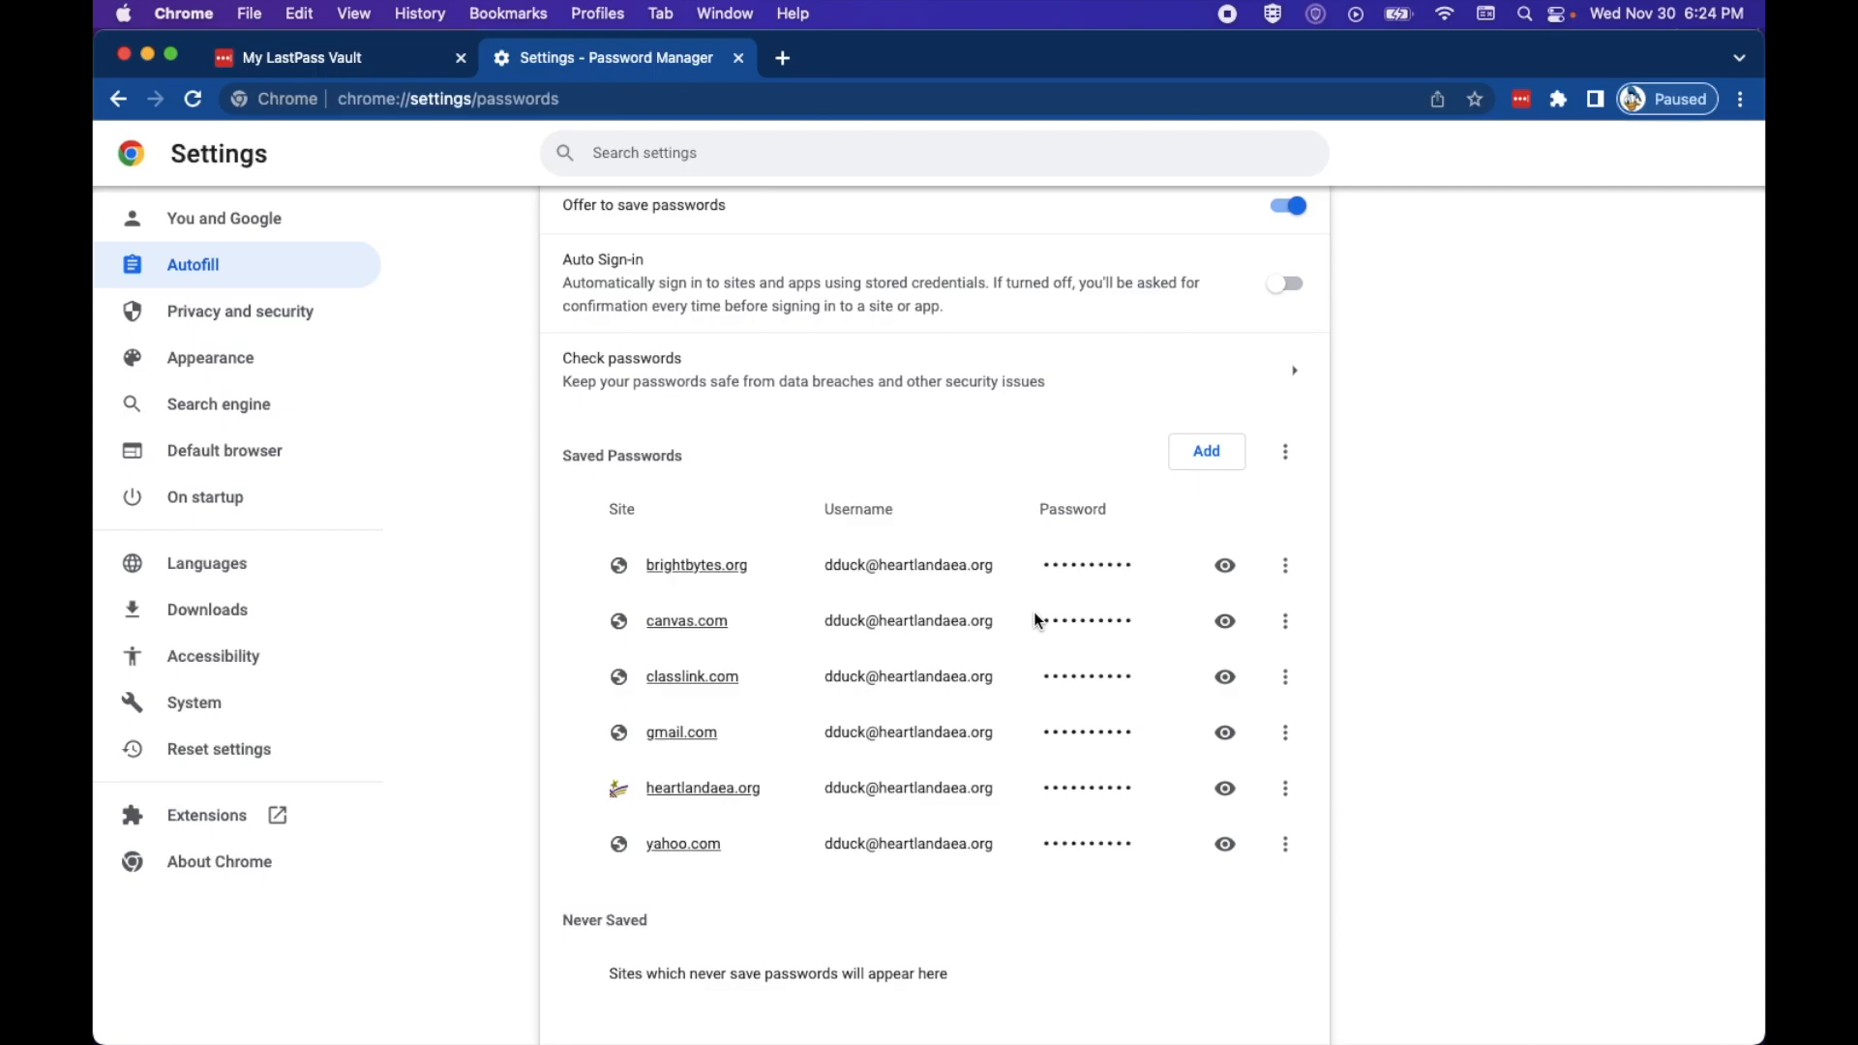
Step: Start a LastPass vault import from Advanced Options with Chrome as the source
click(359, 64)
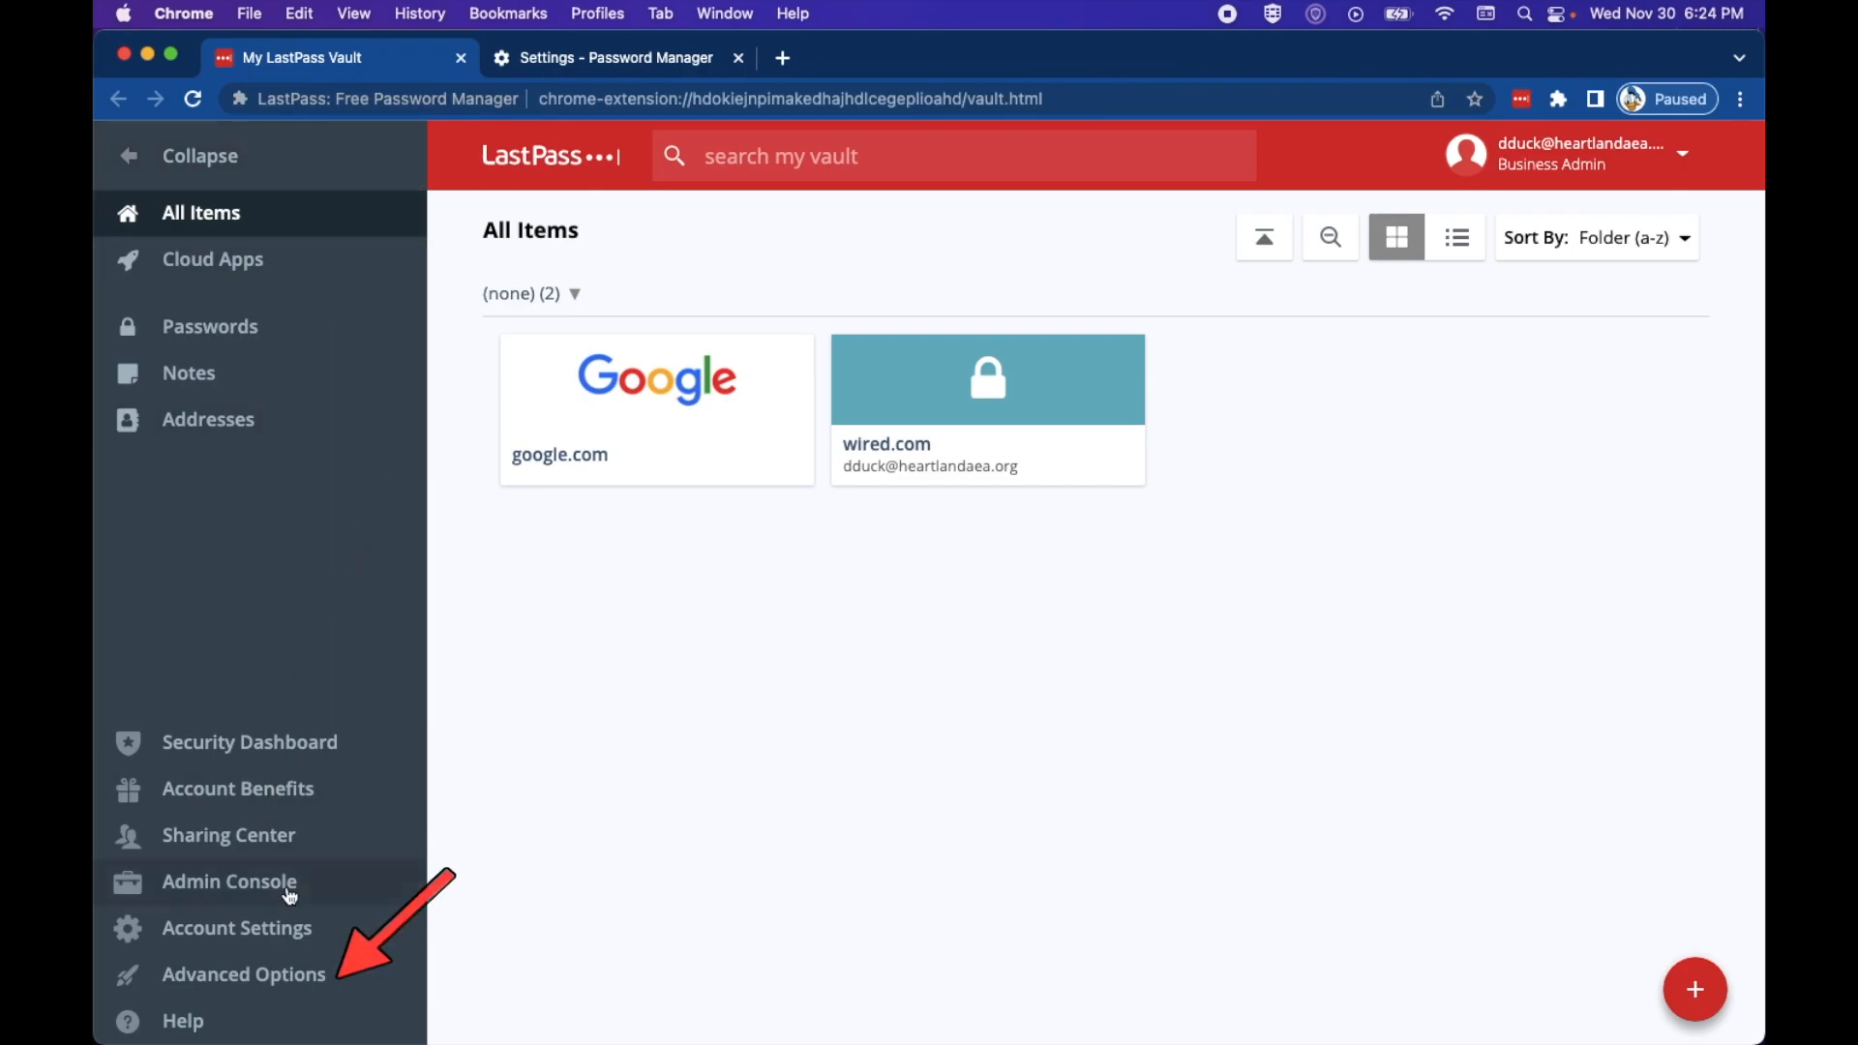
click(292, 978)
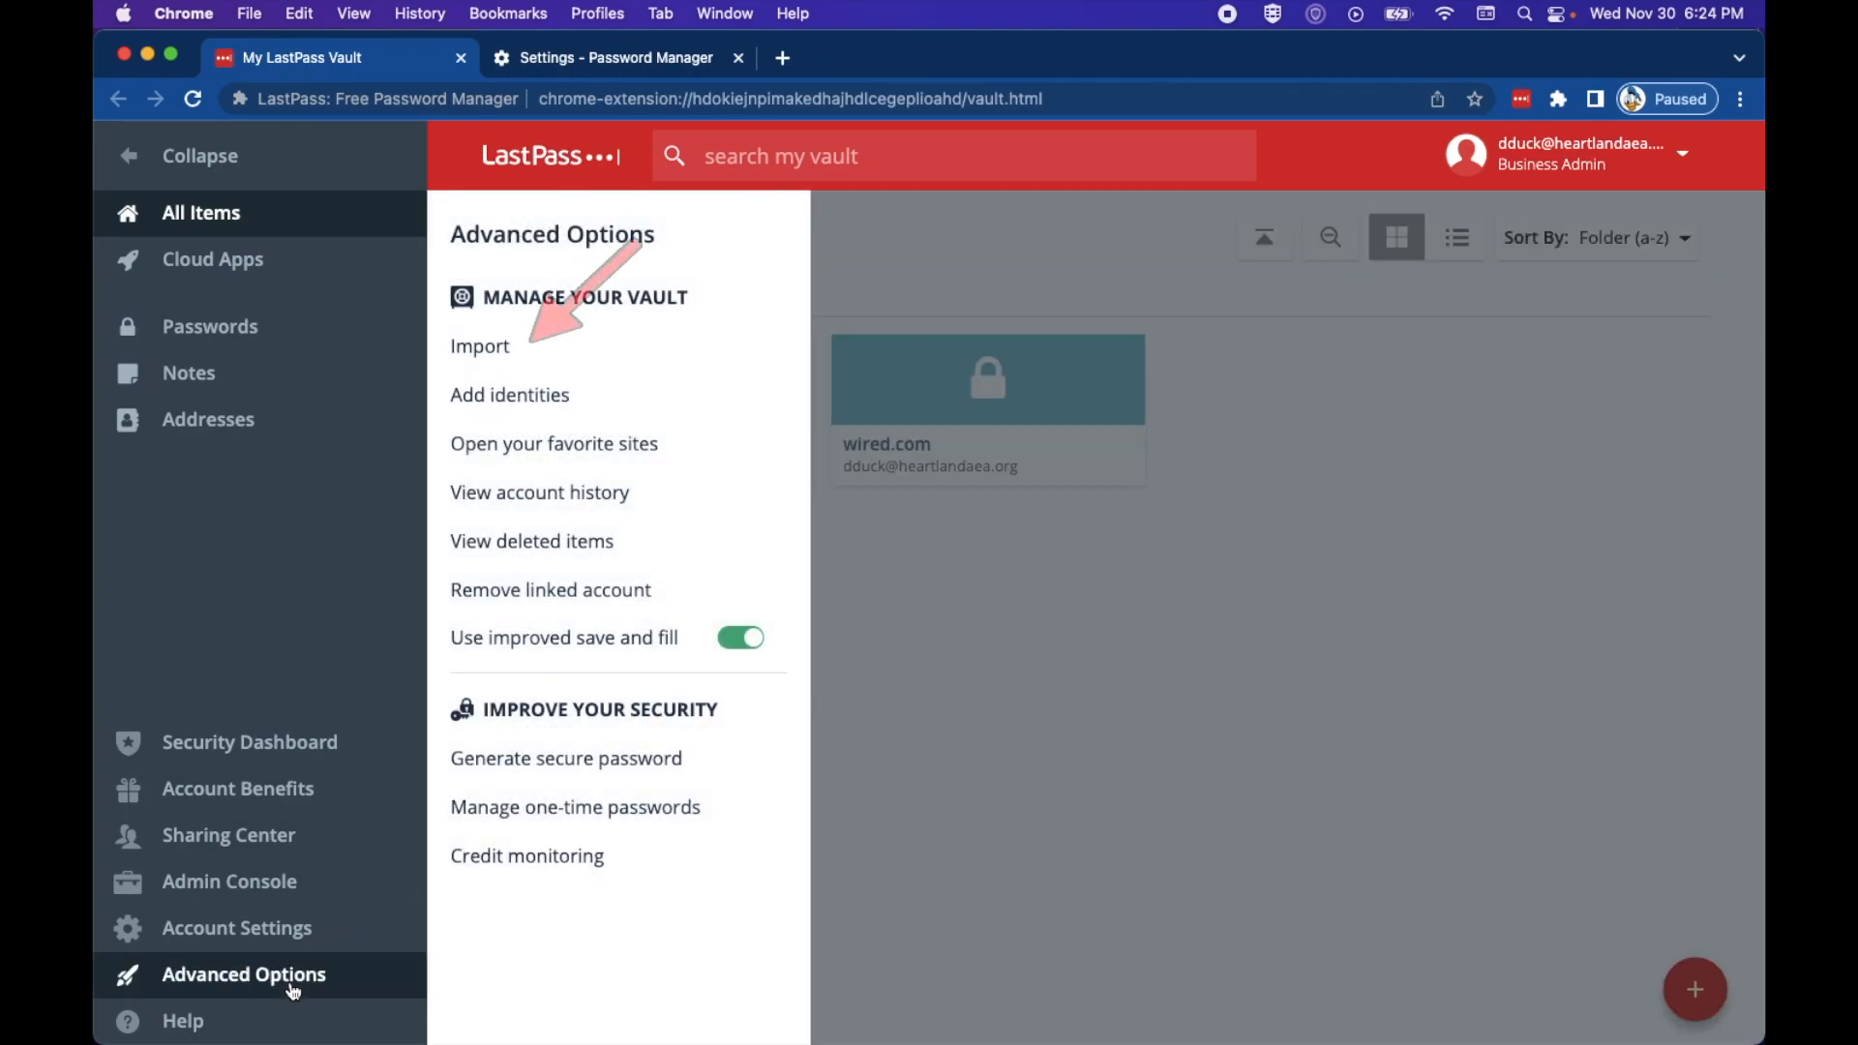
click(451, 349)
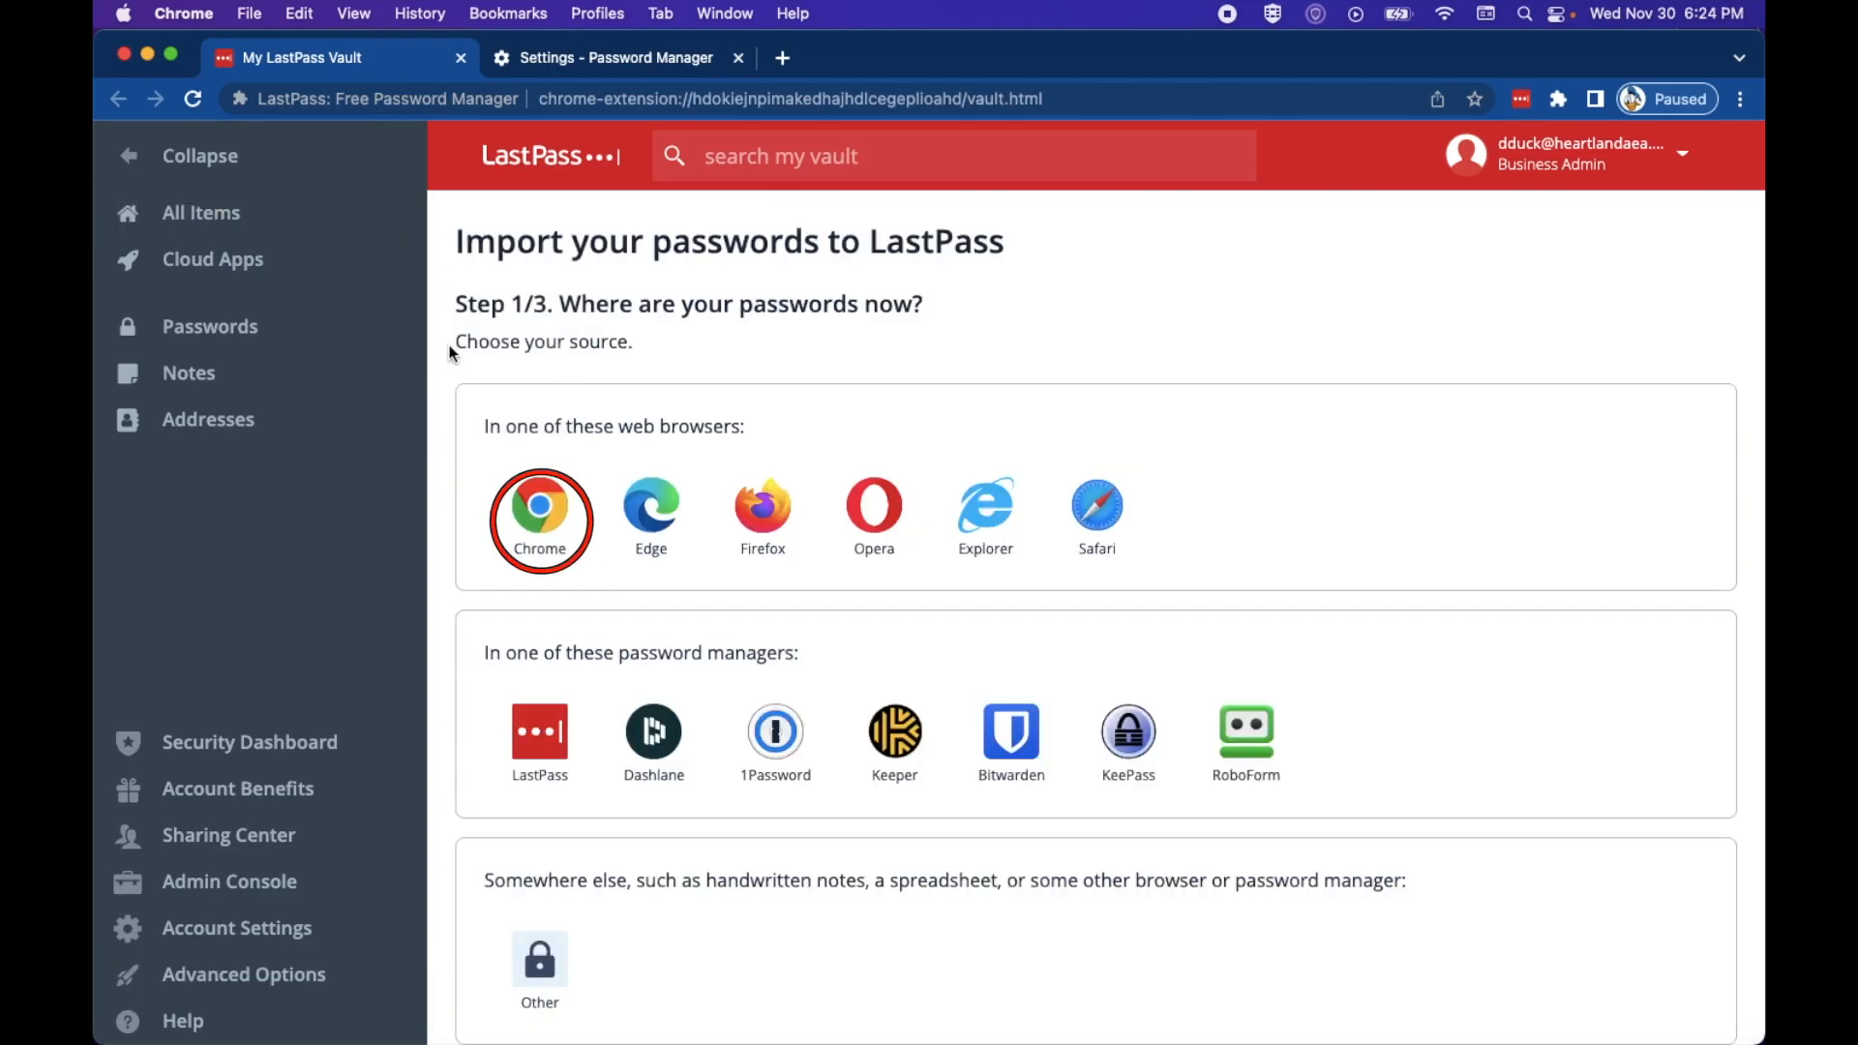
click(530, 528)
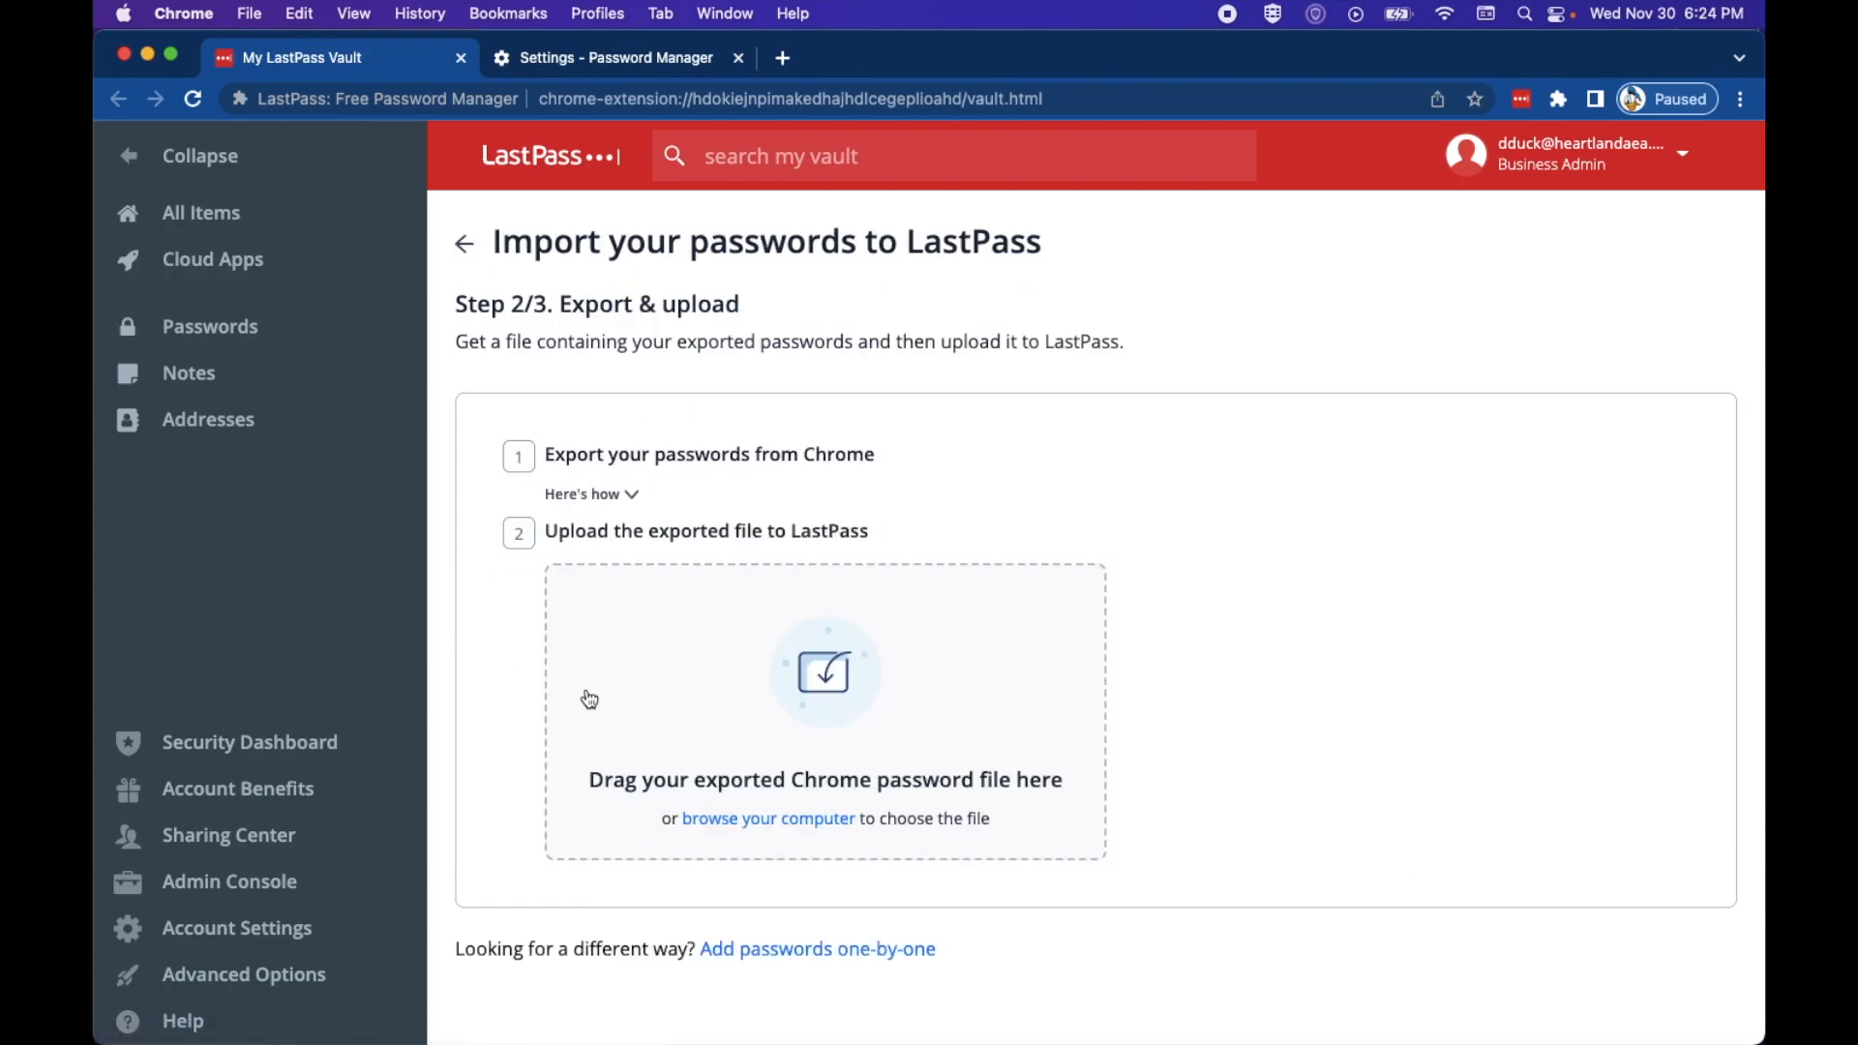
Step: Upload Chrome Passwords.csv from the Desktop and import all six entries
click(718, 823)
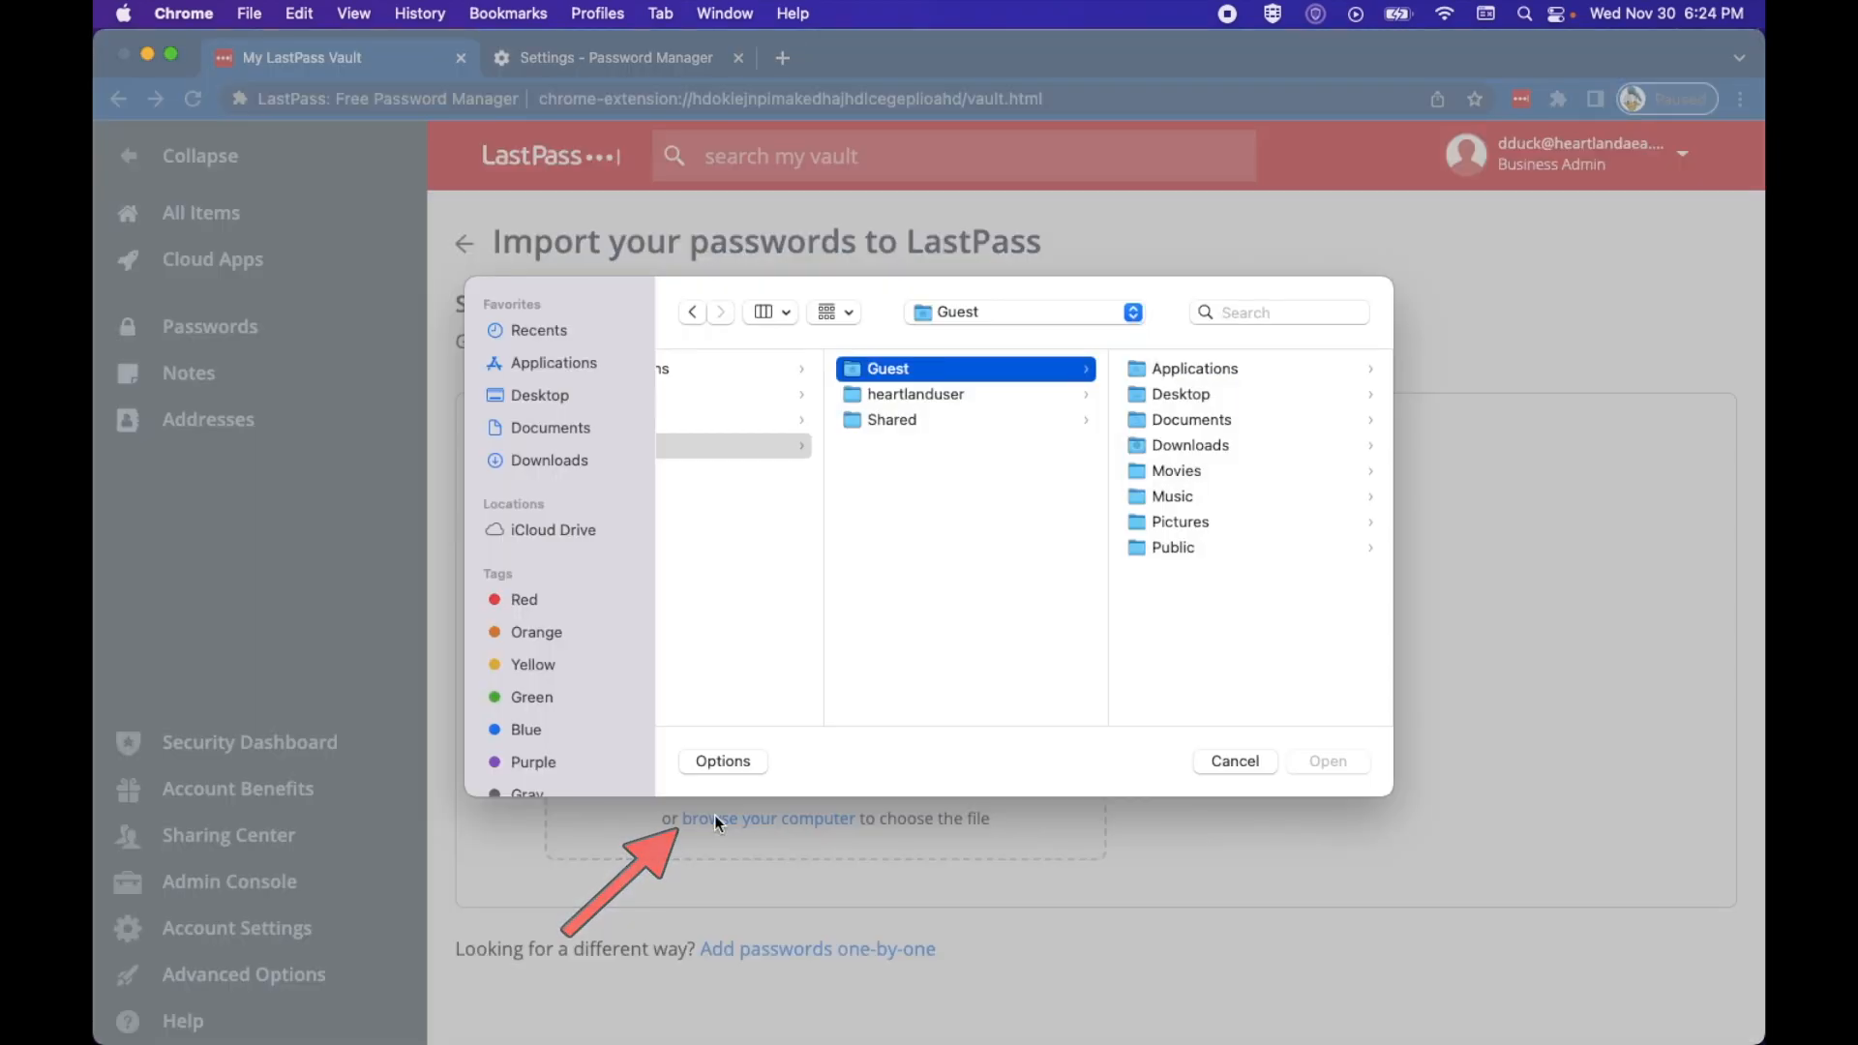
click(502, 397)
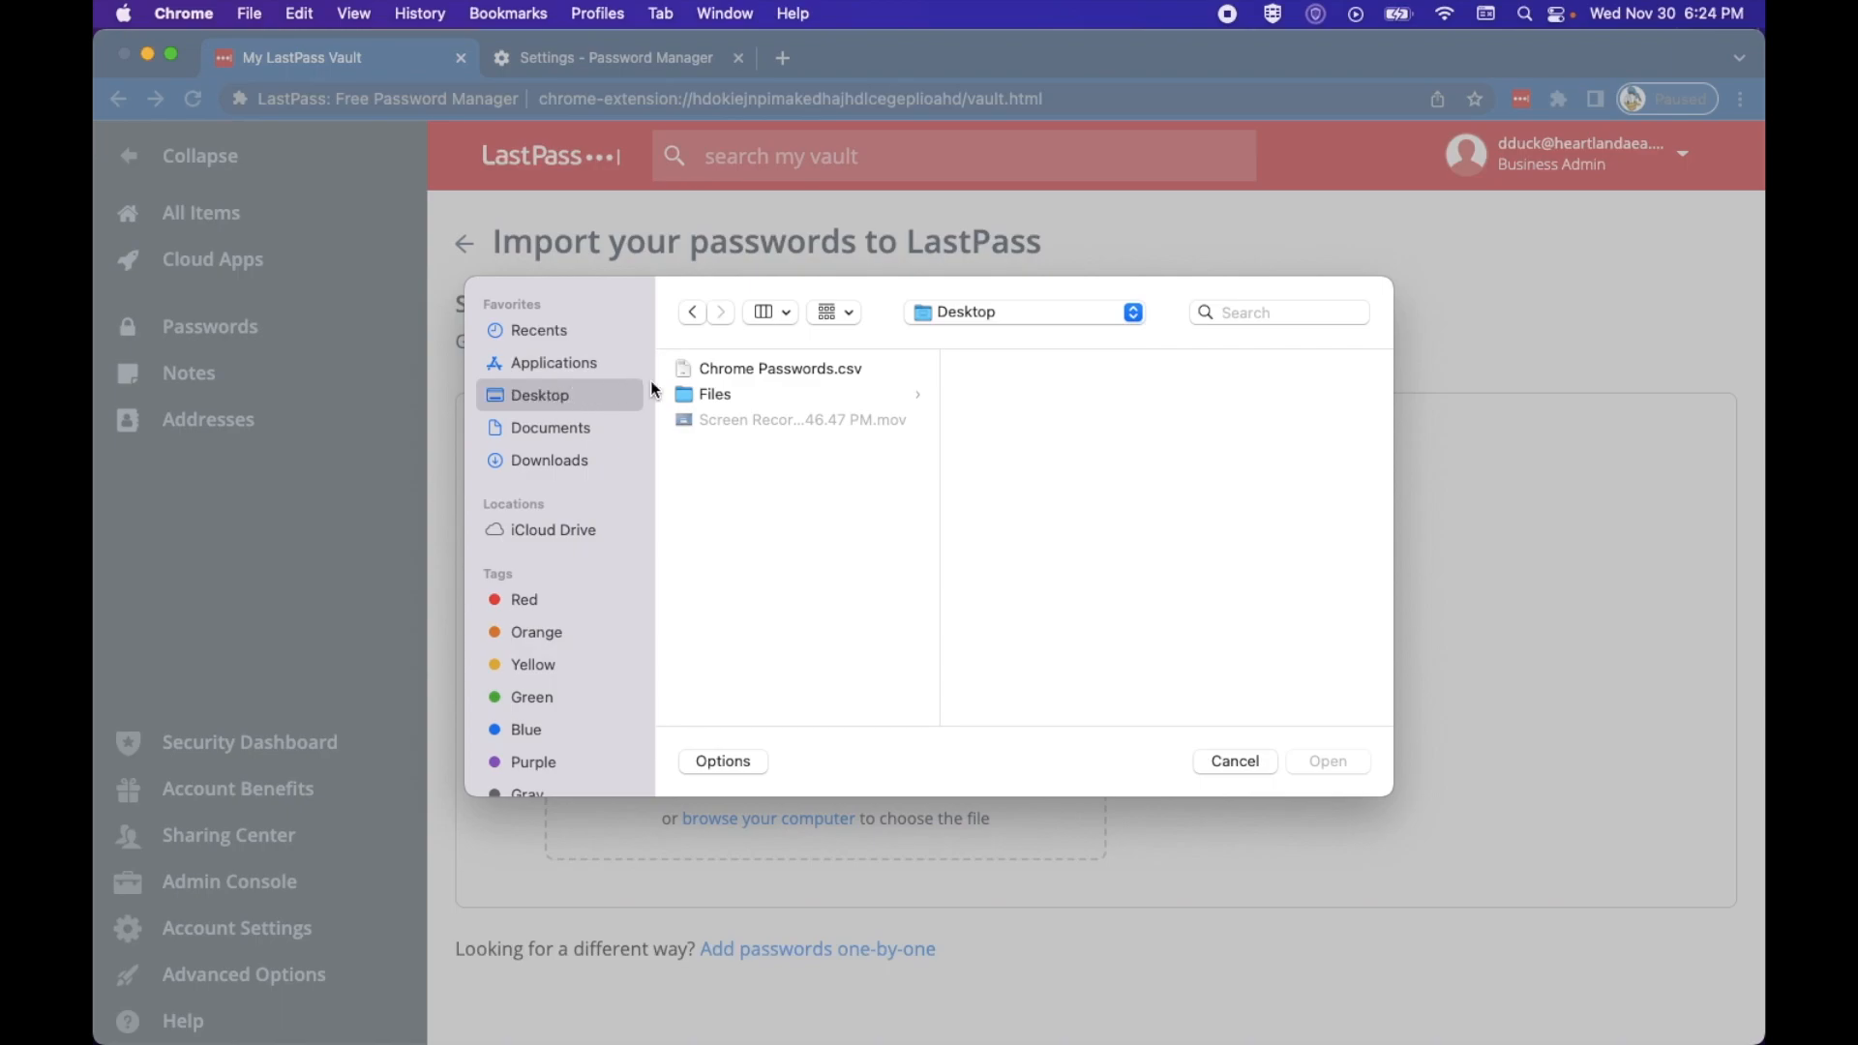
click(753, 372)
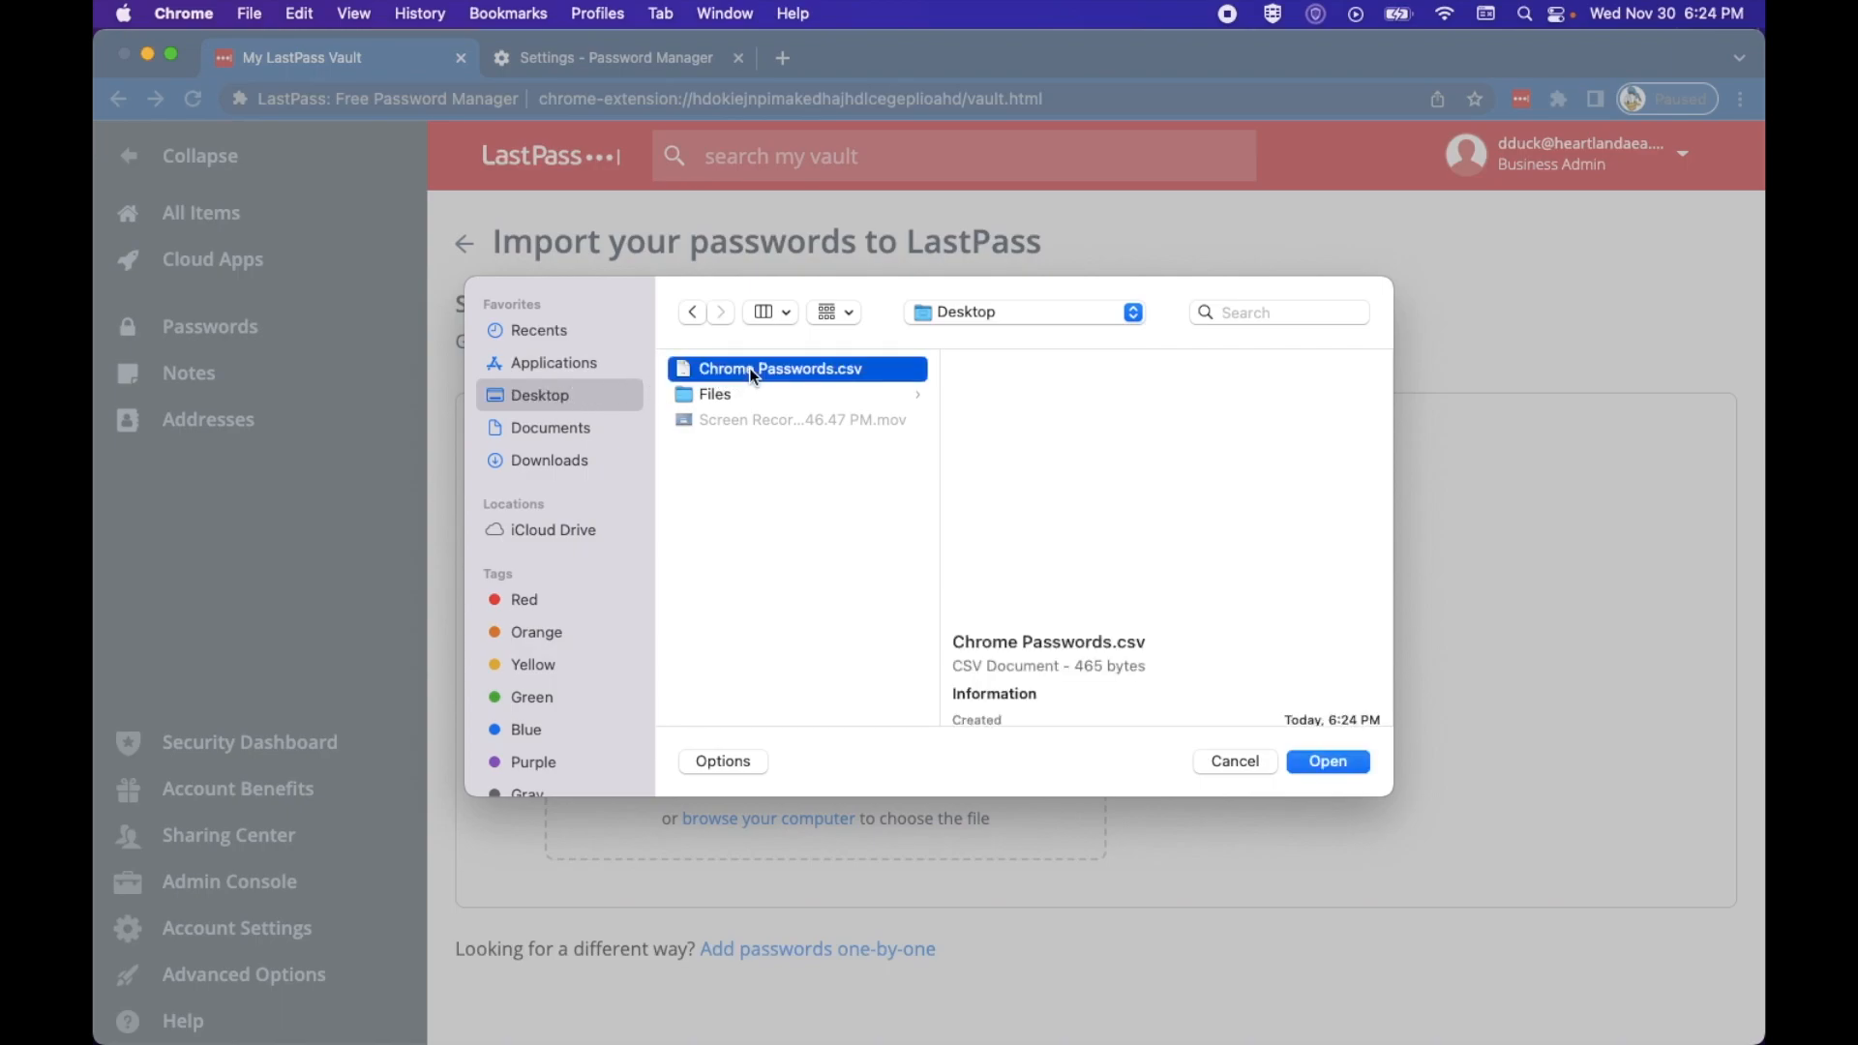
click(1328, 762)
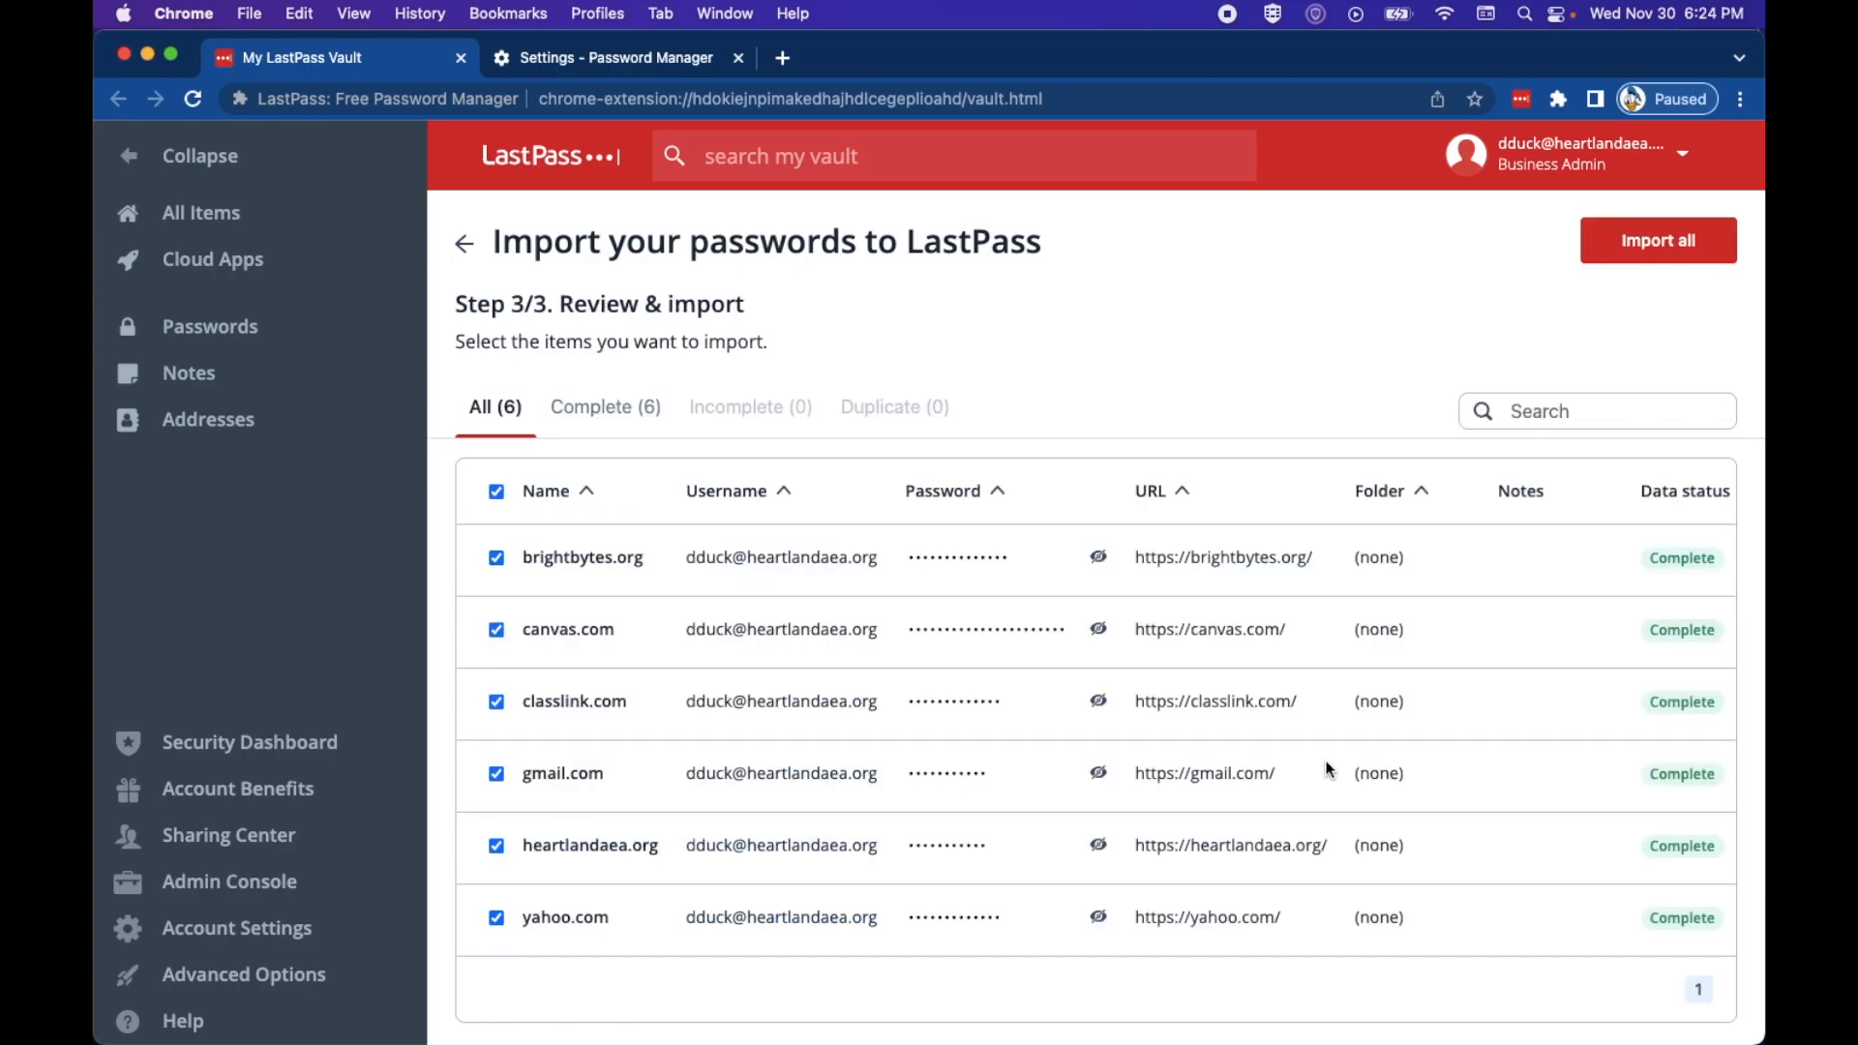
scroll(1327, 769, down, 1)
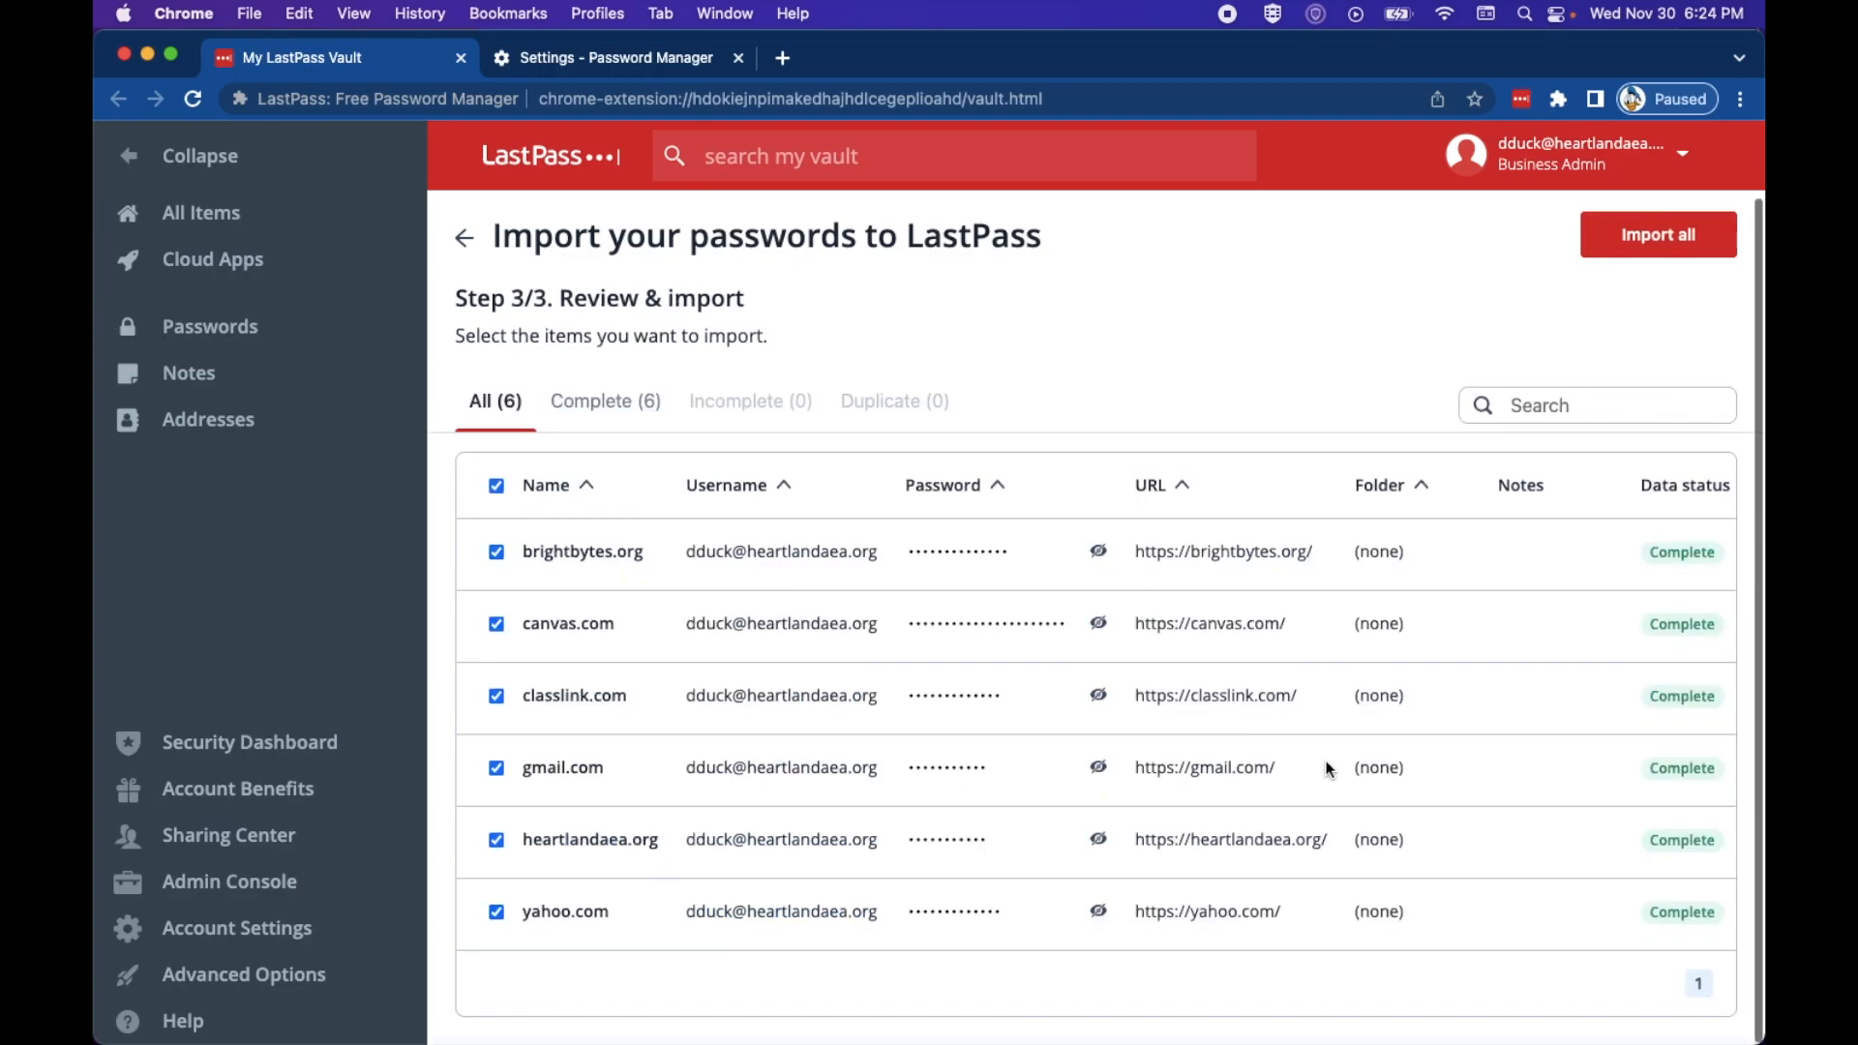
click(1589, 252)
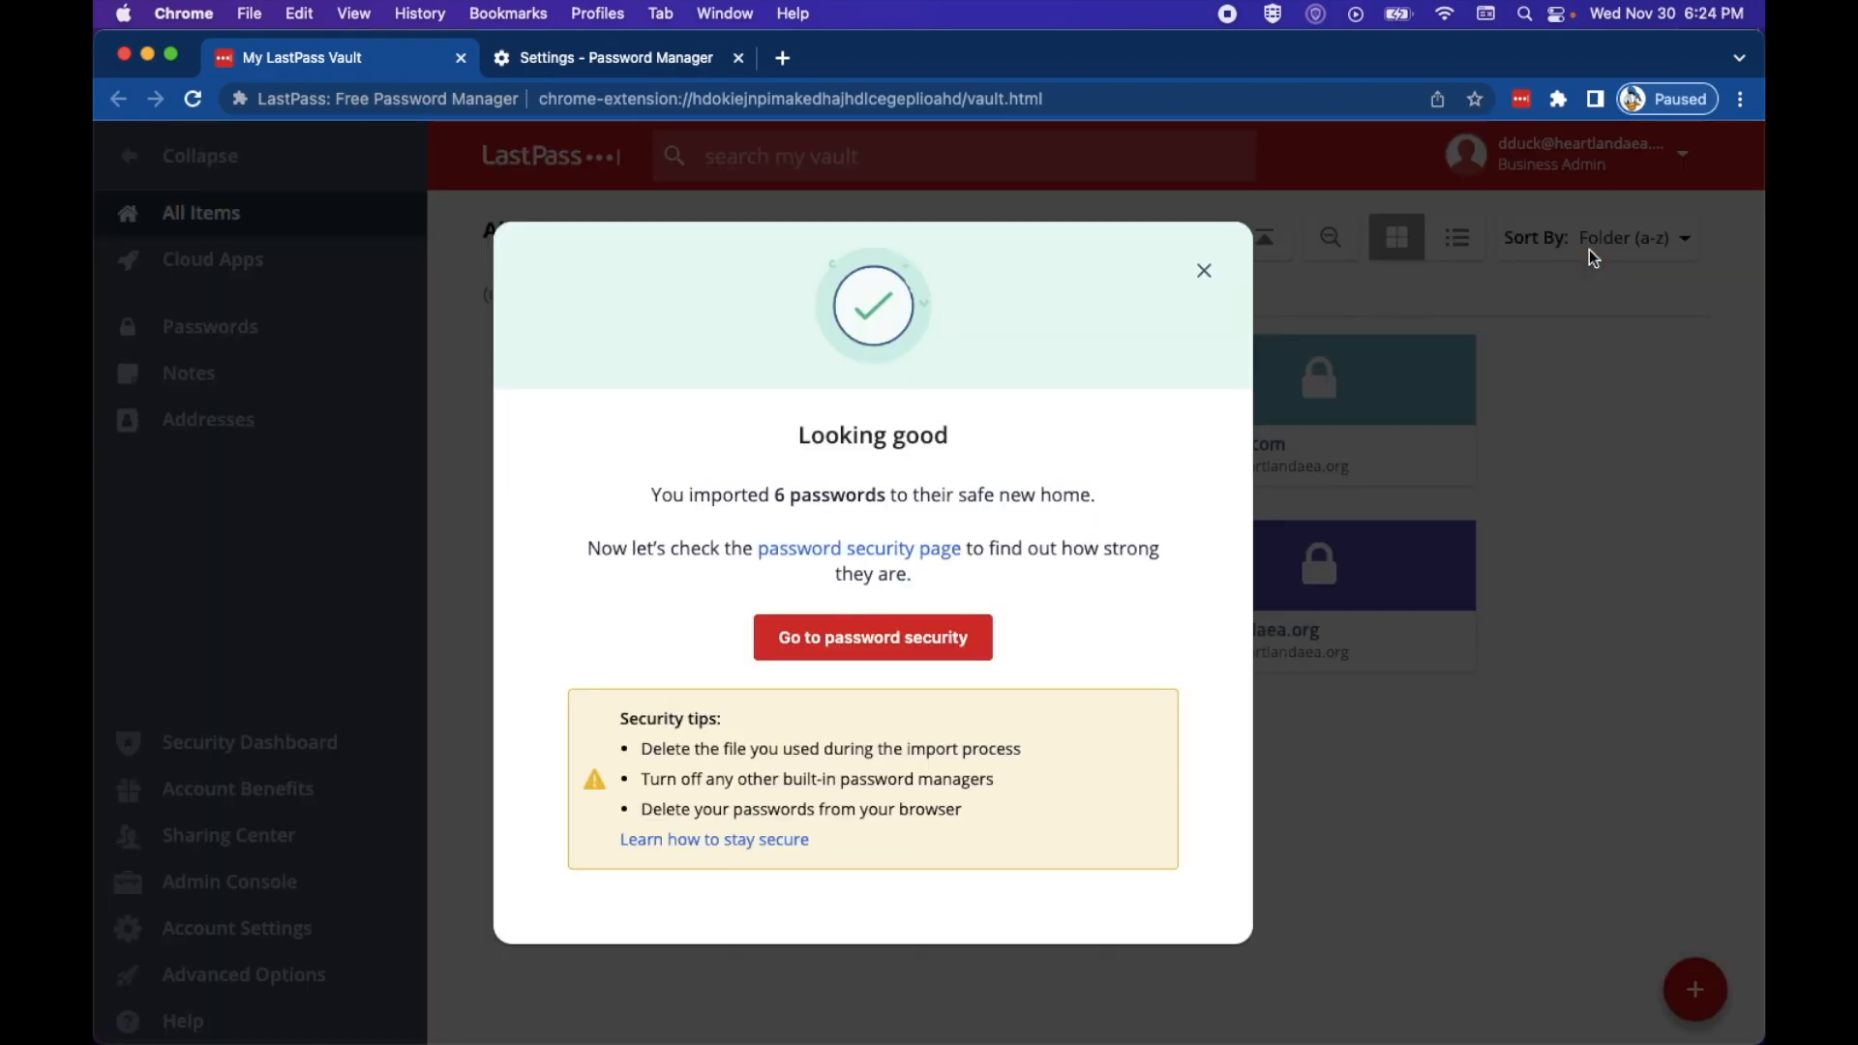
Step: Close the 'Looking good' confirmation to see all 8 vault entries
click(1206, 274)
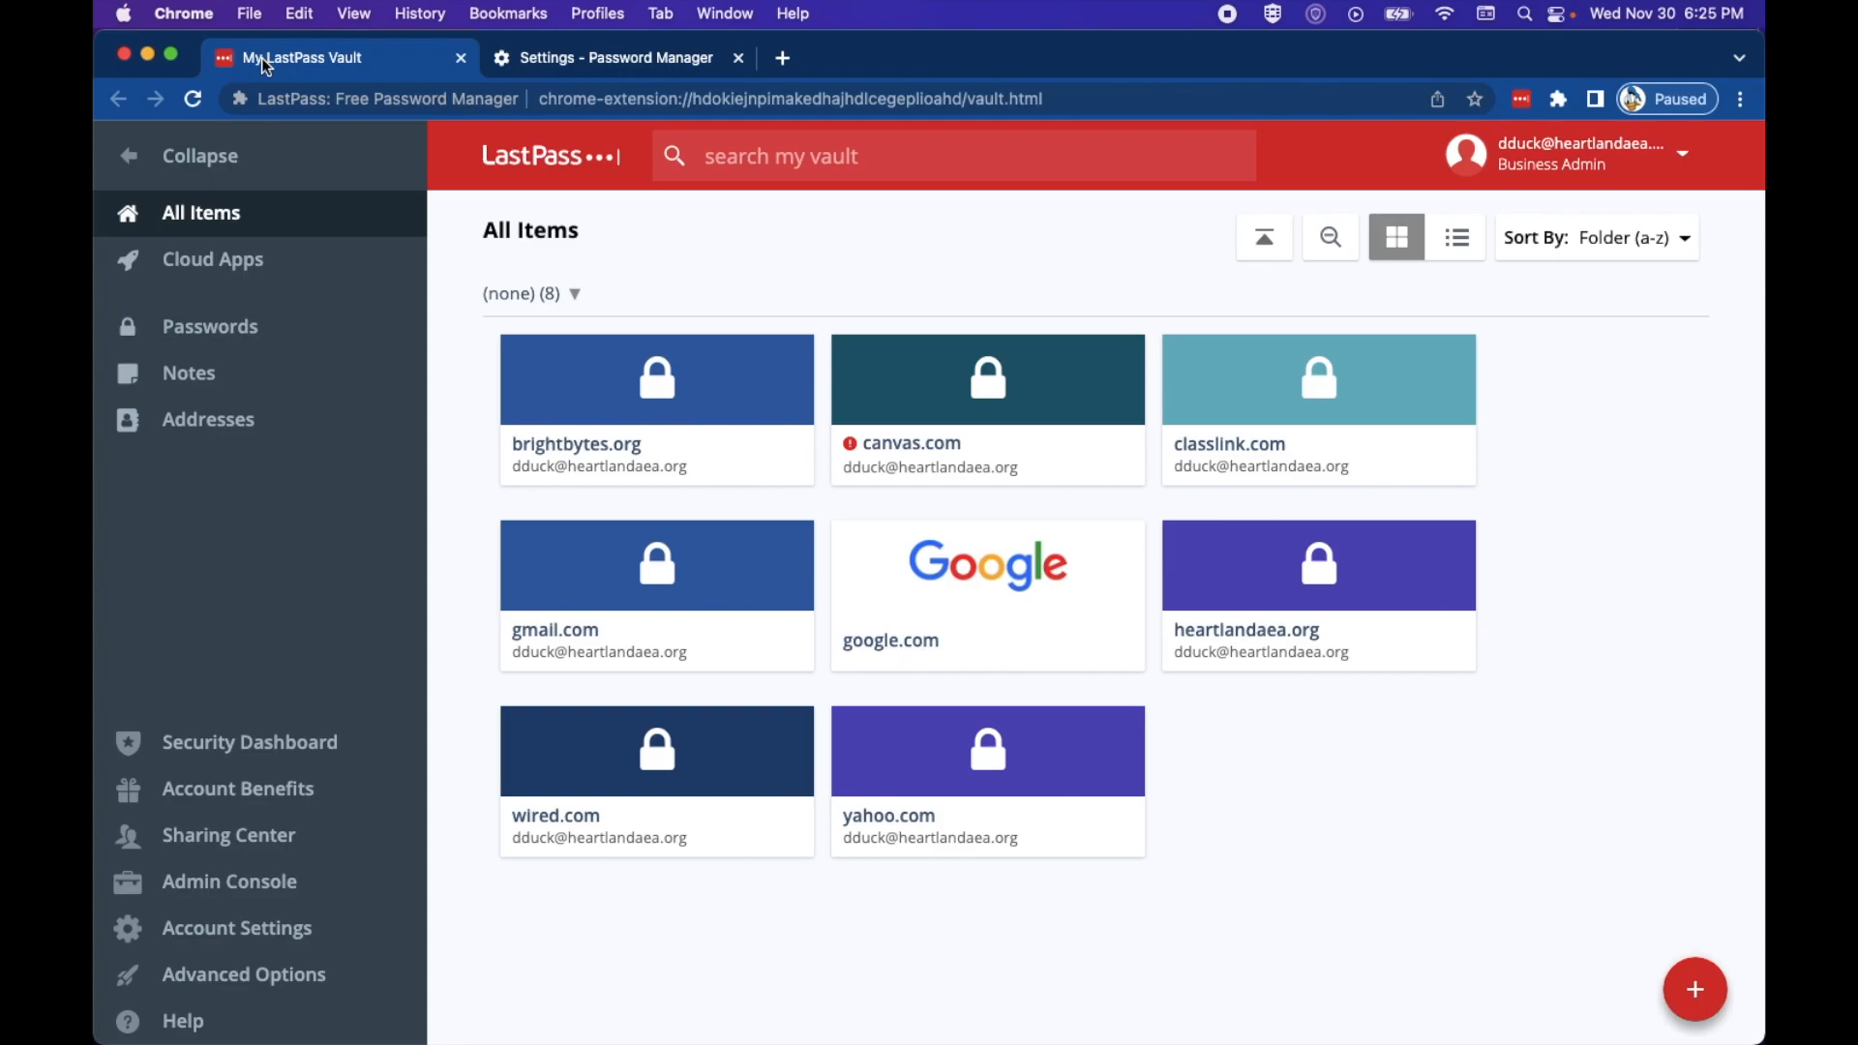
Step: Turn off 'Offer to save passwords' and remove the brightbytes.org saved password
click(537, 67)
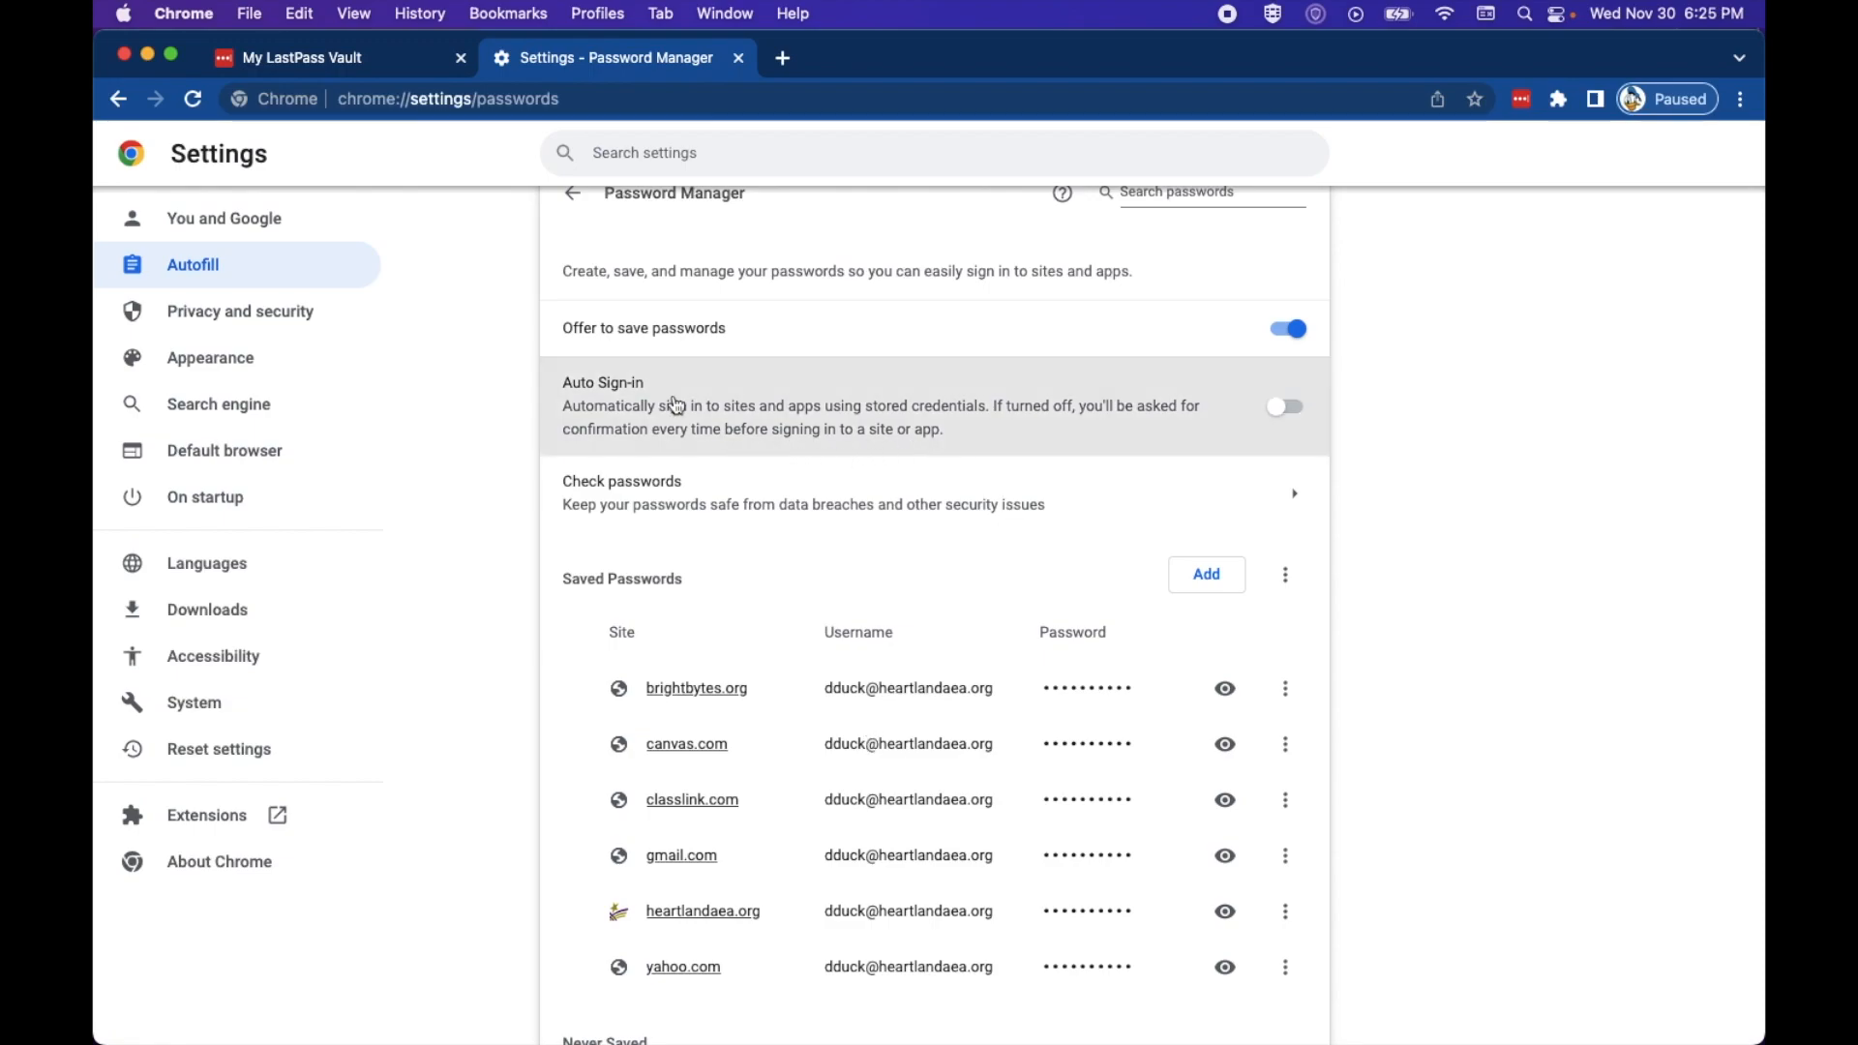
click(1294, 330)
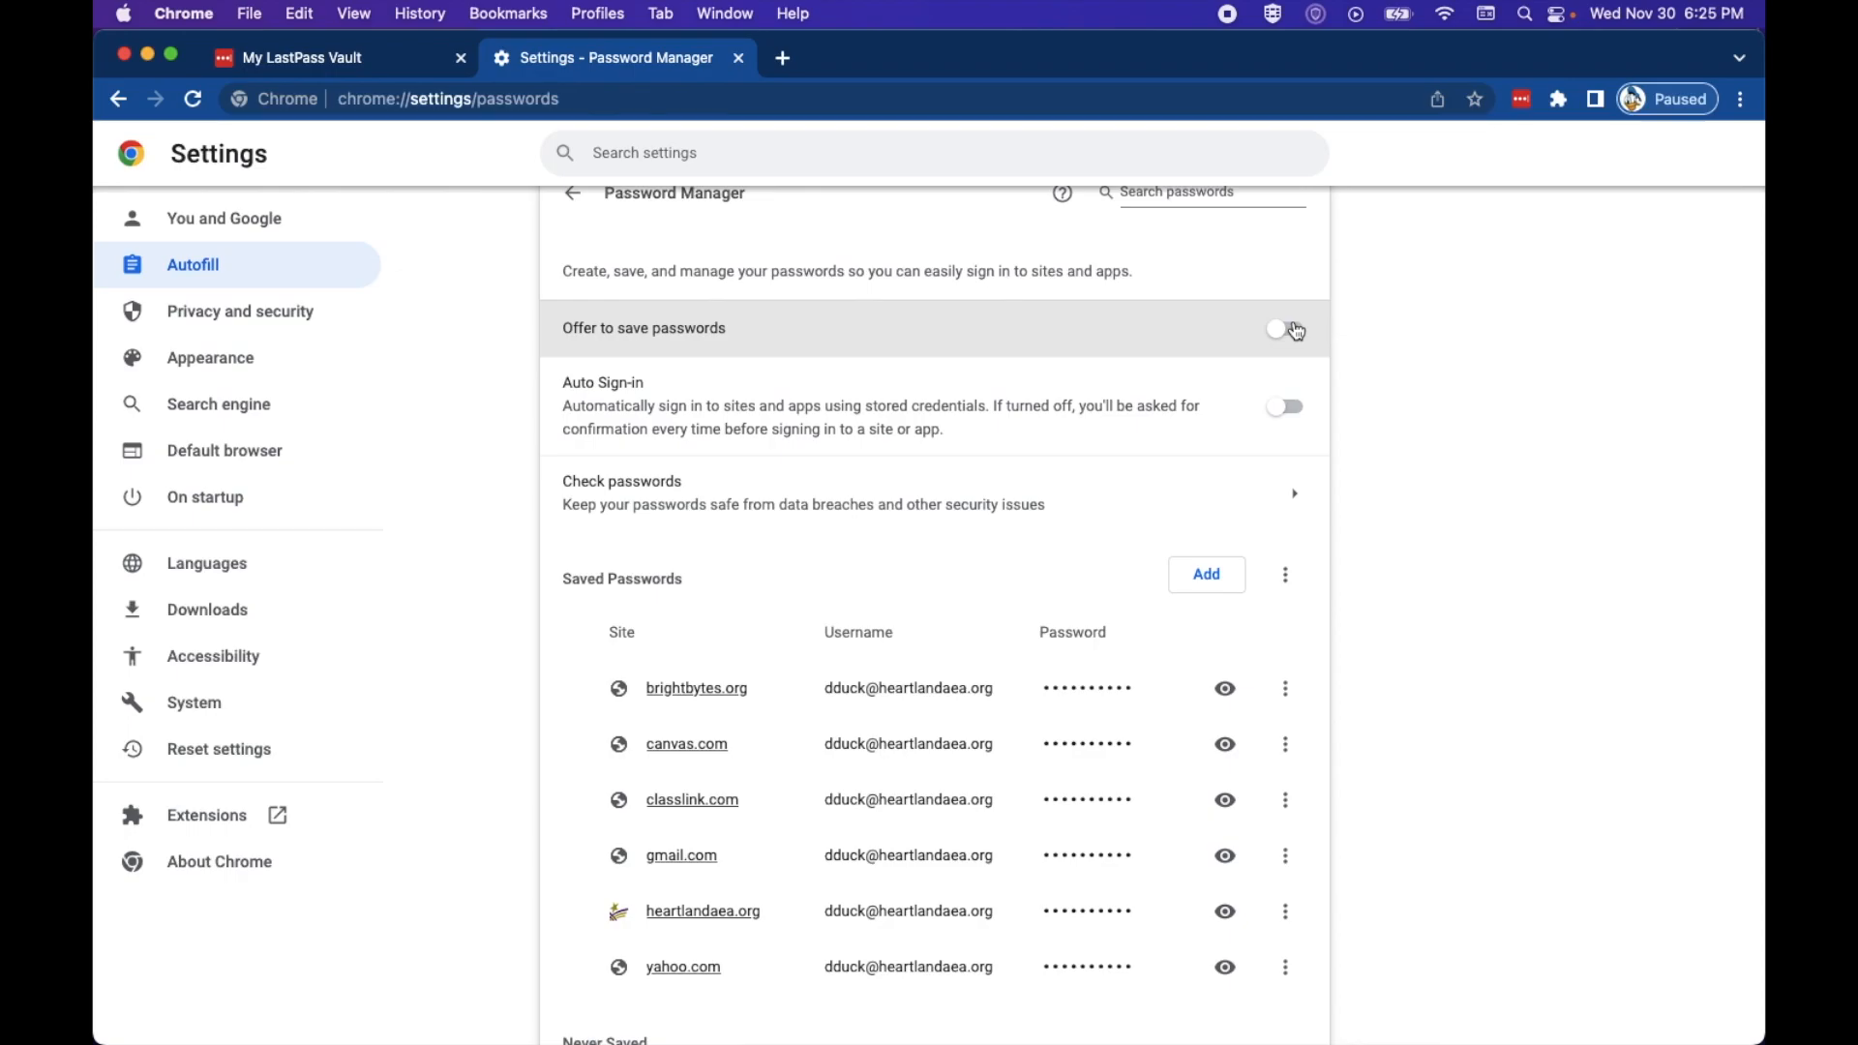
scroll(1296, 332, down, 3)
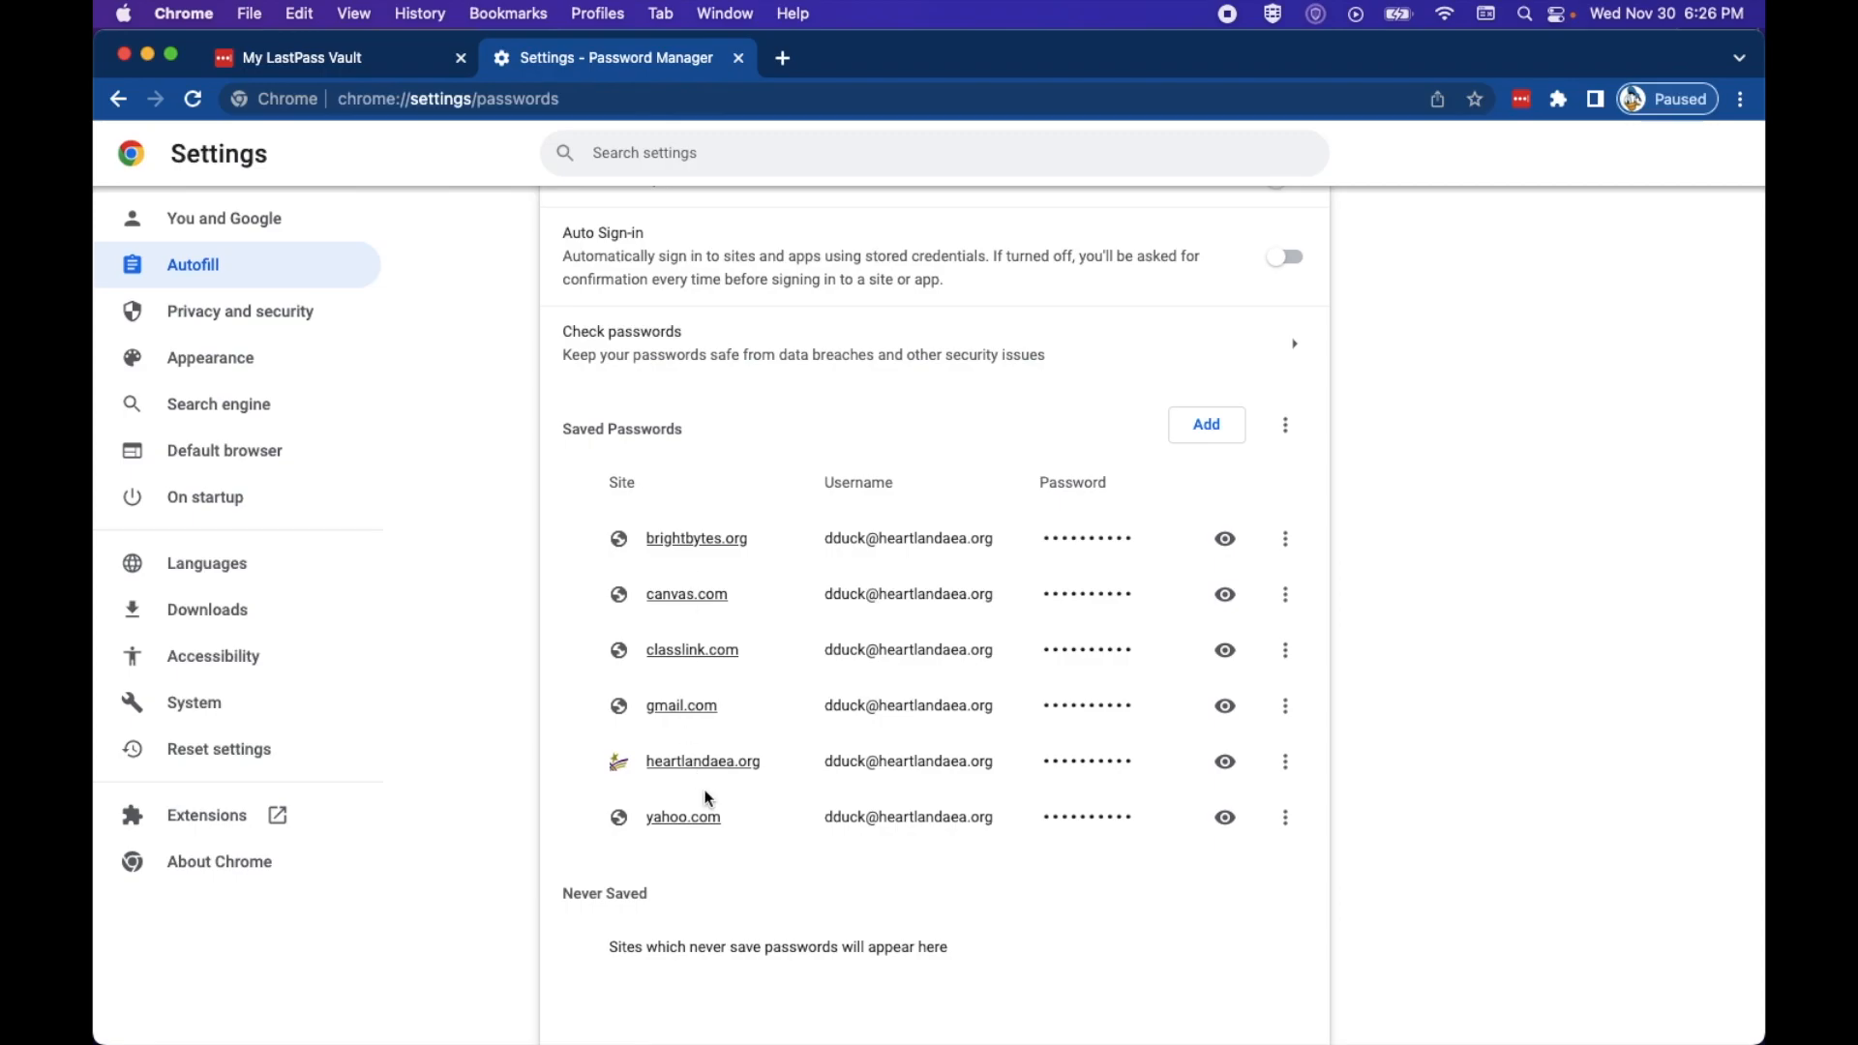
scroll(1215, 829, up, 3)
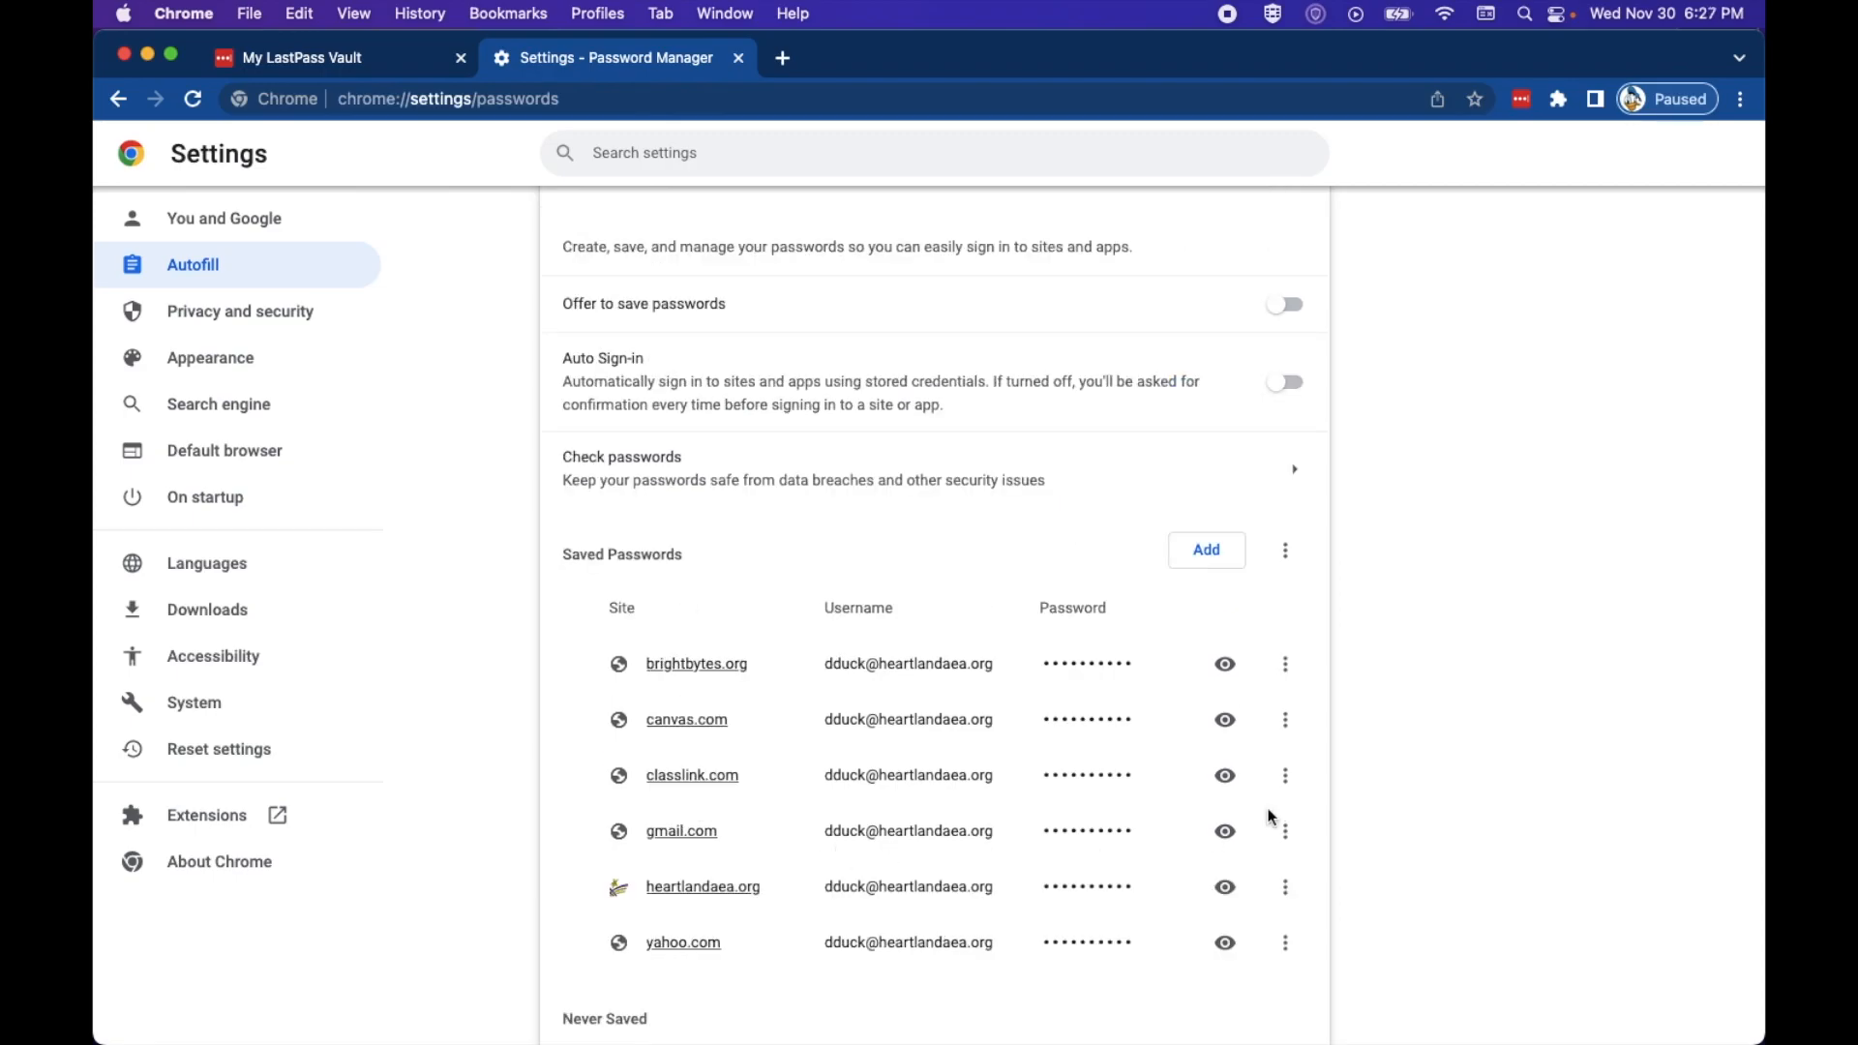
click(1285, 664)
click(1277, 748)
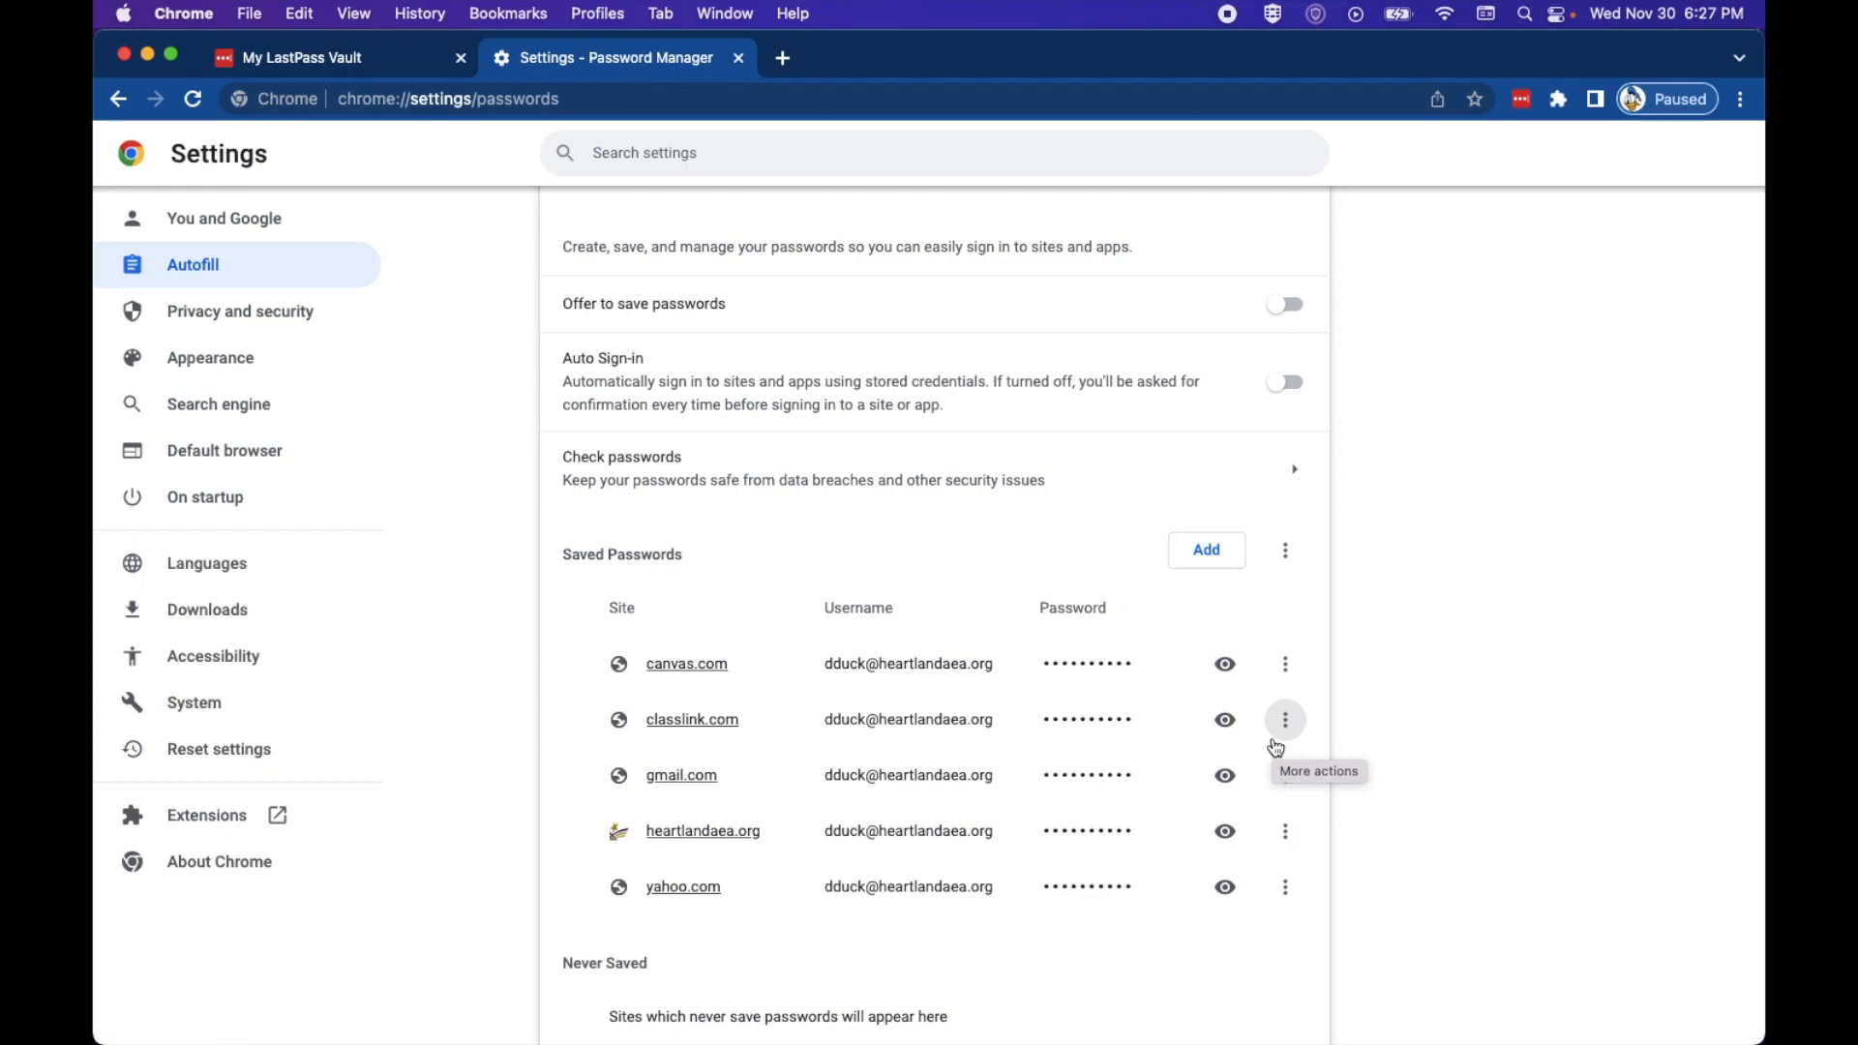
Step: In Clear browsing data's Advanced tab, check only Passwords and other sign-in data
click(1743, 100)
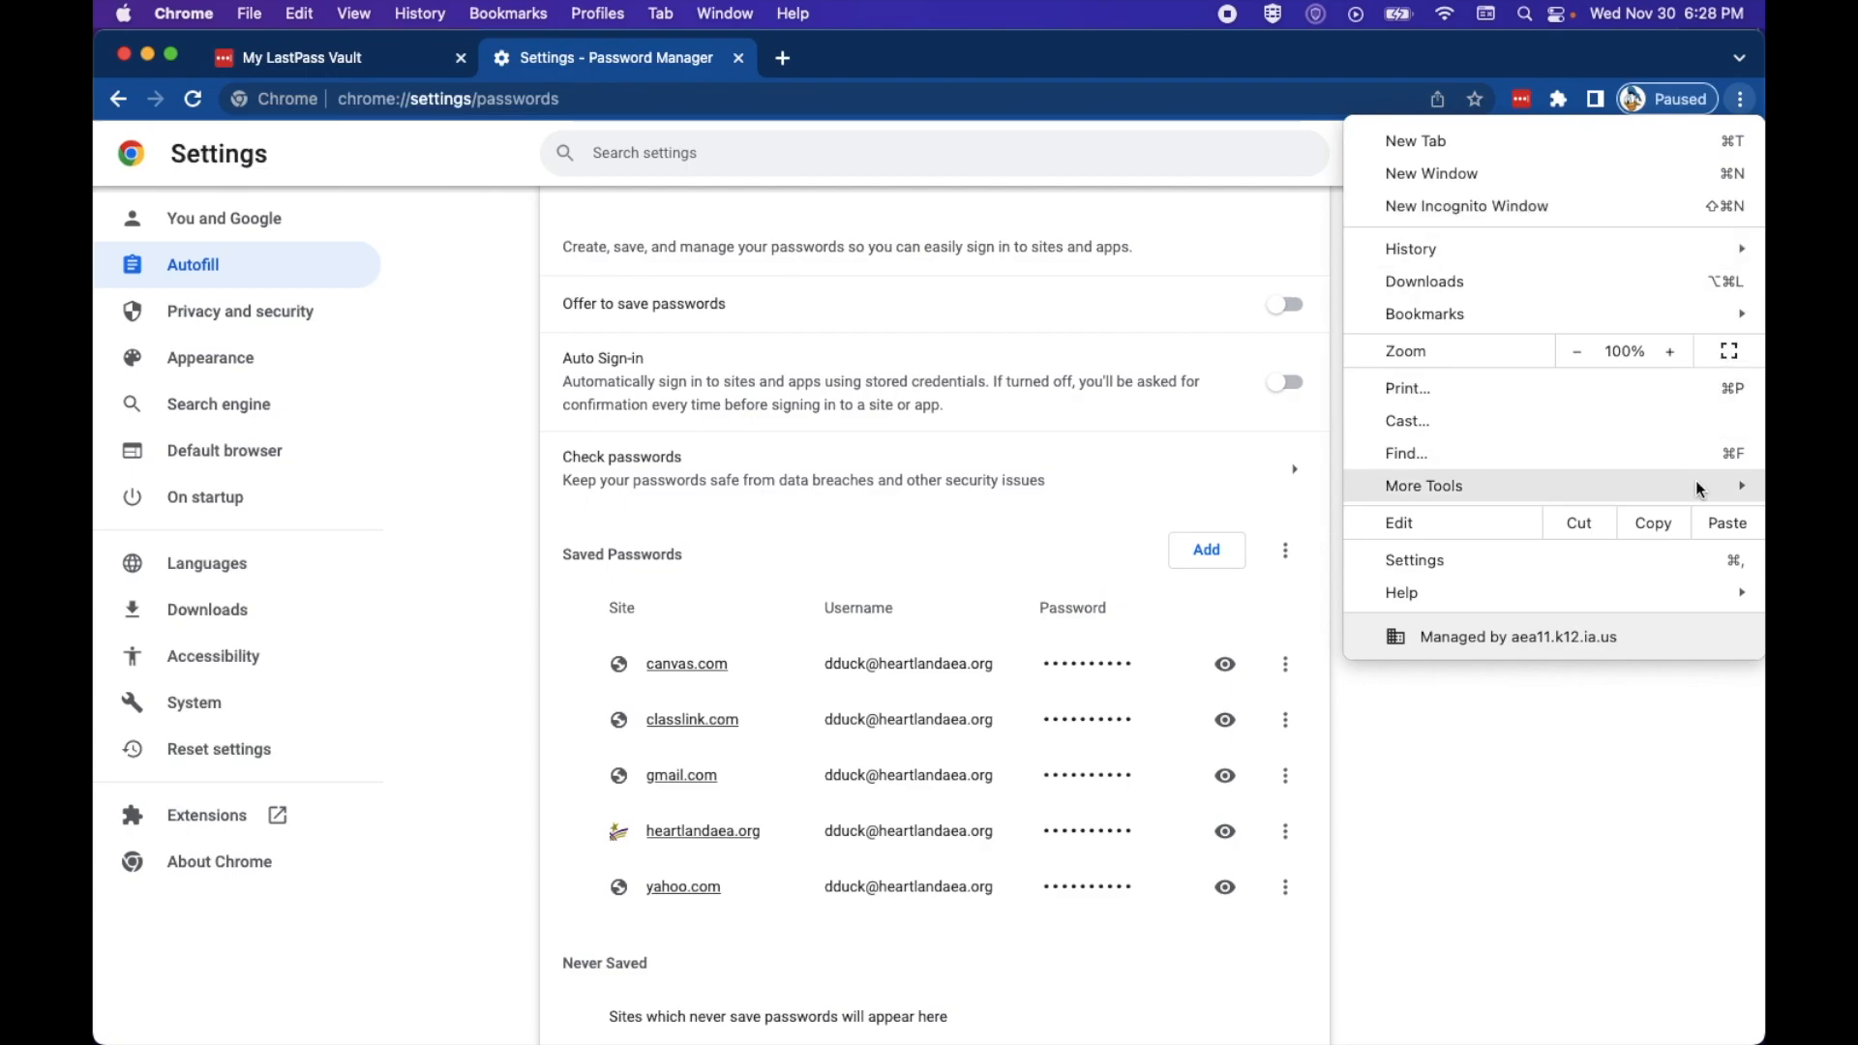
mouse_move(1700, 488)
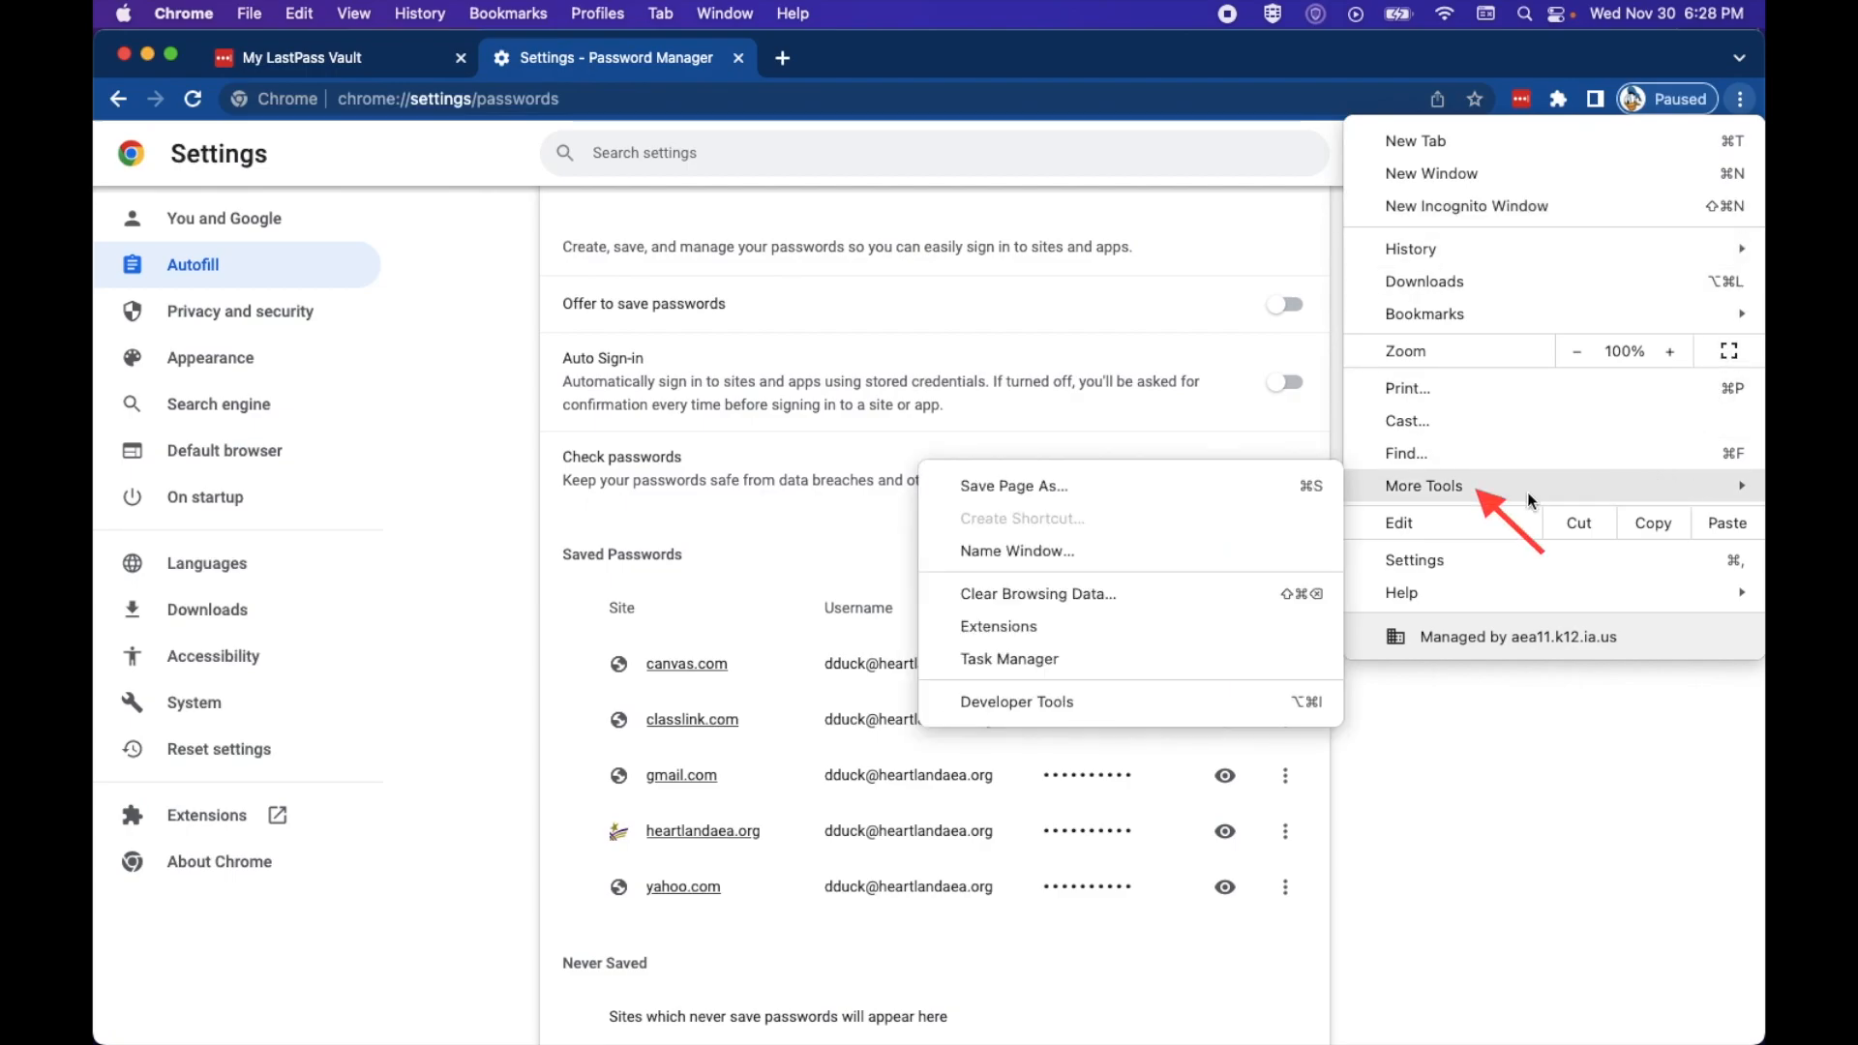
click(1178, 604)
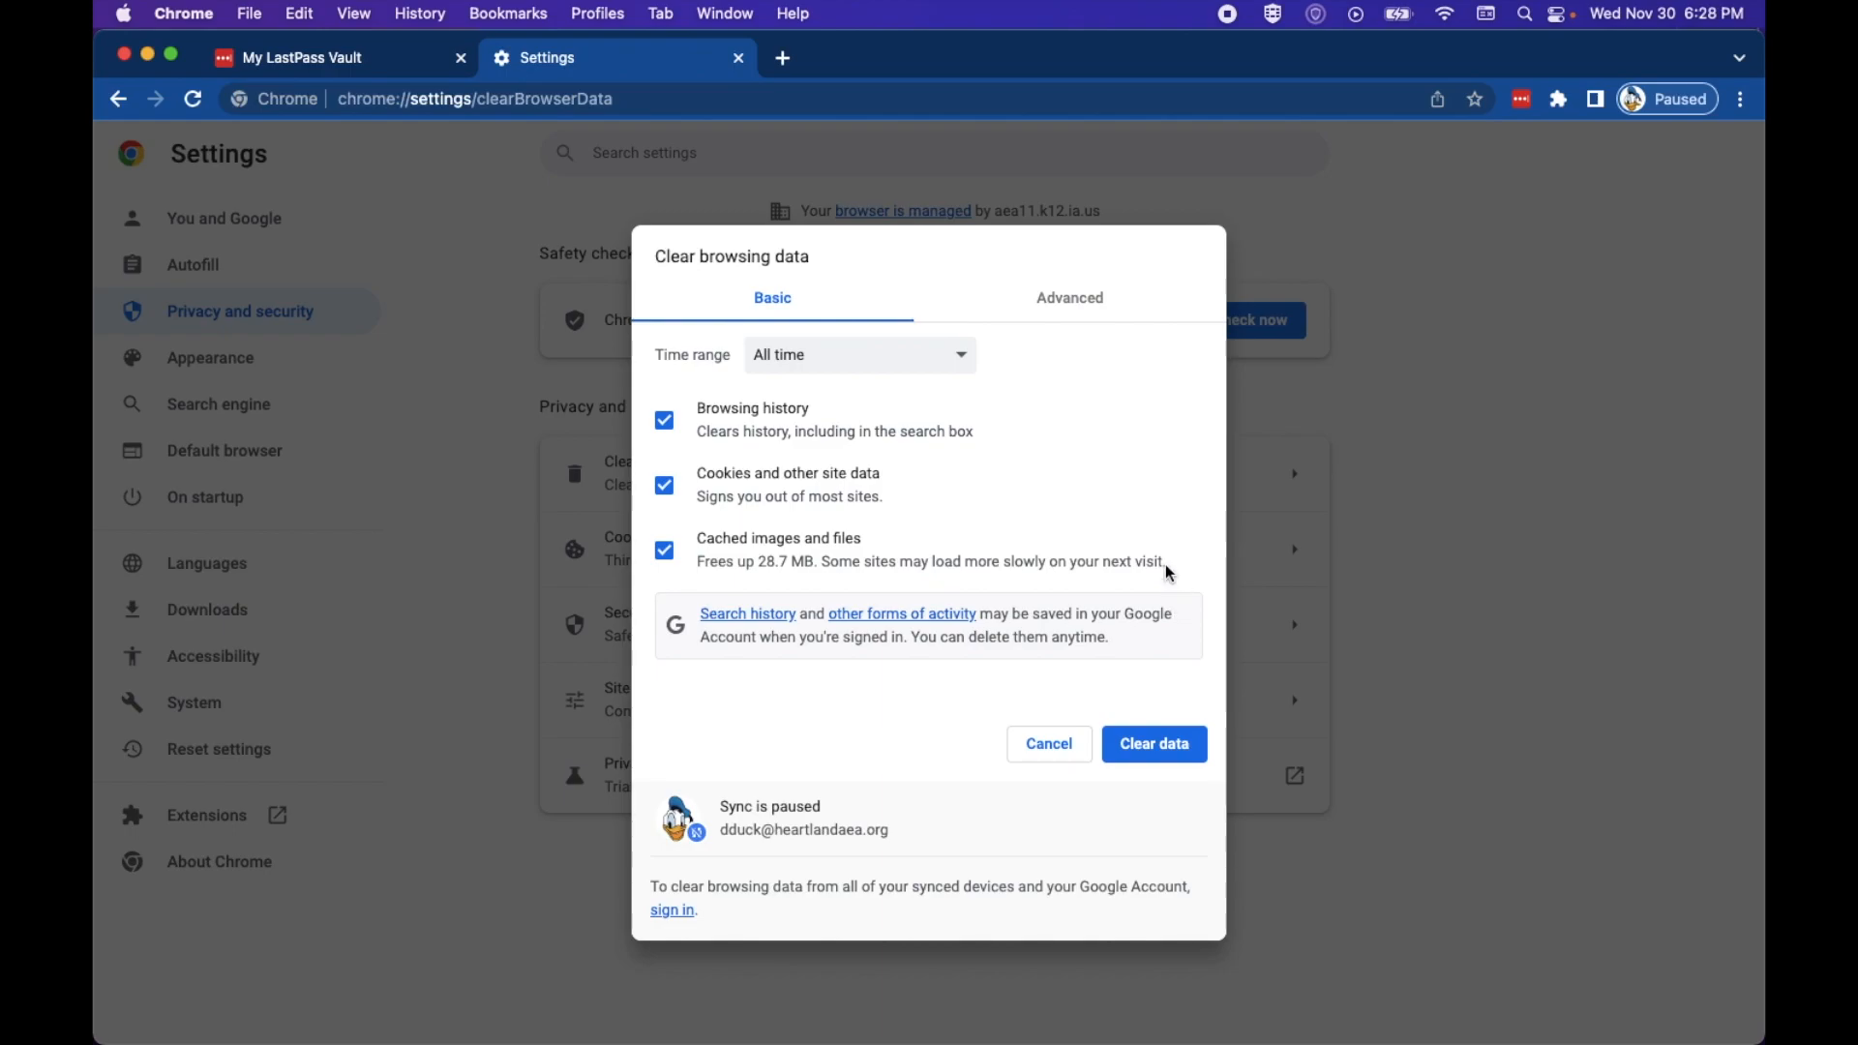
click(665, 426)
click(659, 489)
click(662, 562)
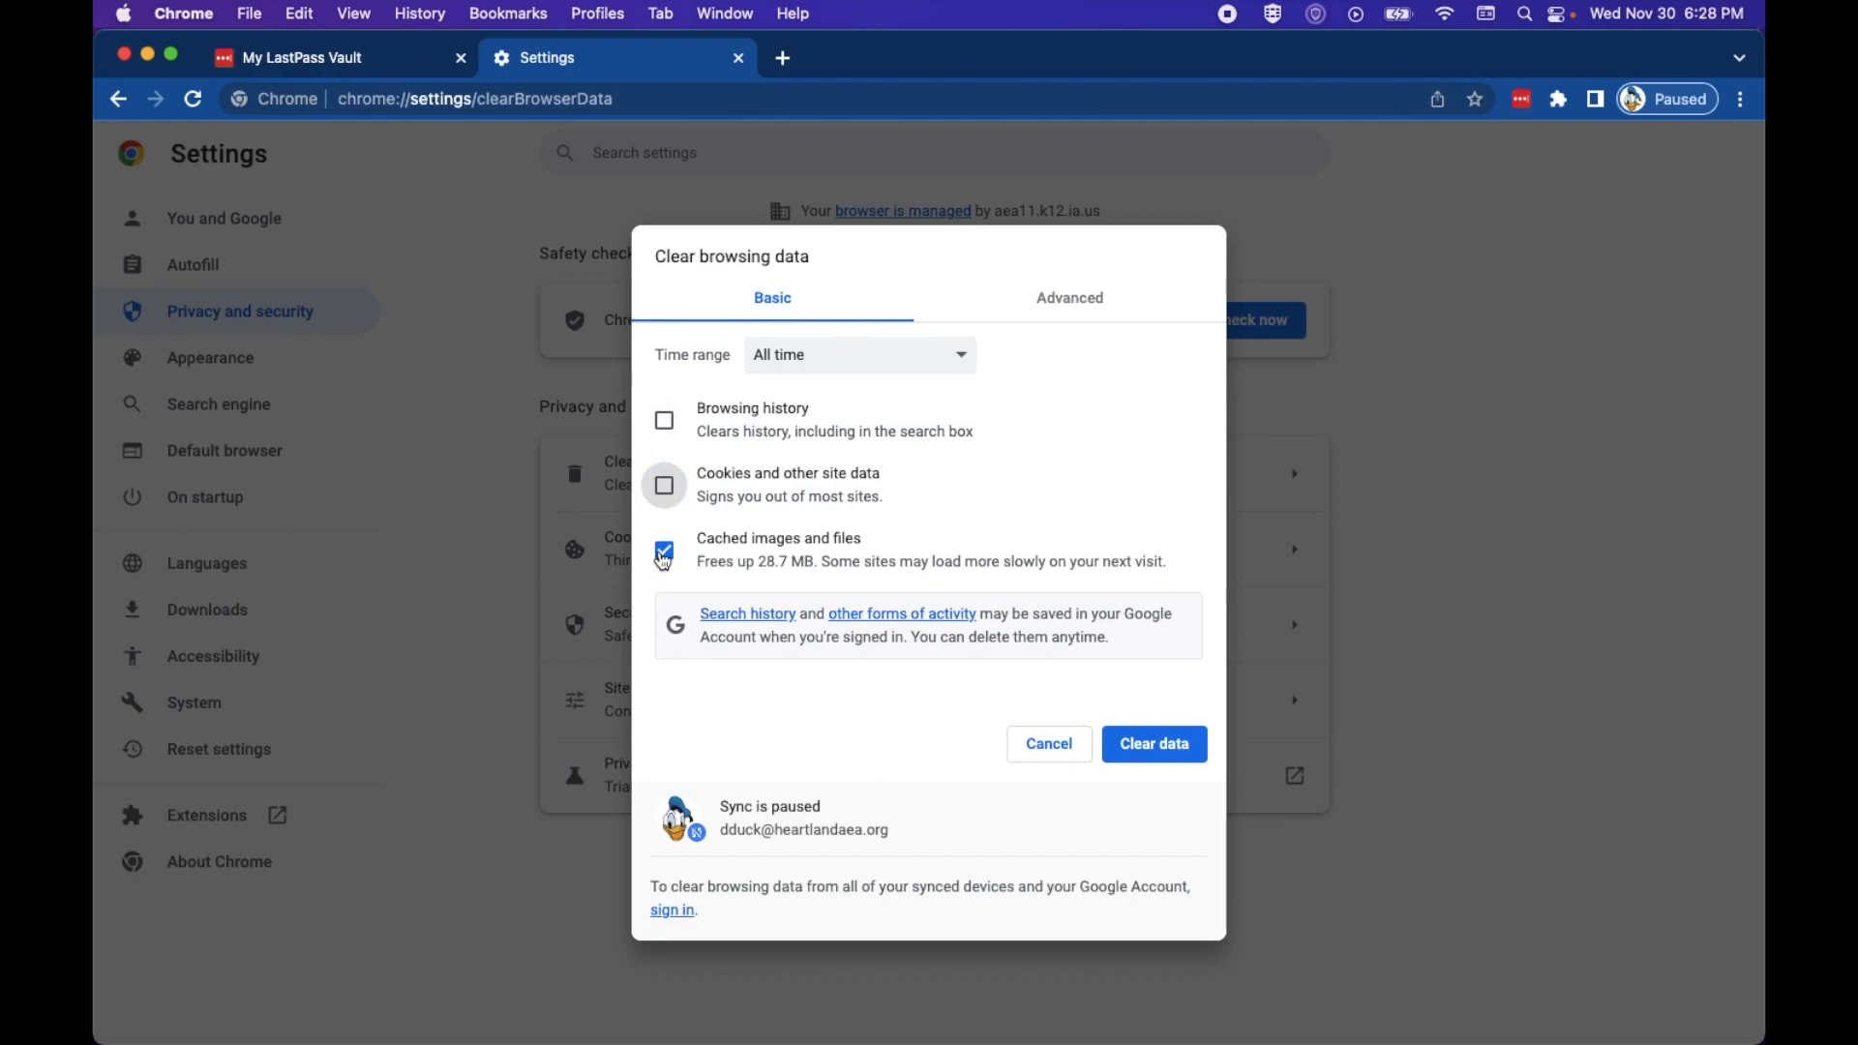
click(1058, 307)
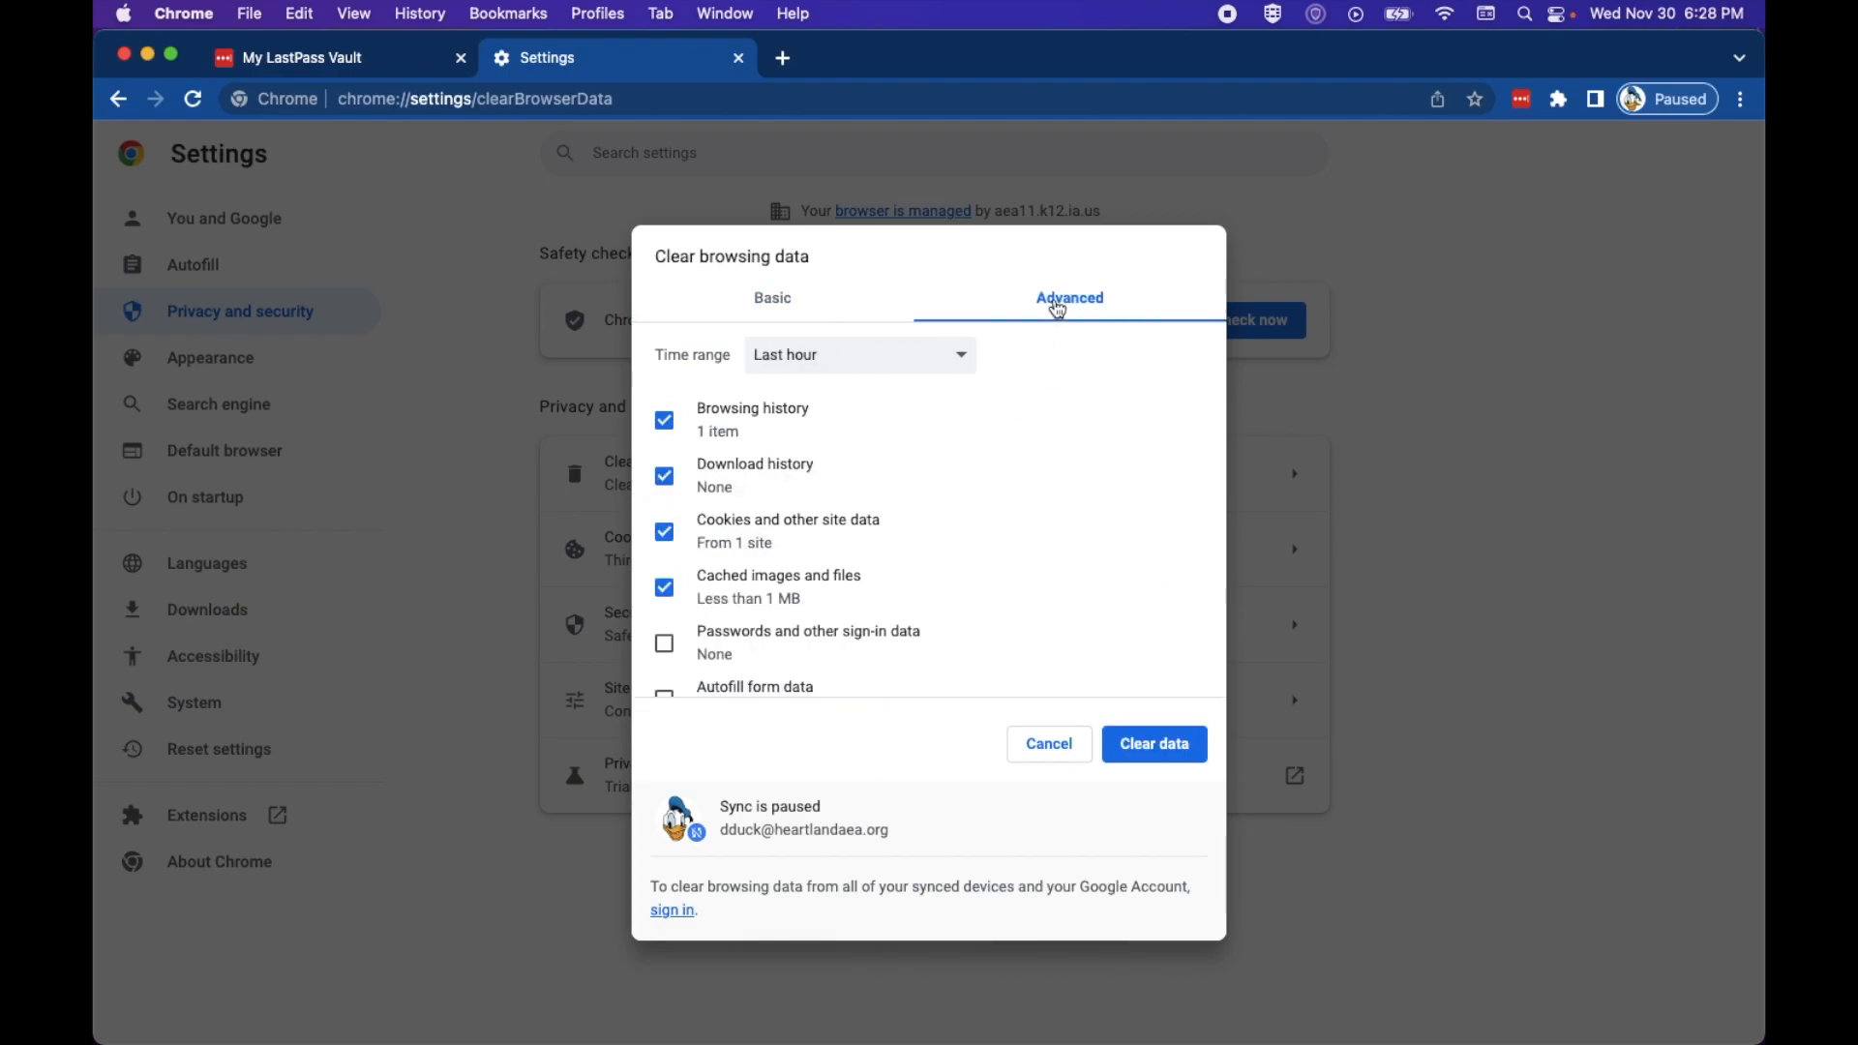
click(665, 423)
click(669, 482)
click(664, 532)
click(664, 588)
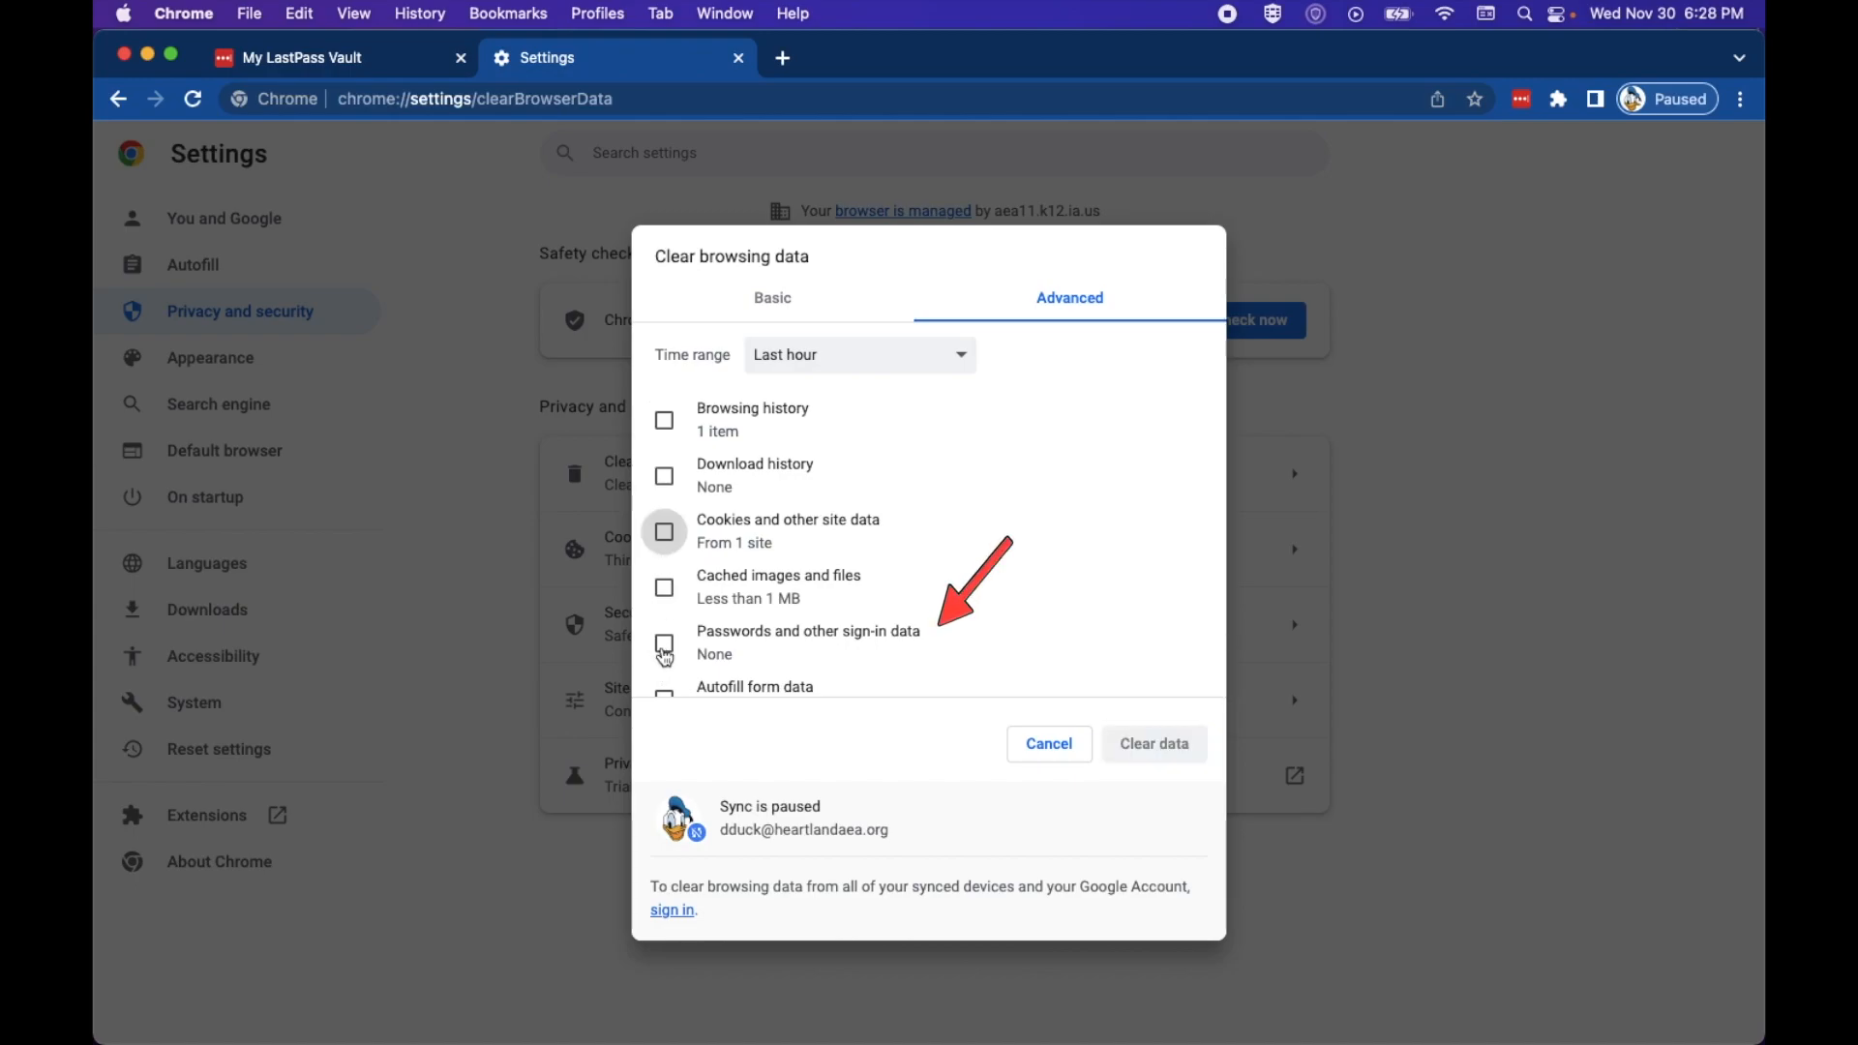
click(664, 647)
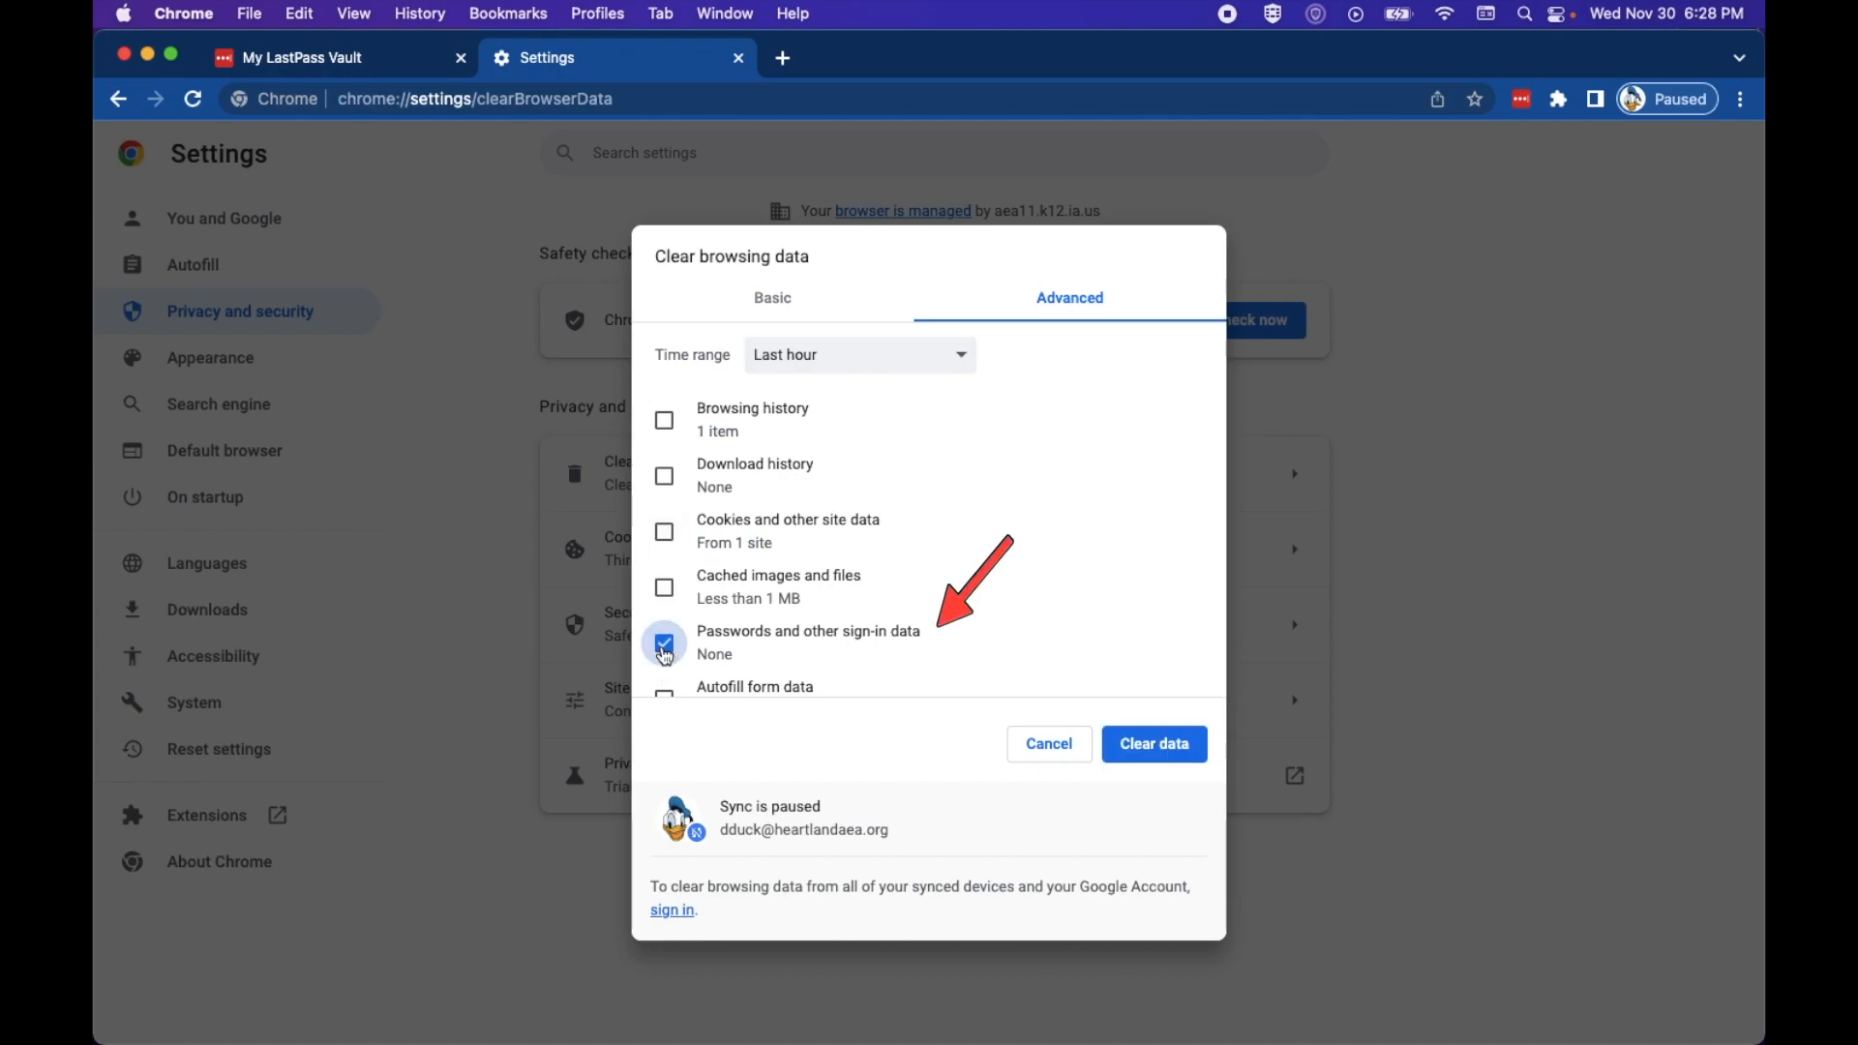
Step: Set the time range to All time and clear the data
click(786, 354)
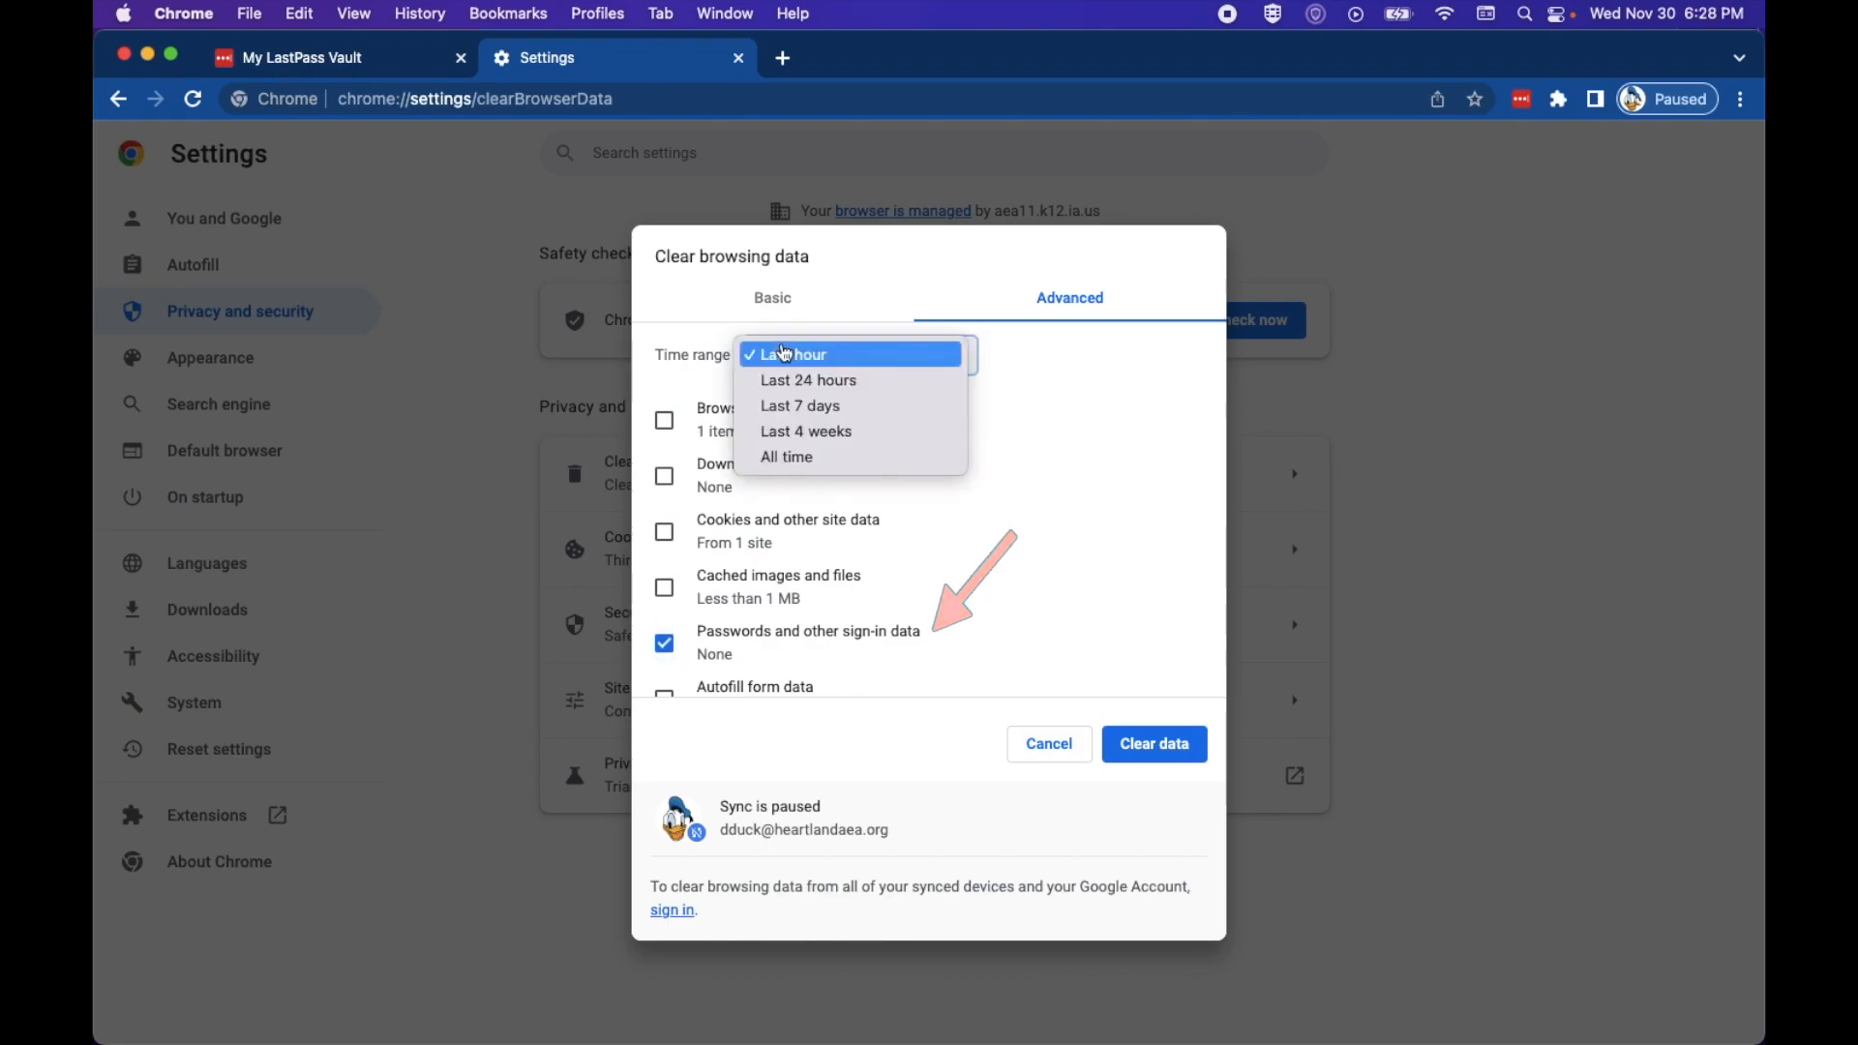
click(813, 461)
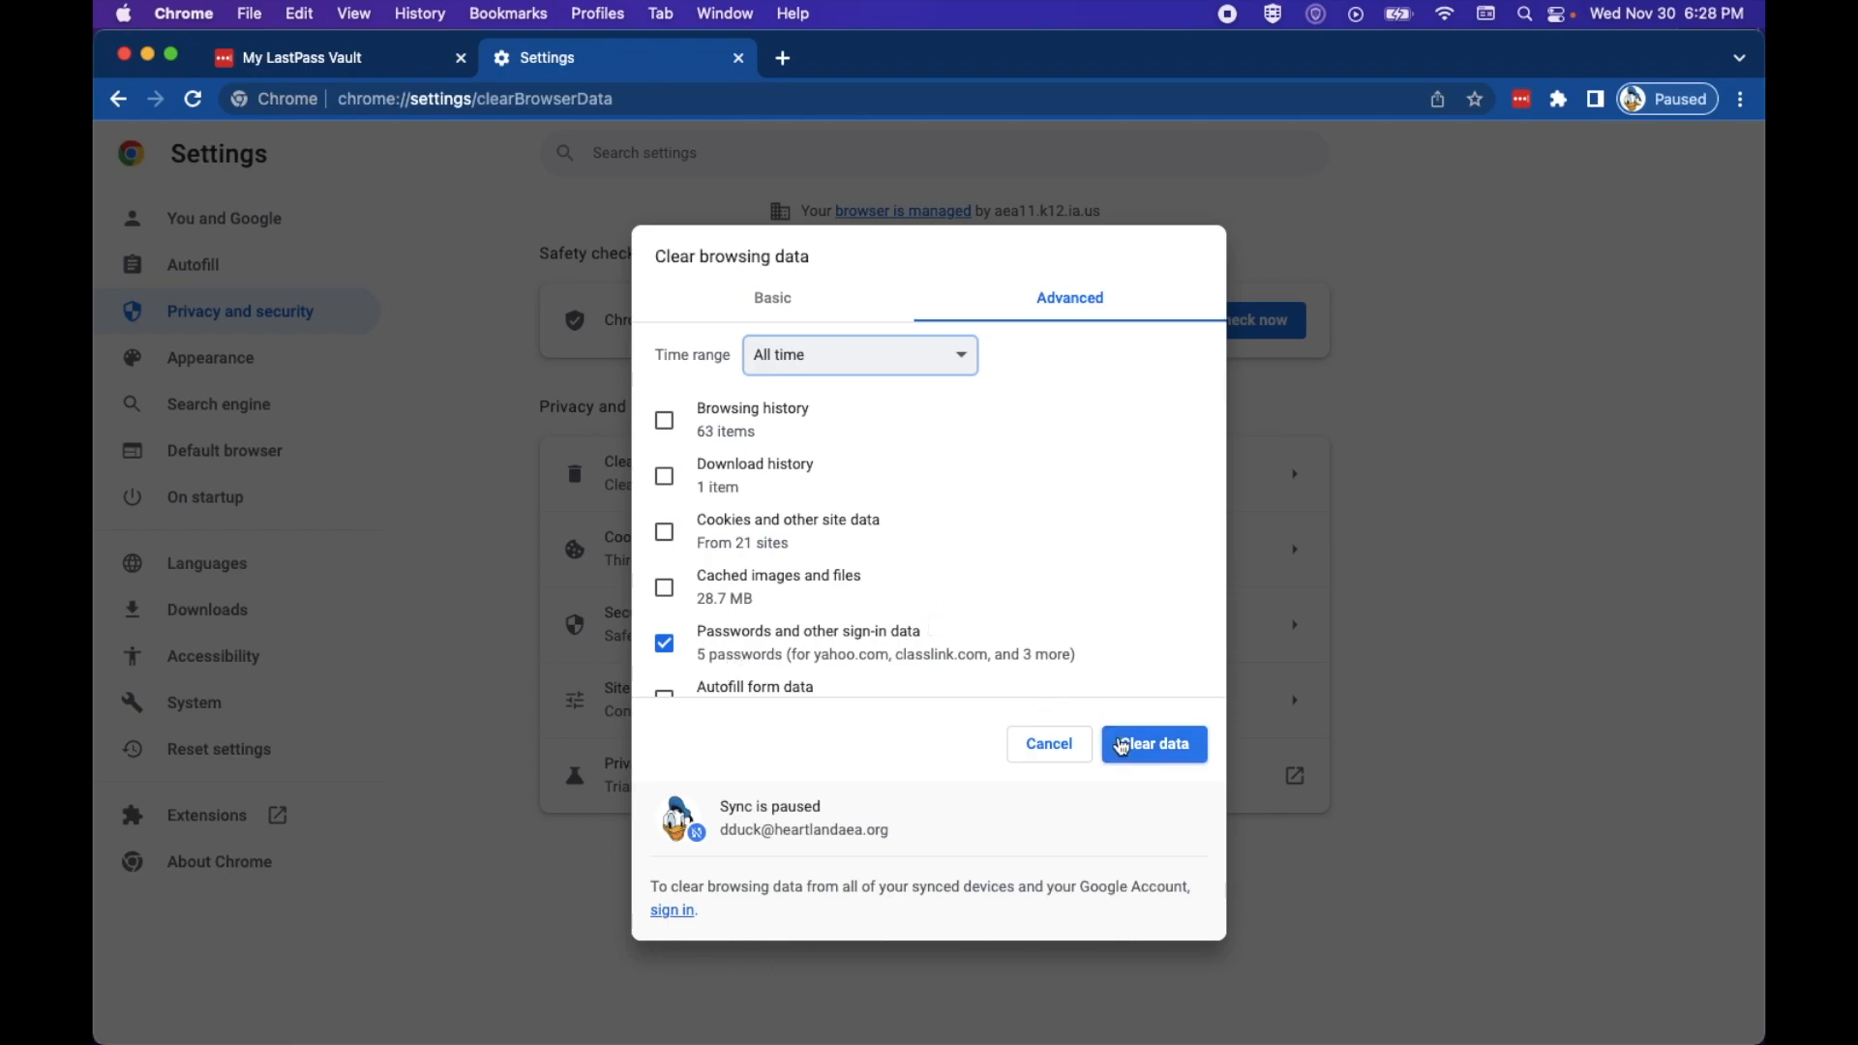
scroll(1029, 606, down, 3)
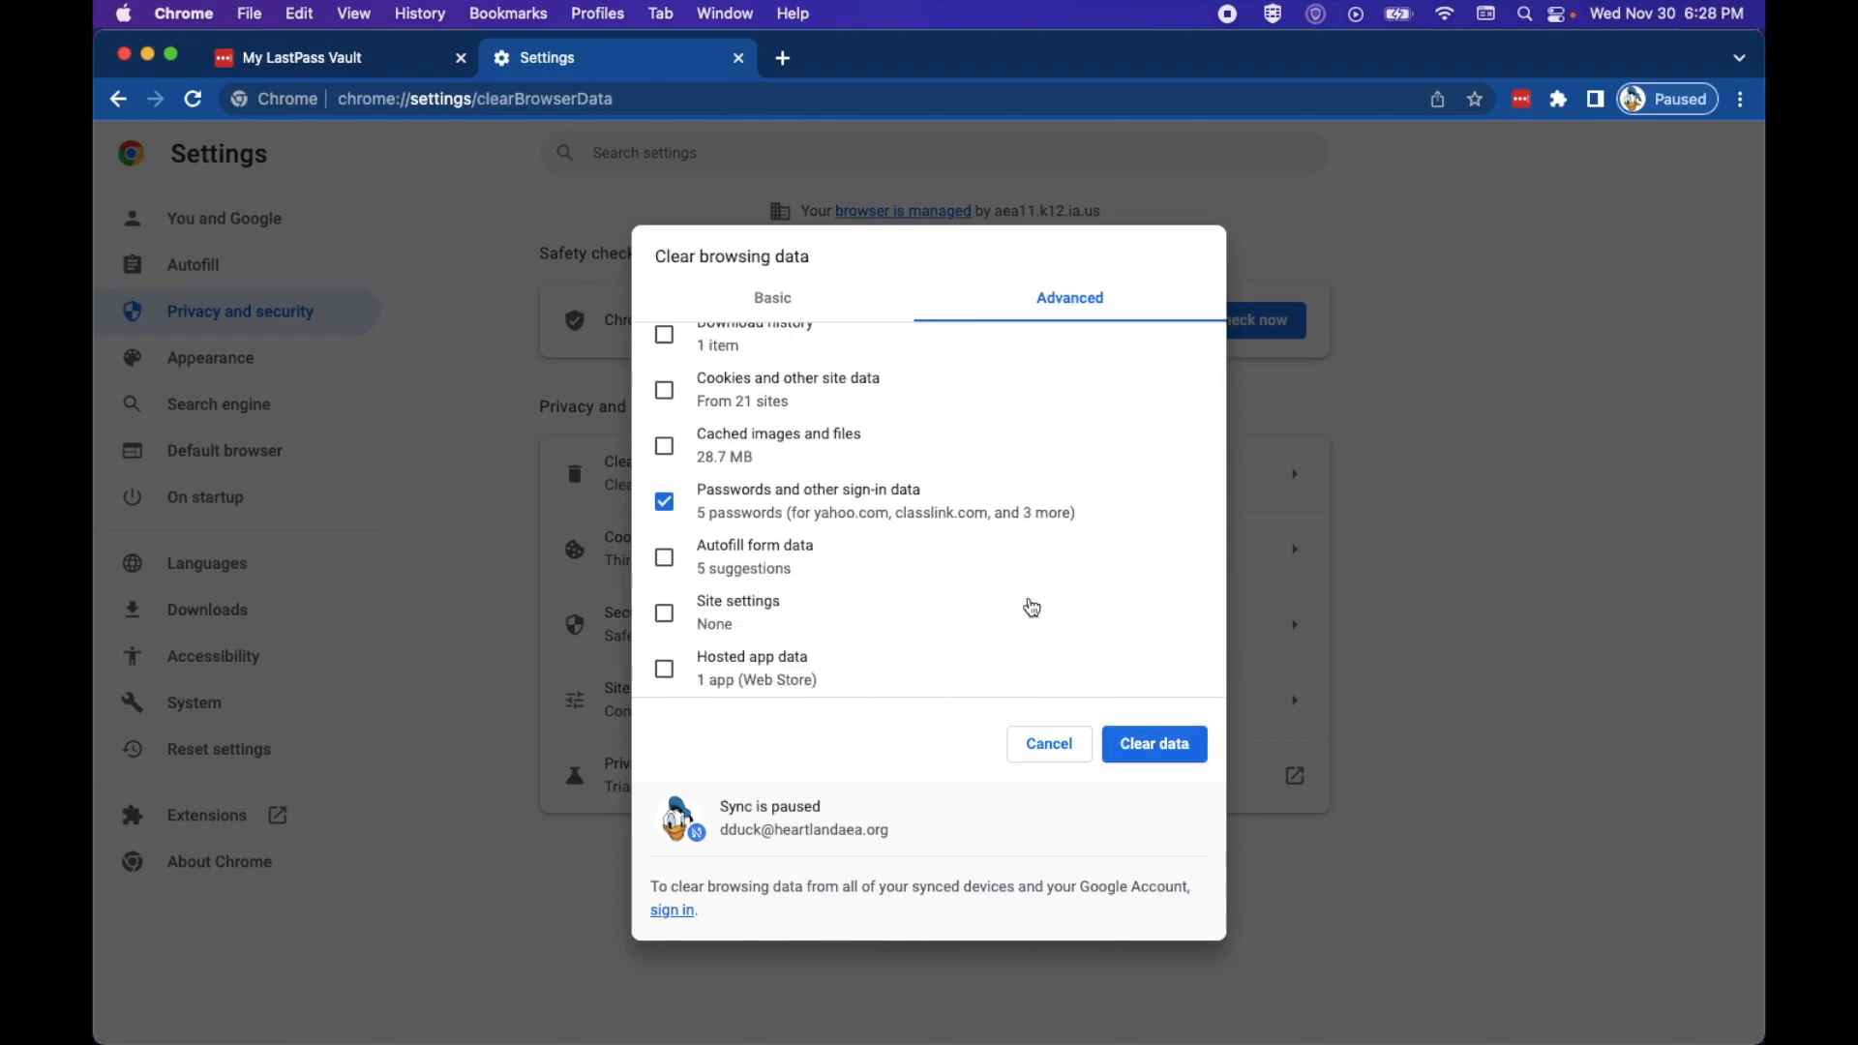
scroll(1032, 607, up, 3)
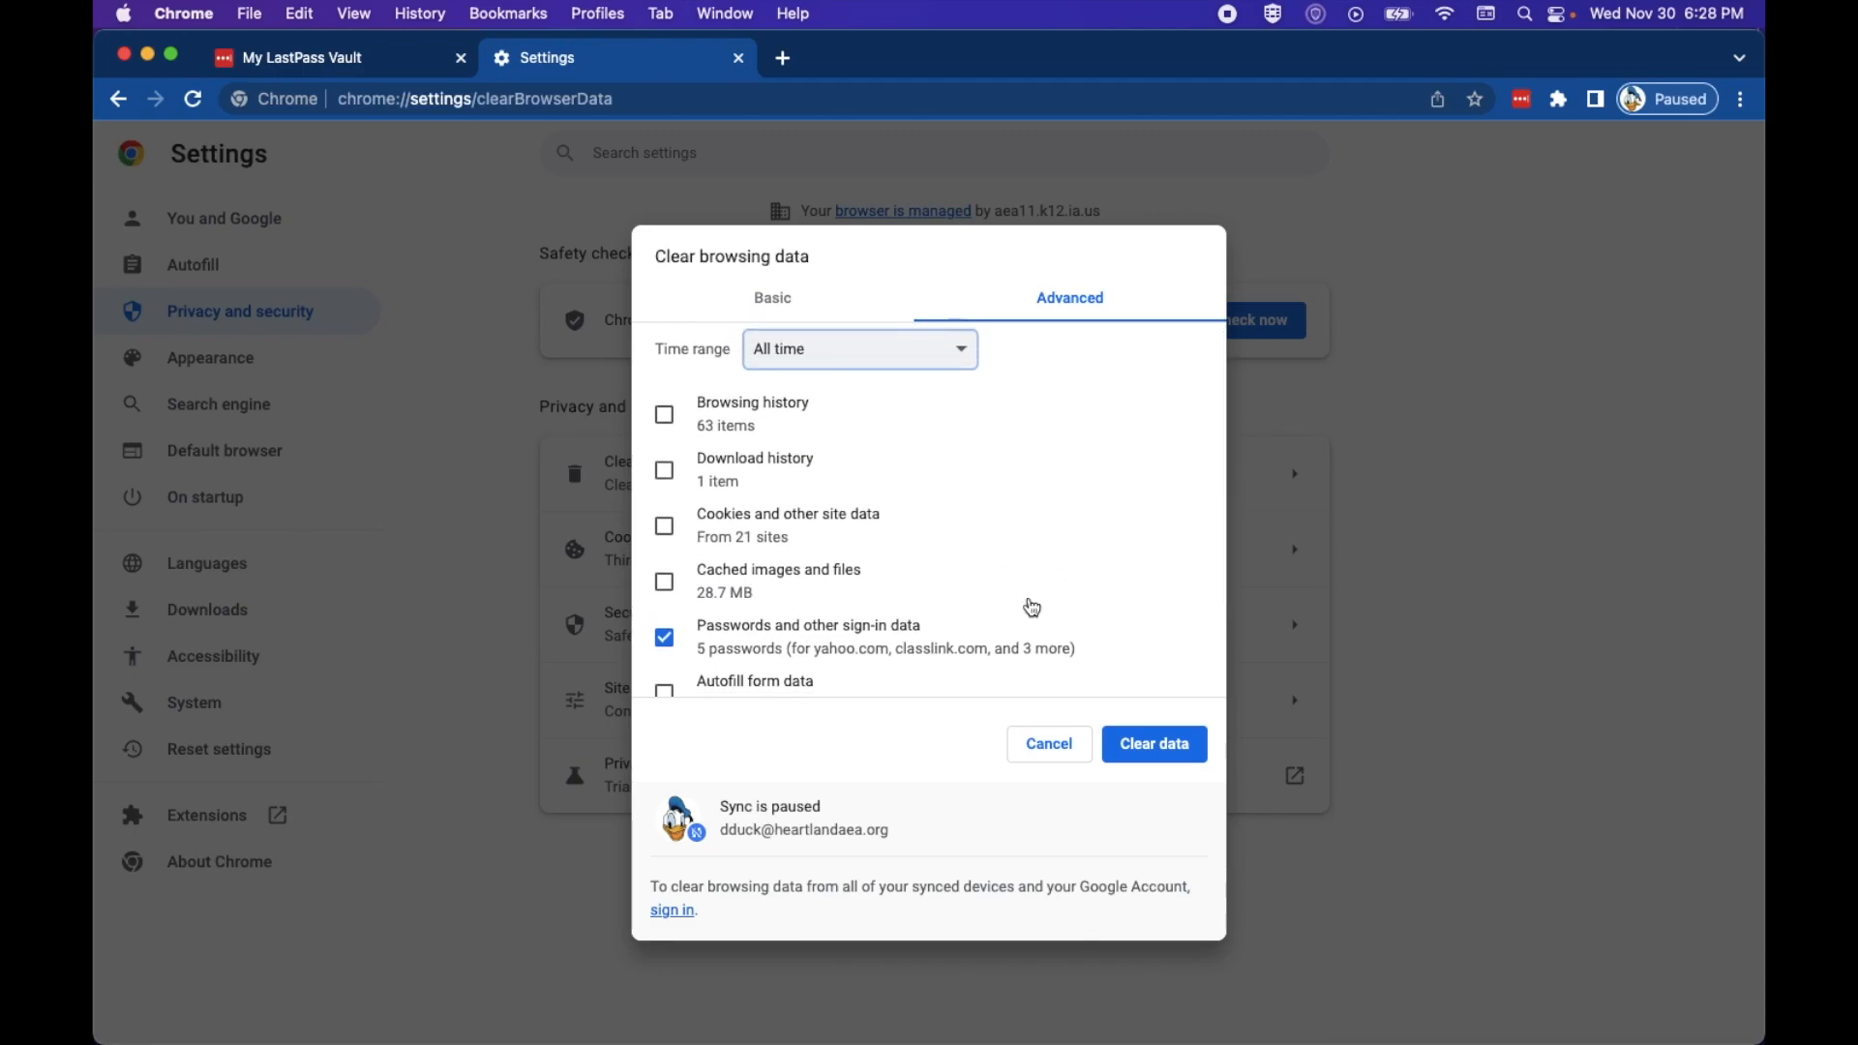
click(1141, 750)
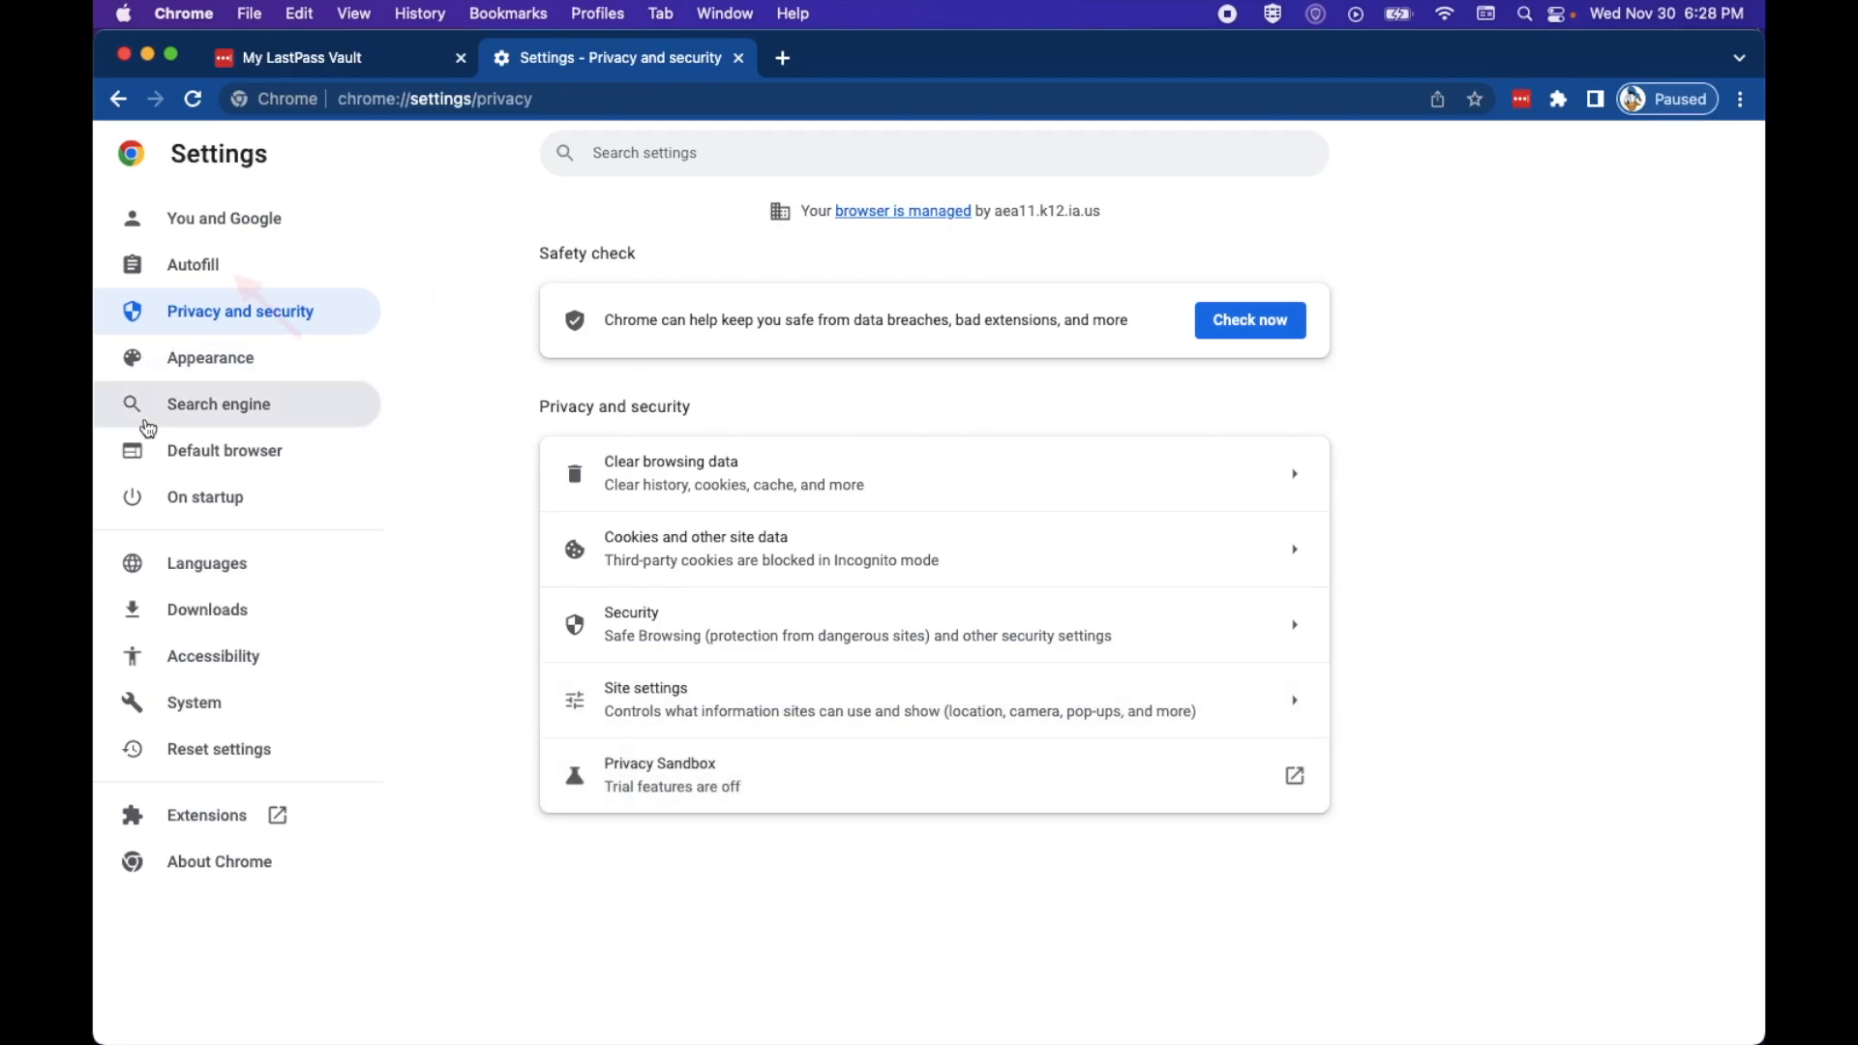
Step: Verify Password Manager shows no saved passwords, then minimize Chrome to the desktop
click(183, 293)
click(578, 325)
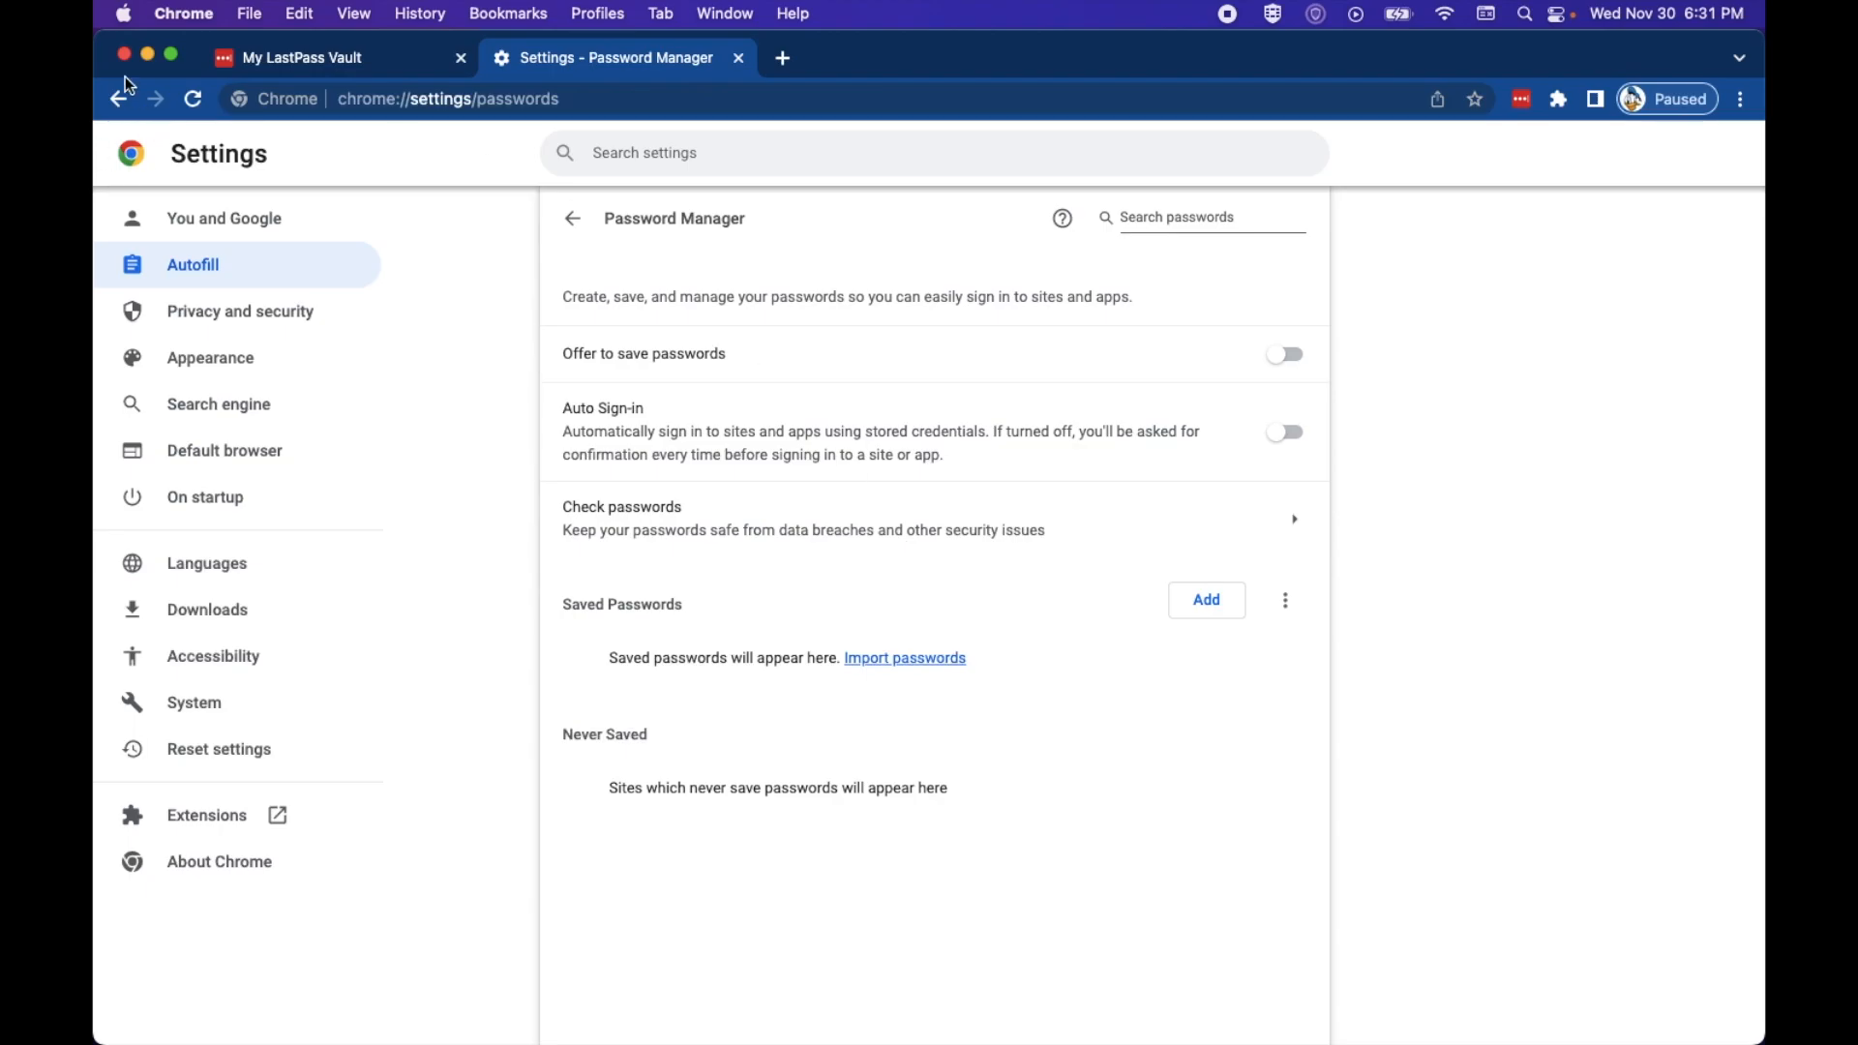
click(147, 55)
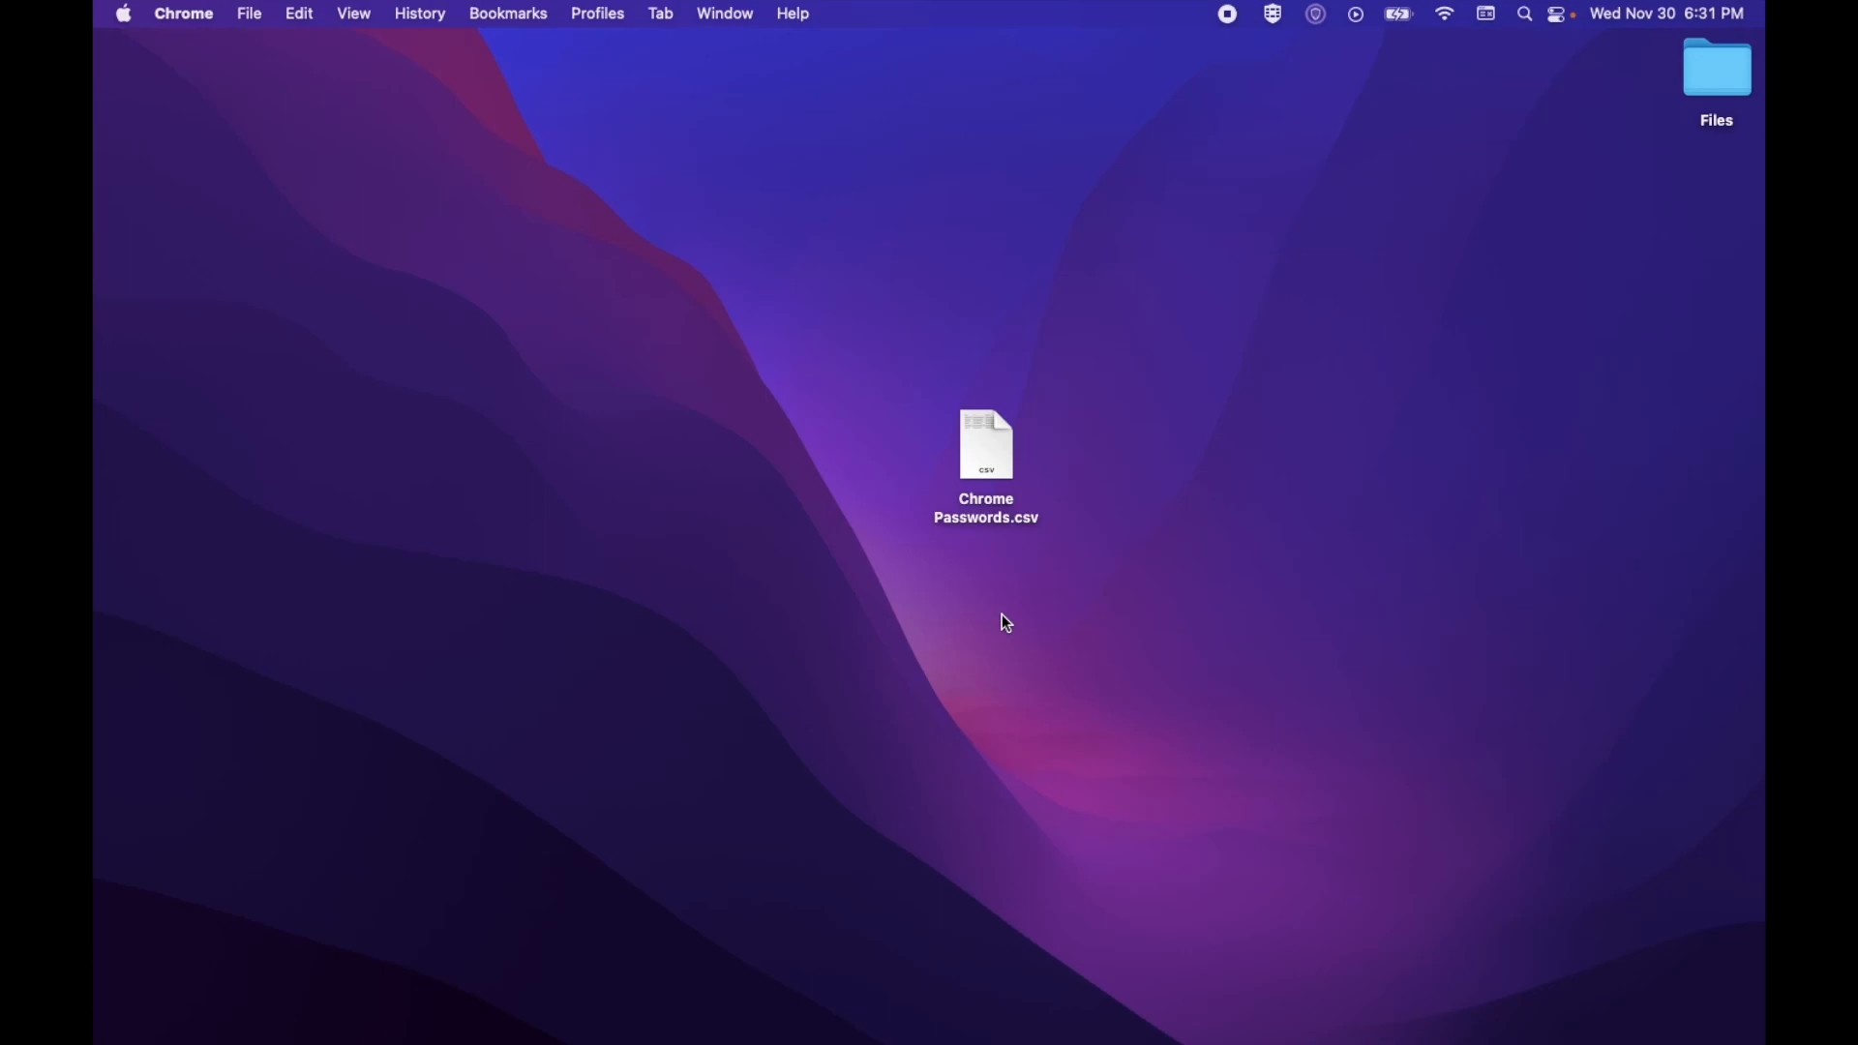
Step: Drag Chrome Passwords.csv onto the Dock's Trash and empty the Trash
click(979, 464)
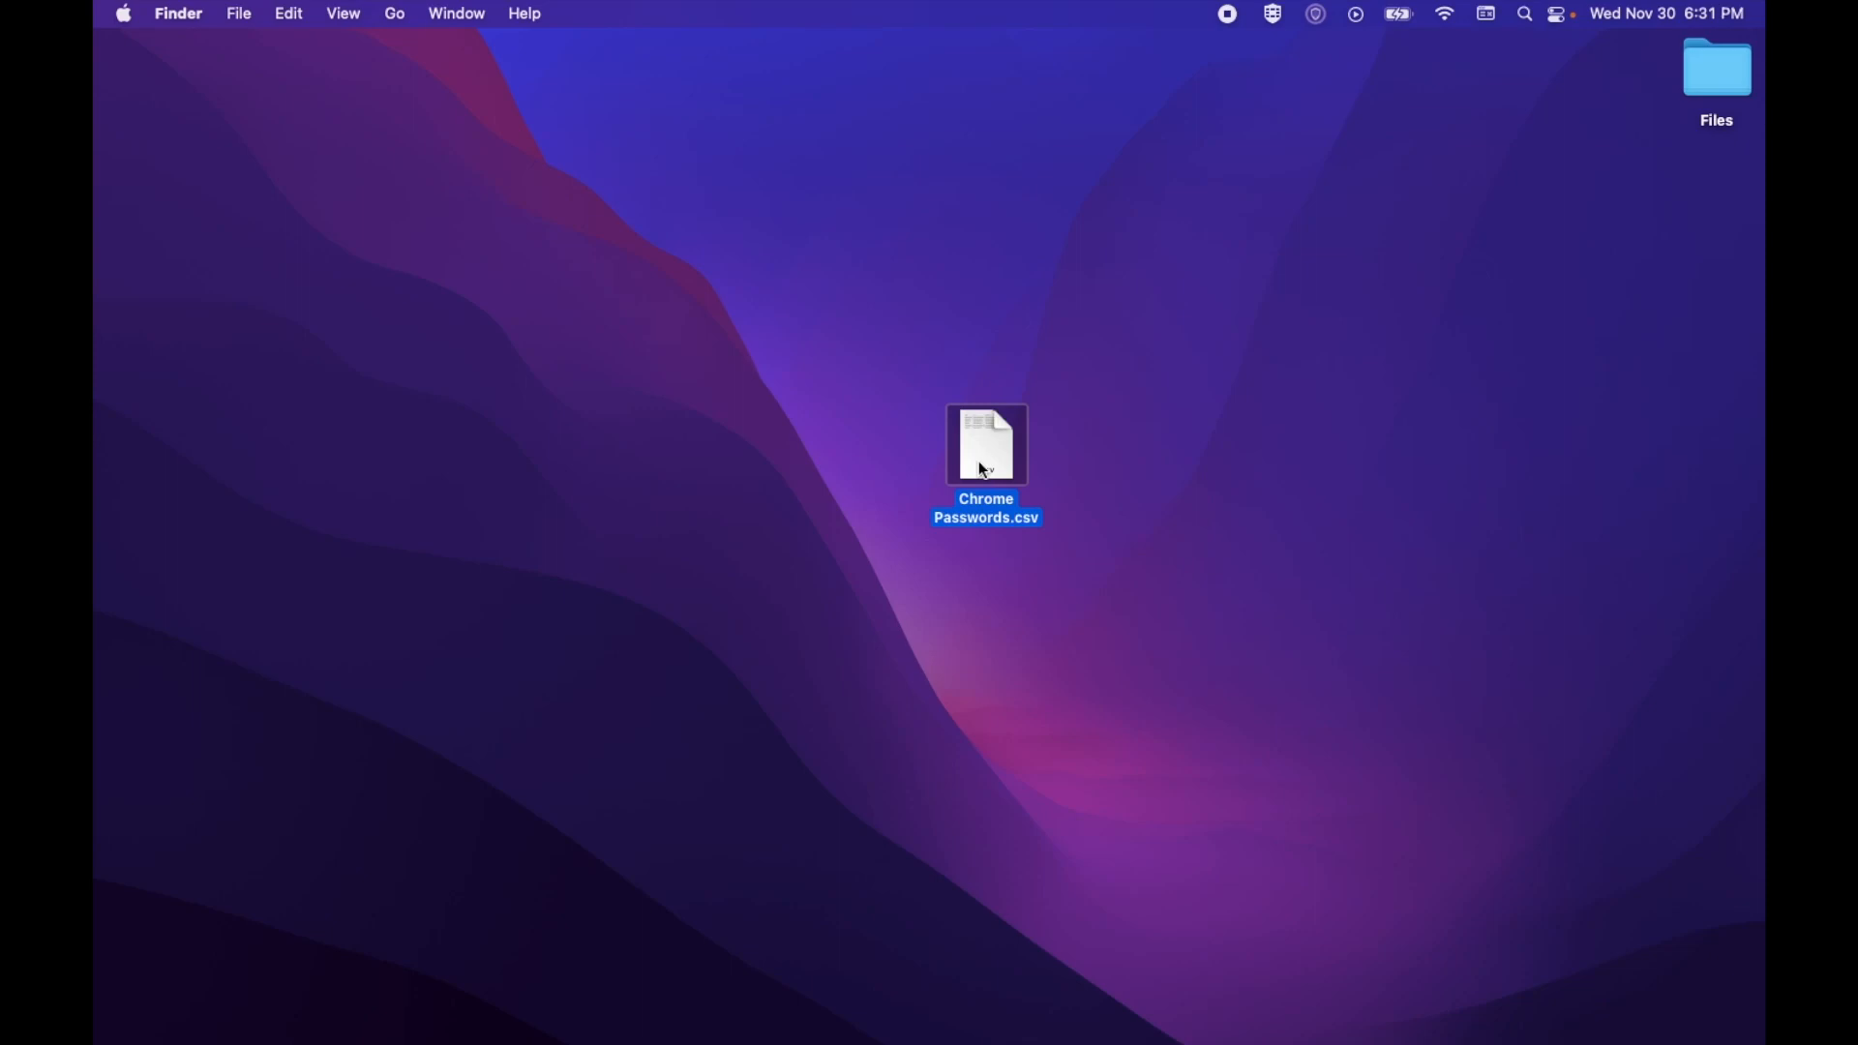
drag(991, 459, 1700, 1024)
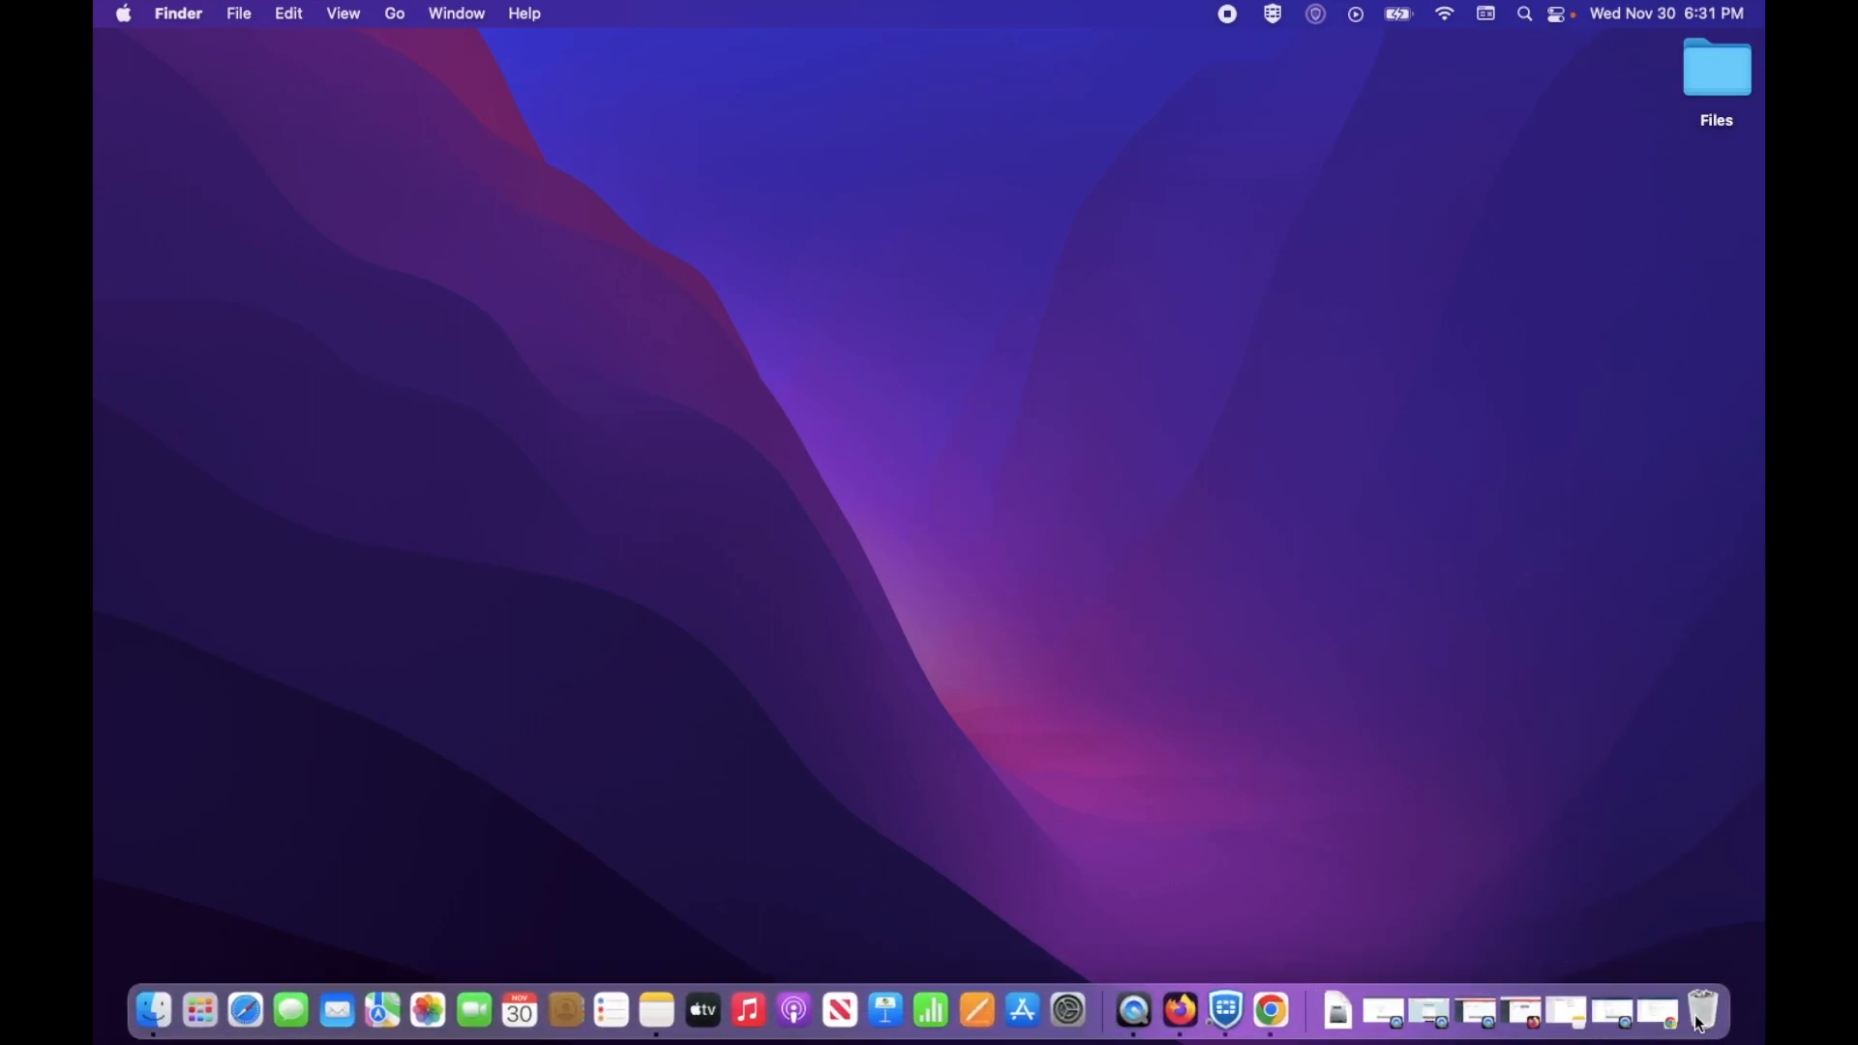
right_click(1700, 1024)
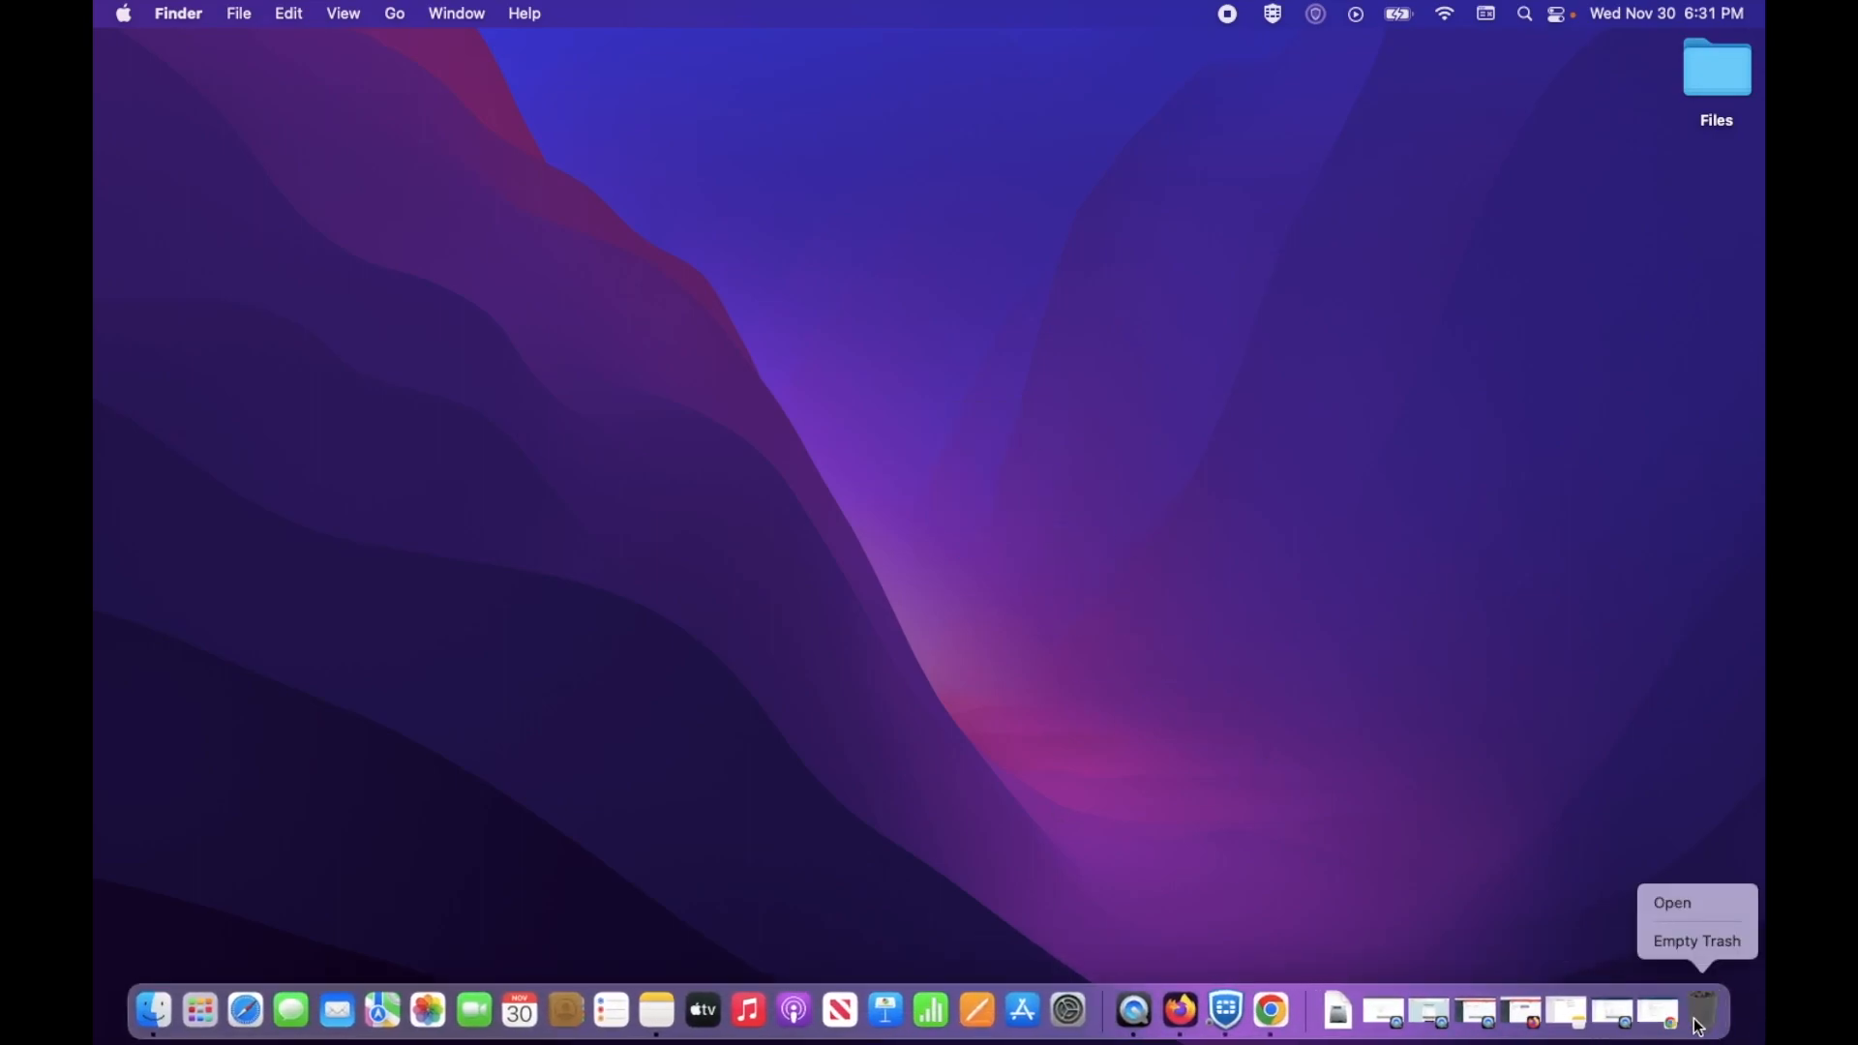
click(1688, 940)
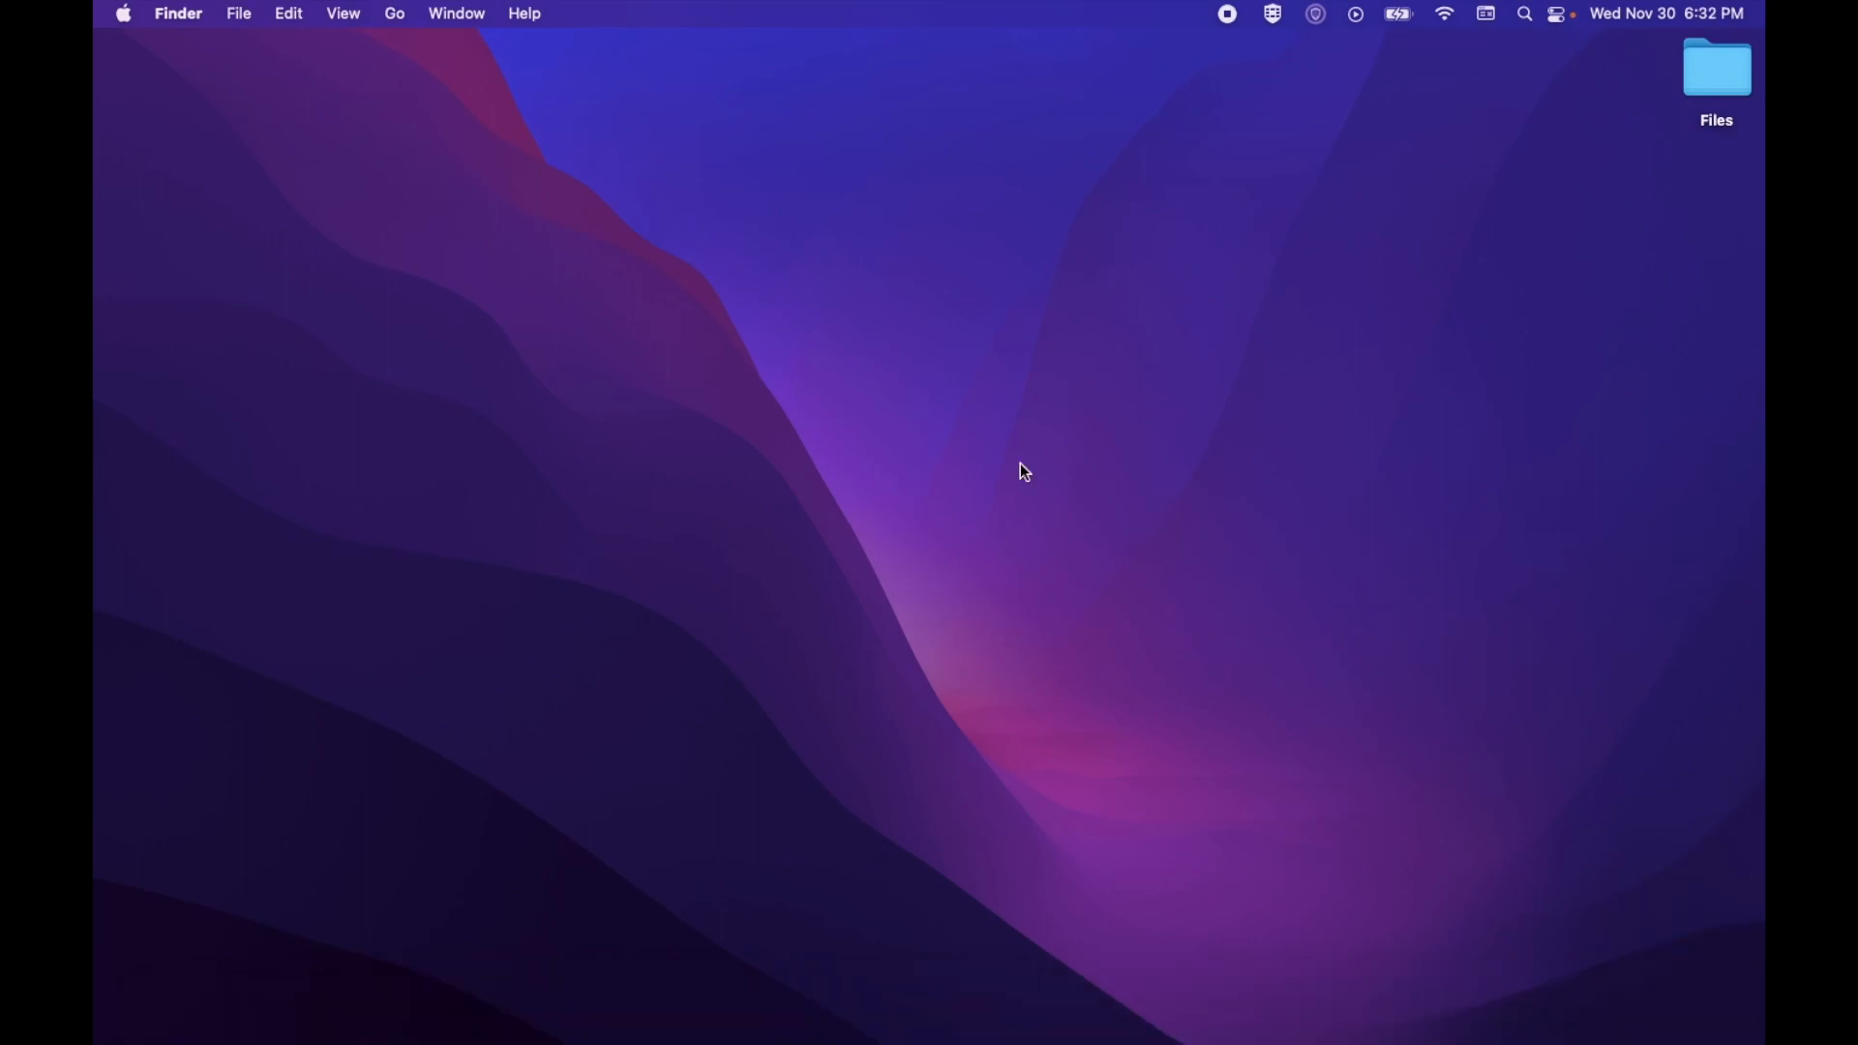